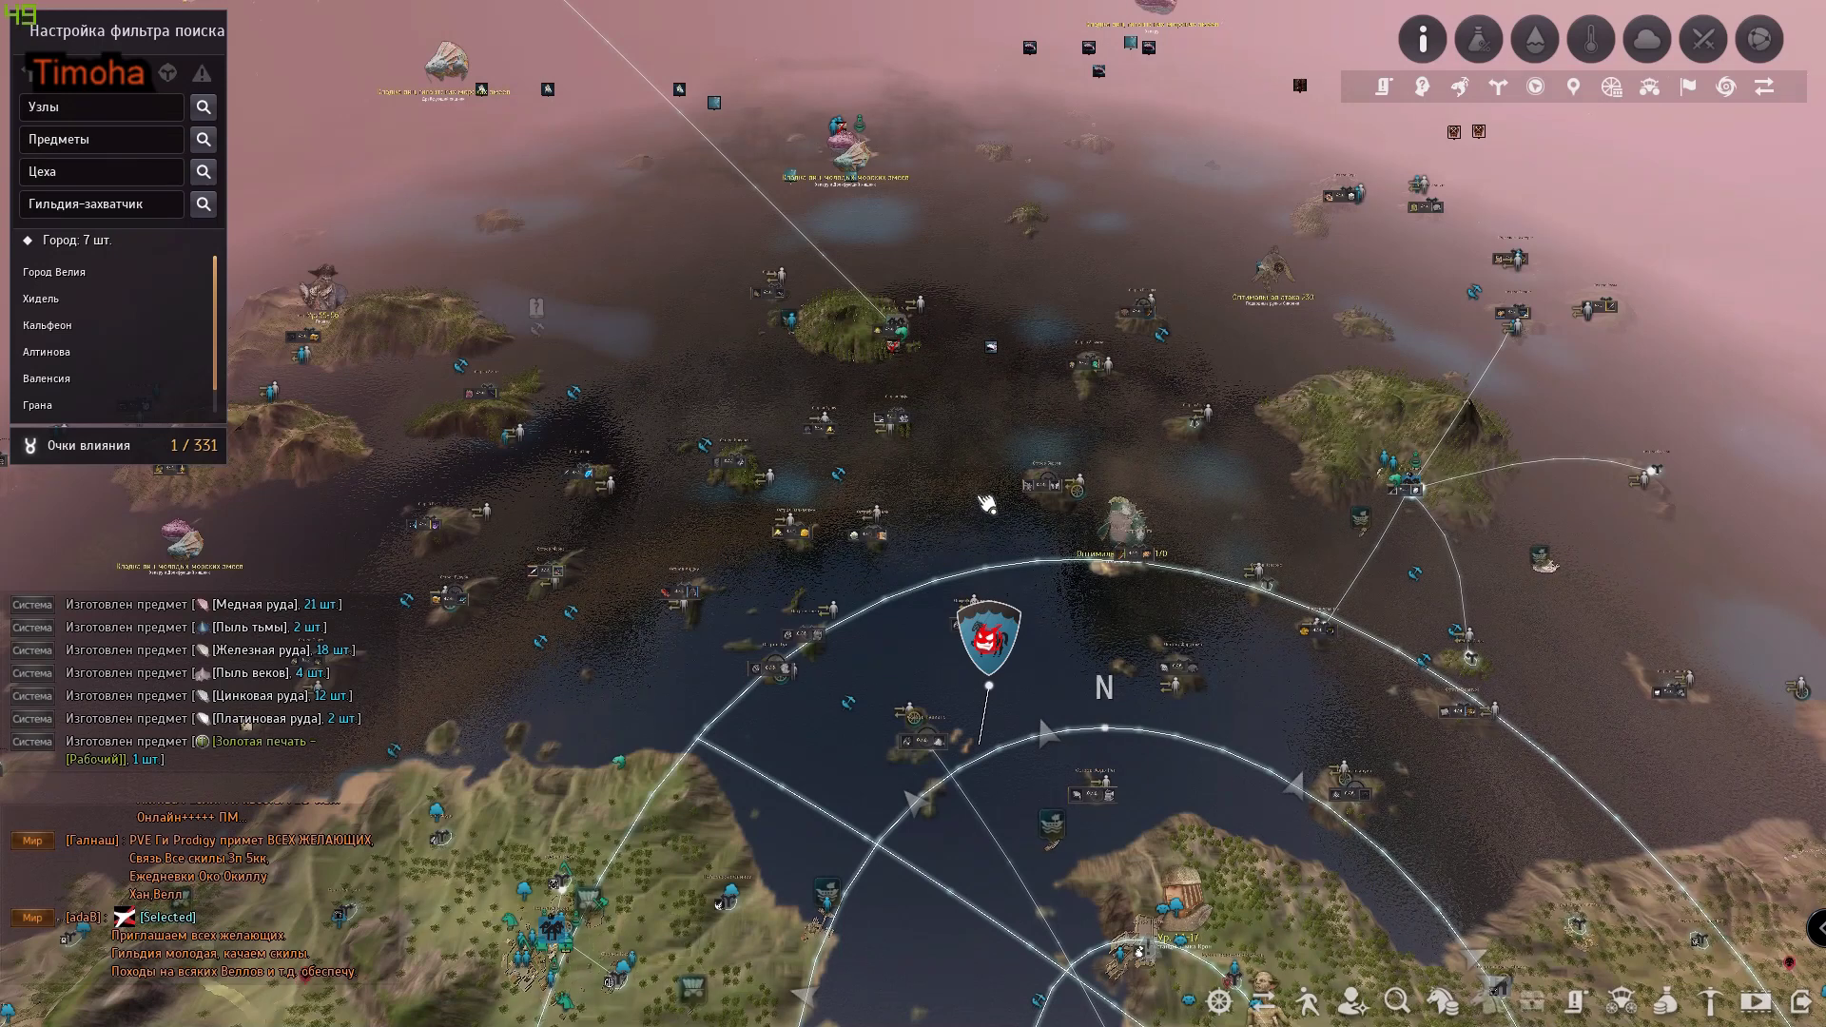
Step: Open the barter information list and review the level-4 and level-5 goods exchanges offered at the islands
scroll(990, 498, "down", 3)
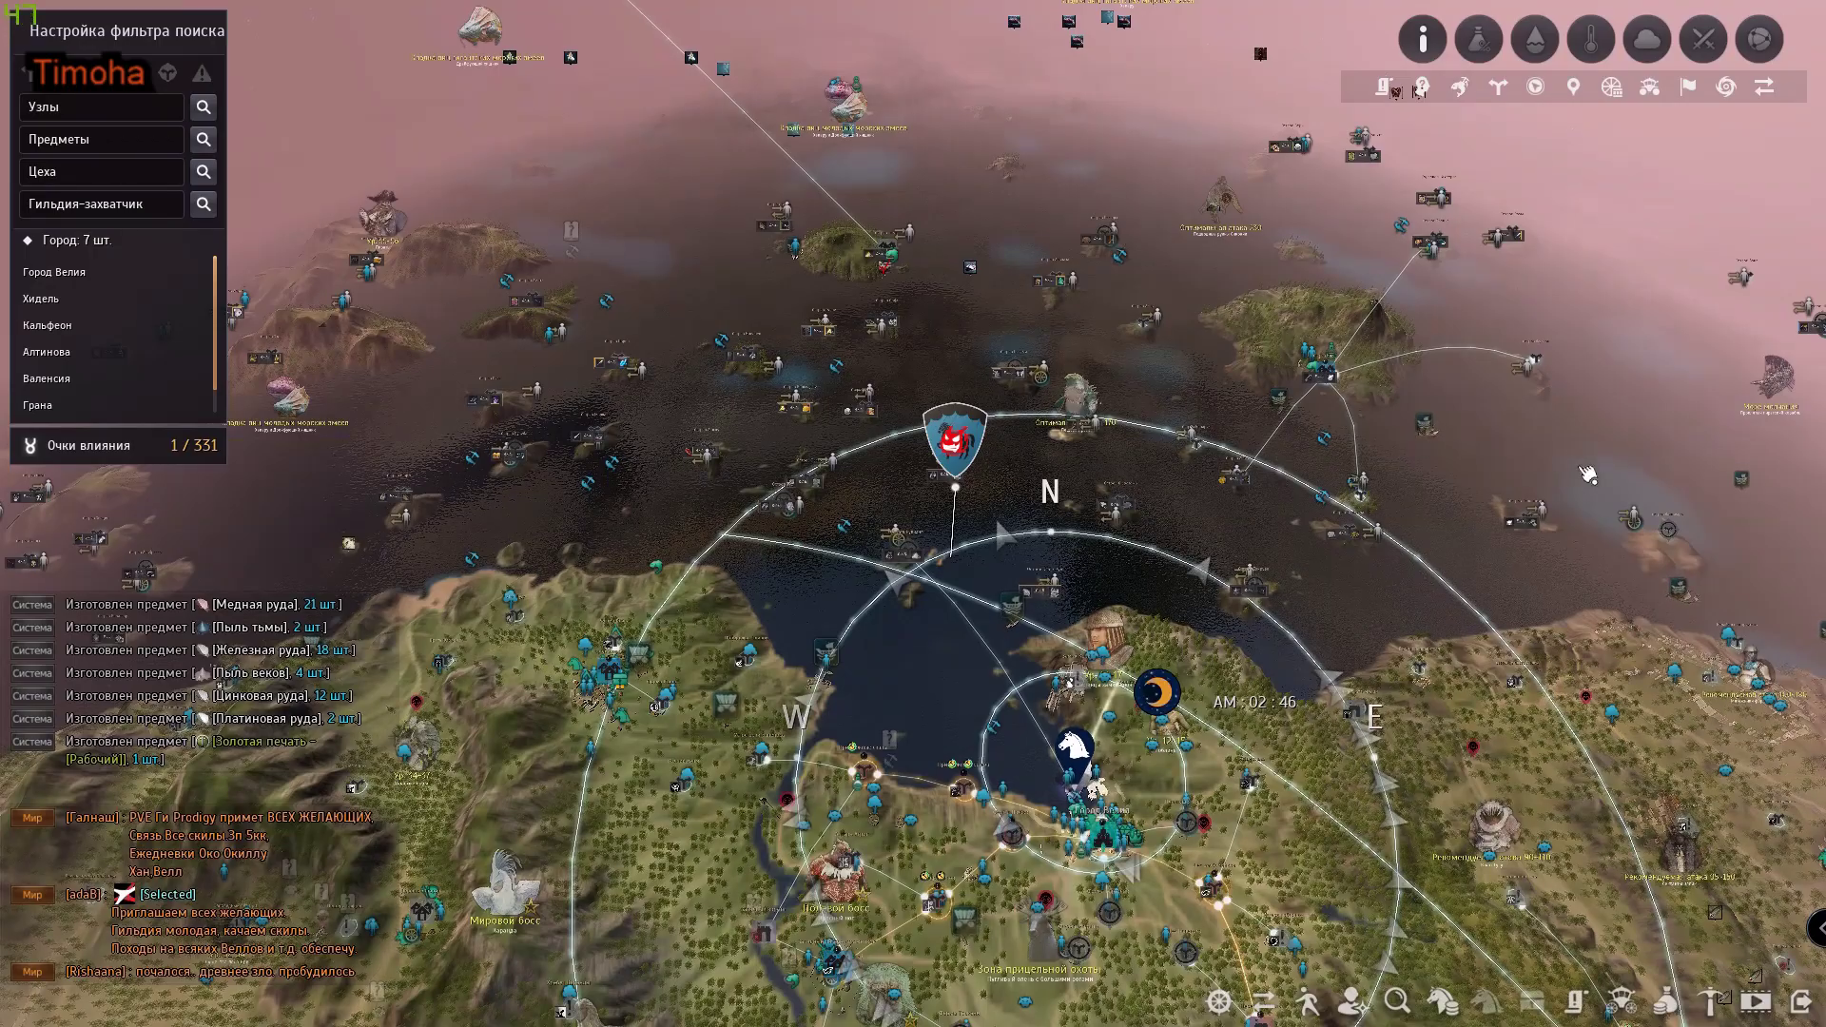
key("d")
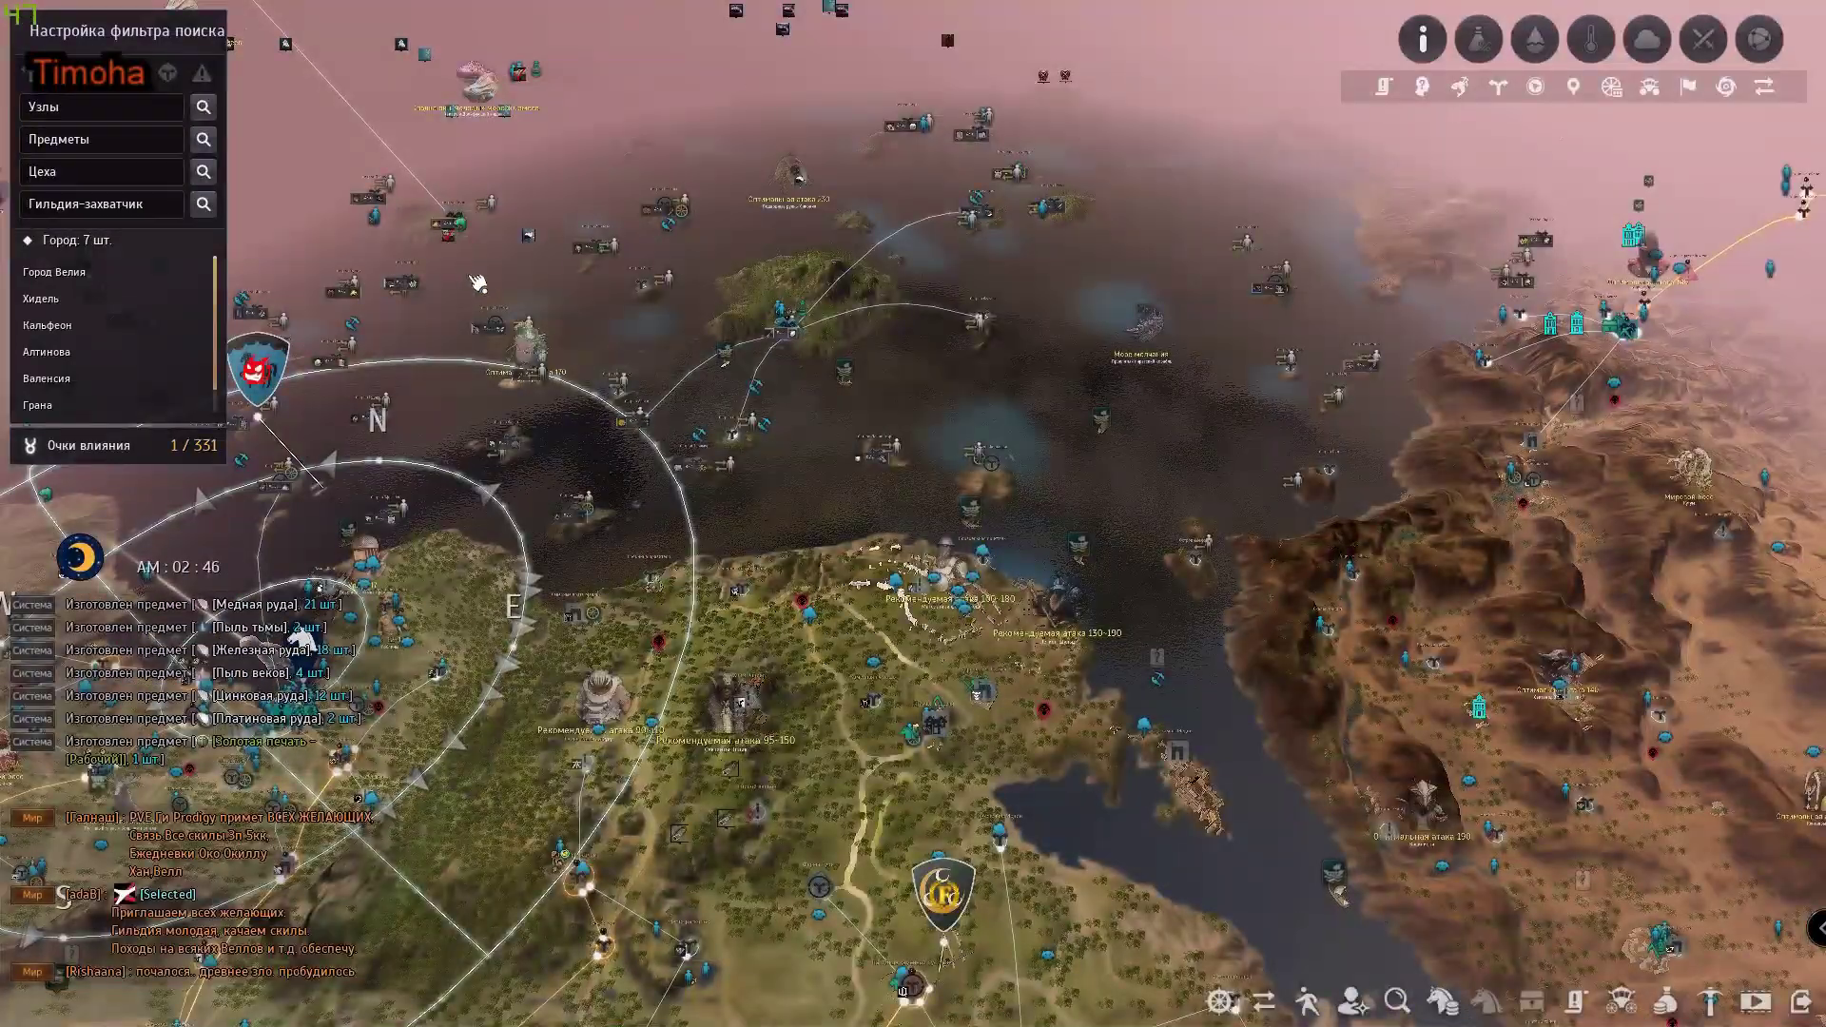
left_click_drag(624, 271, 979, 514)
scroll(935, 358, "up", 3)
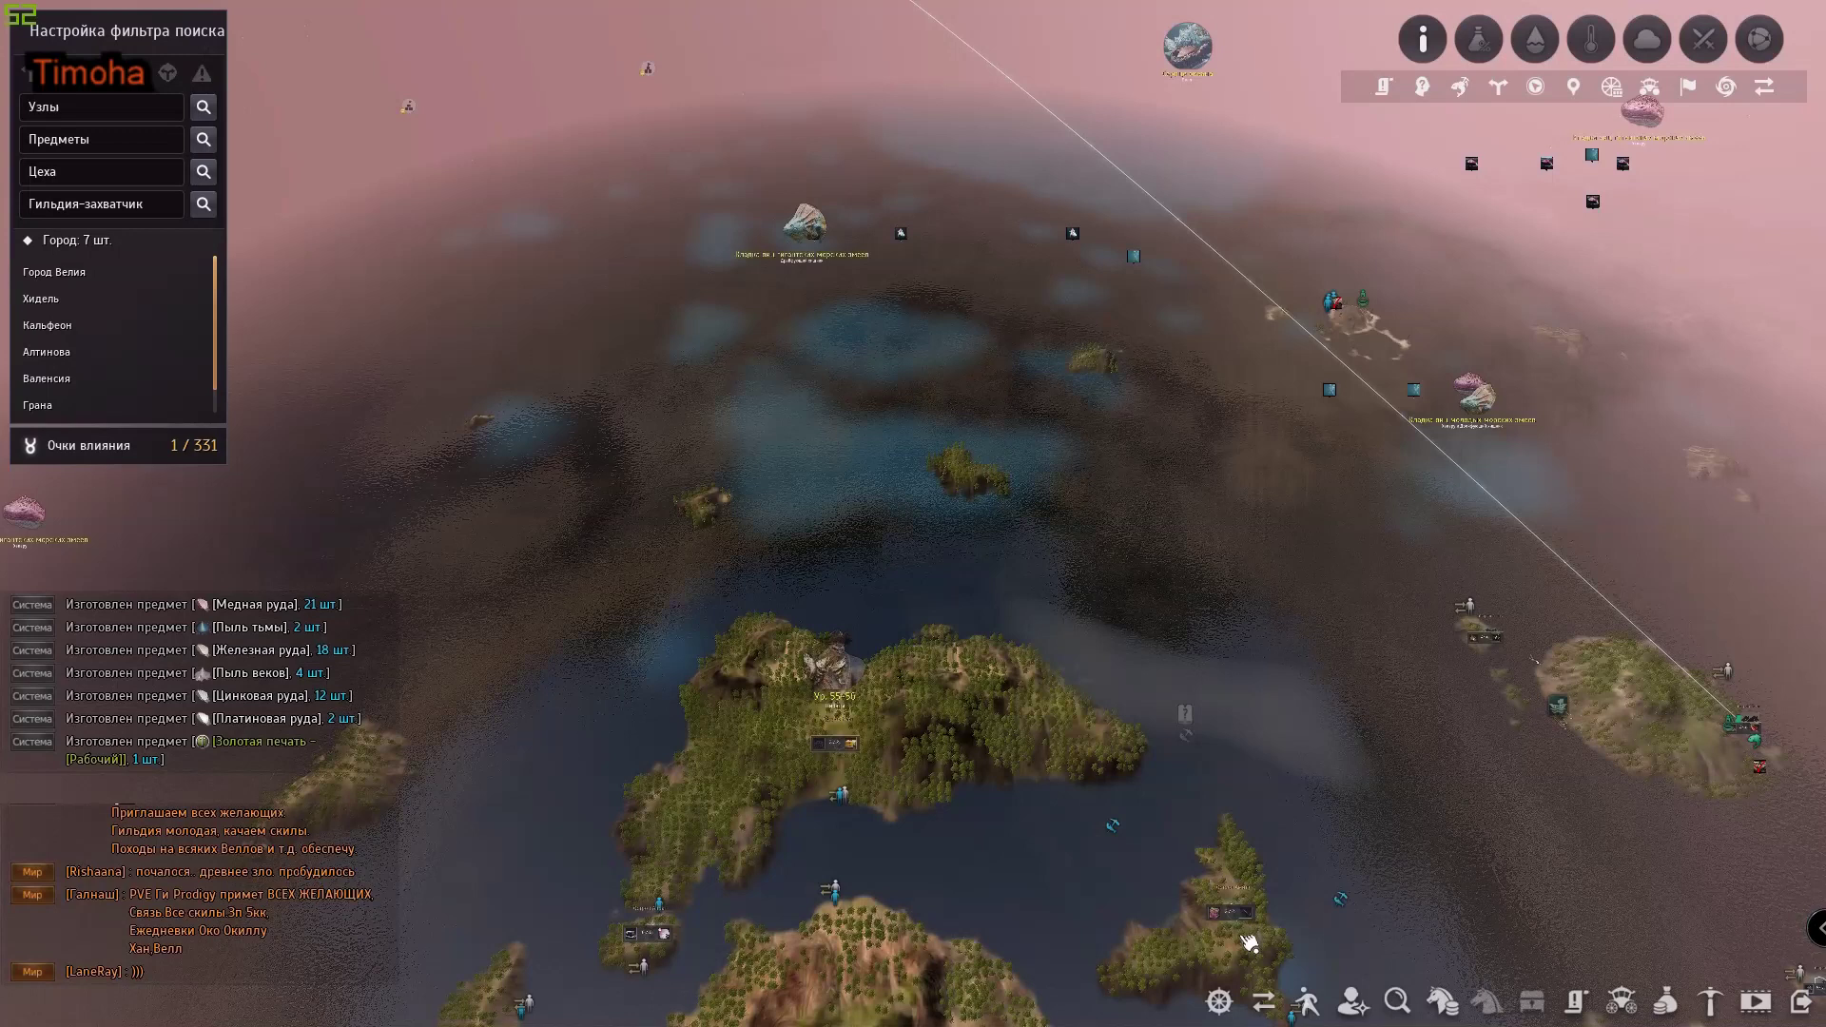
left_click(1263, 1001)
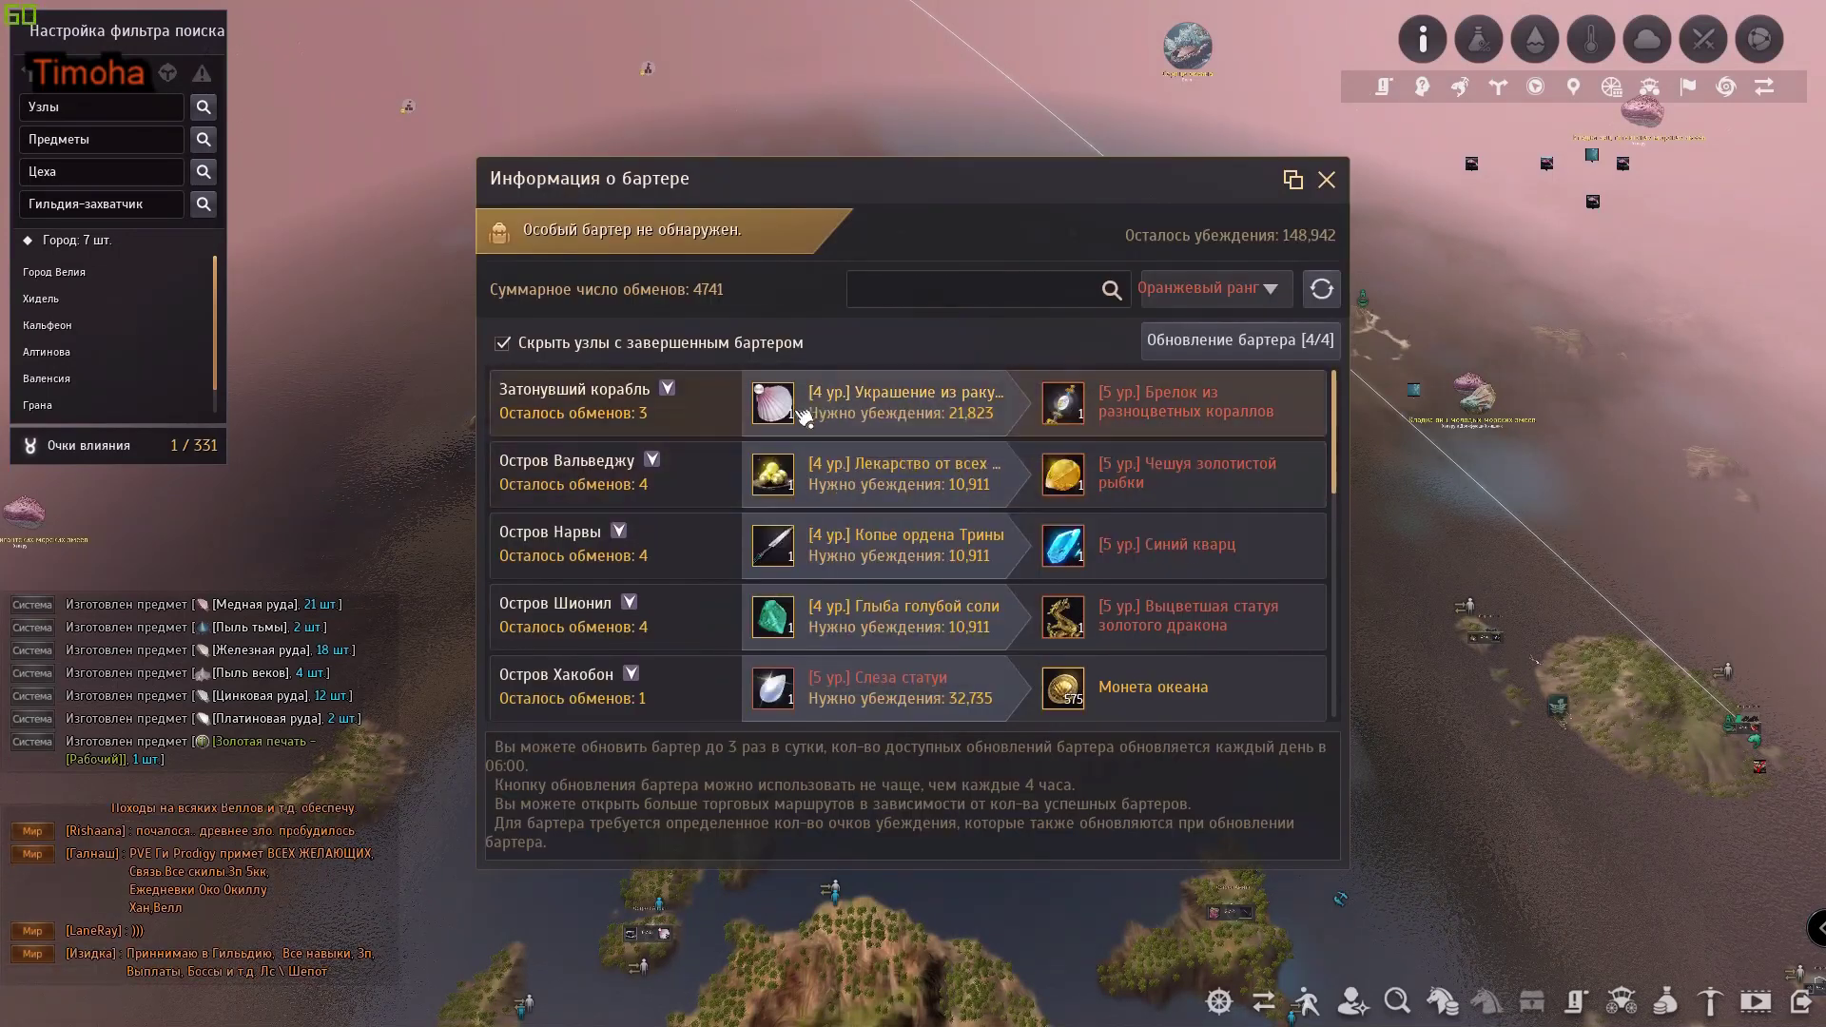
mouse_move(786, 422)
mouse_move(1083, 407)
scroll(989, 521, "down", 1)
key("Escape")
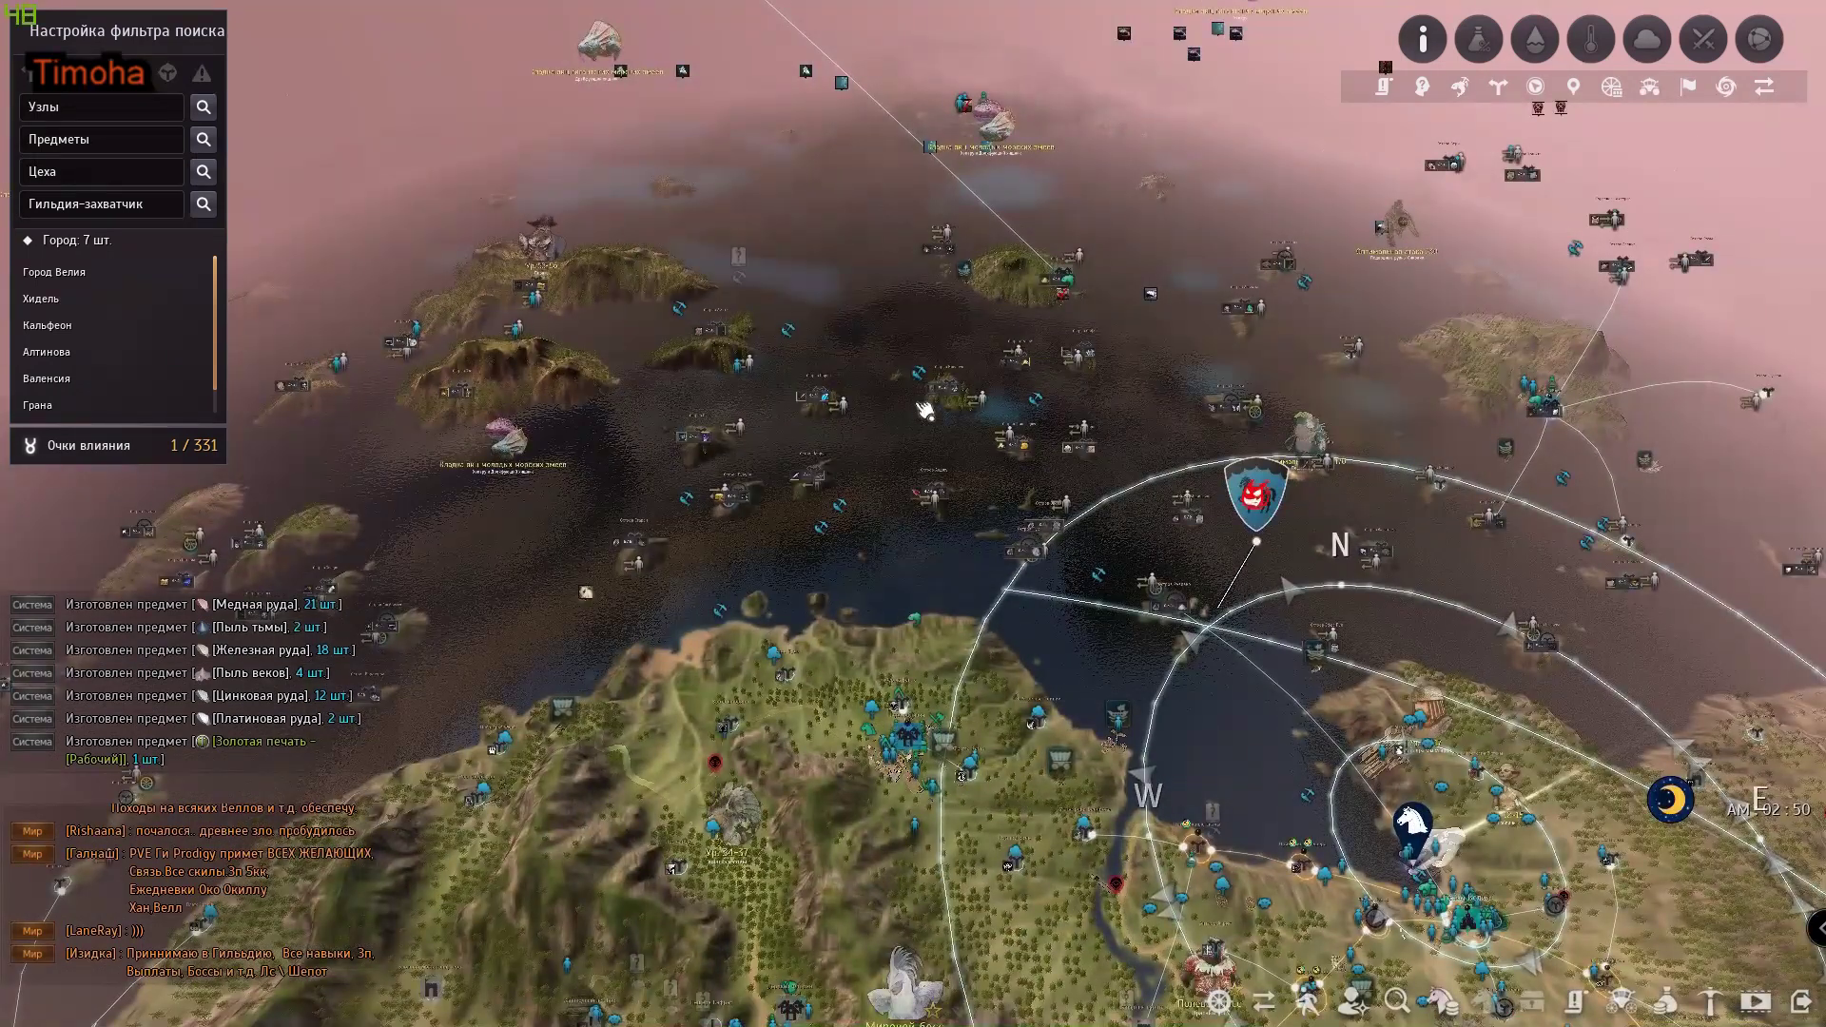
Step: Open the storage of Остров Илия from the world map and inspect the level-4 barter goods kept there
scroll(913, 371, "up", 3)
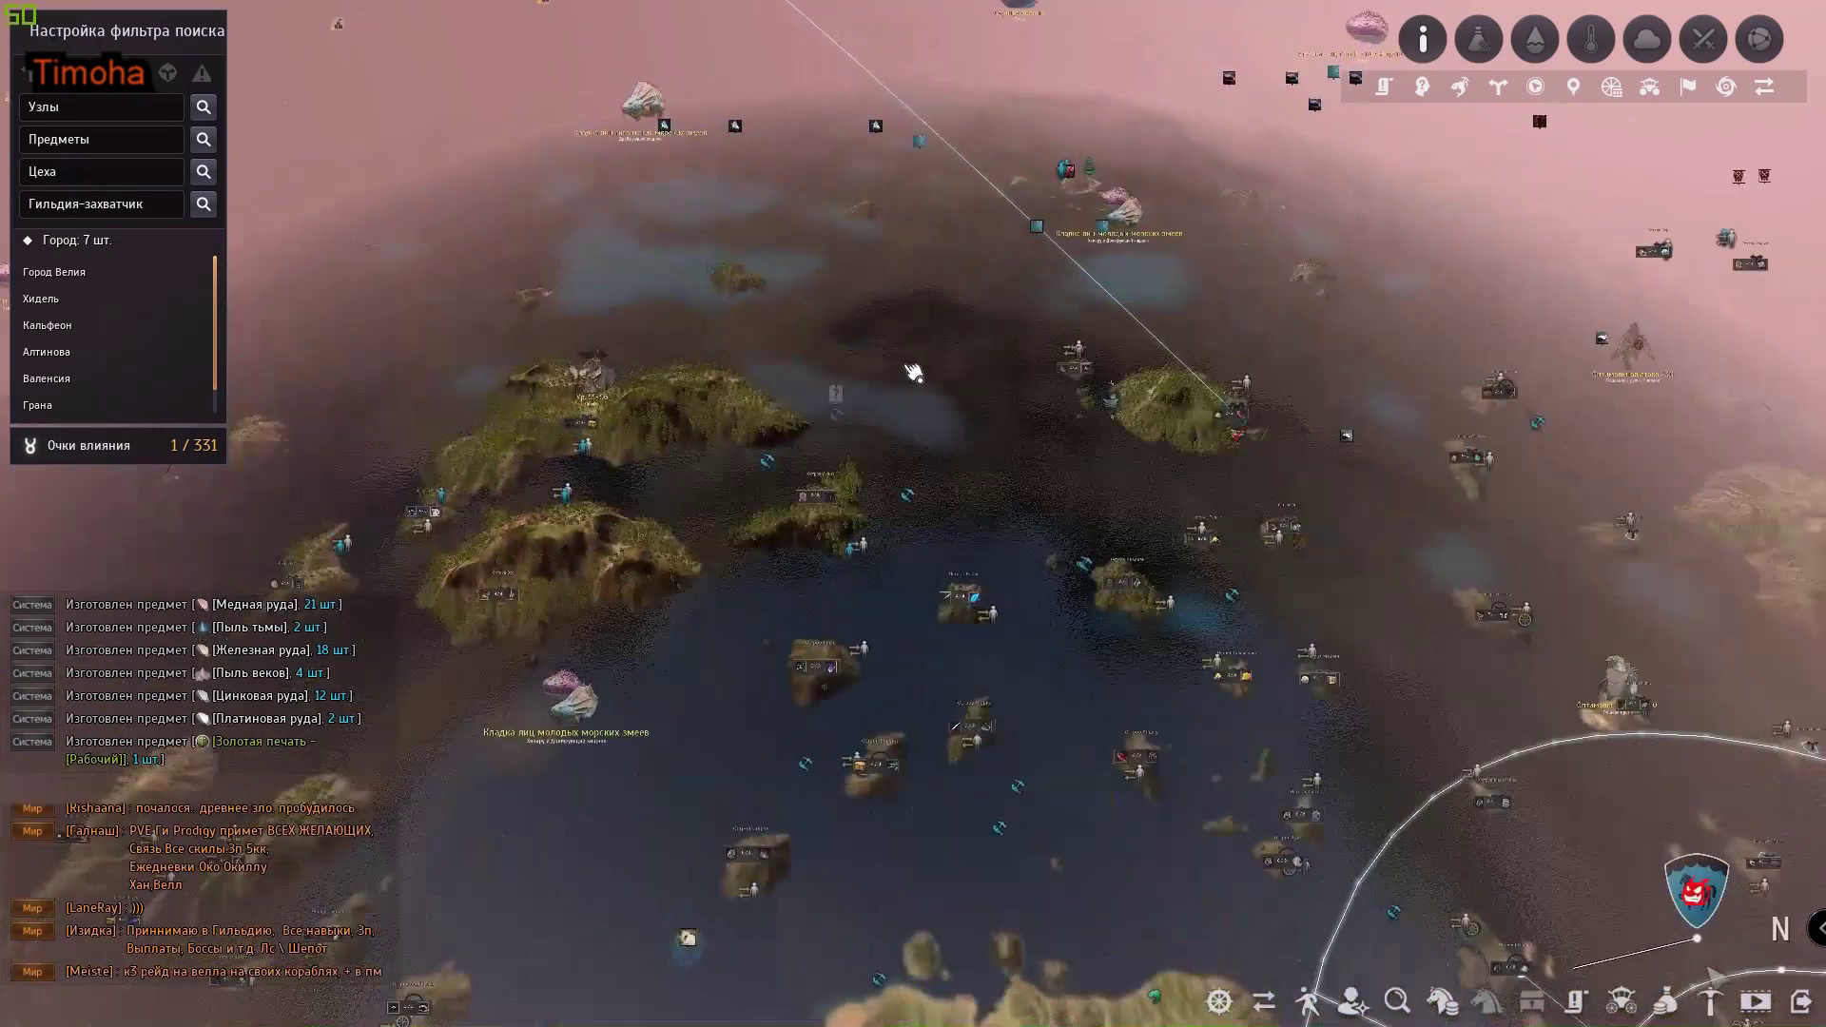
scroll(958, 390, "down", 2)
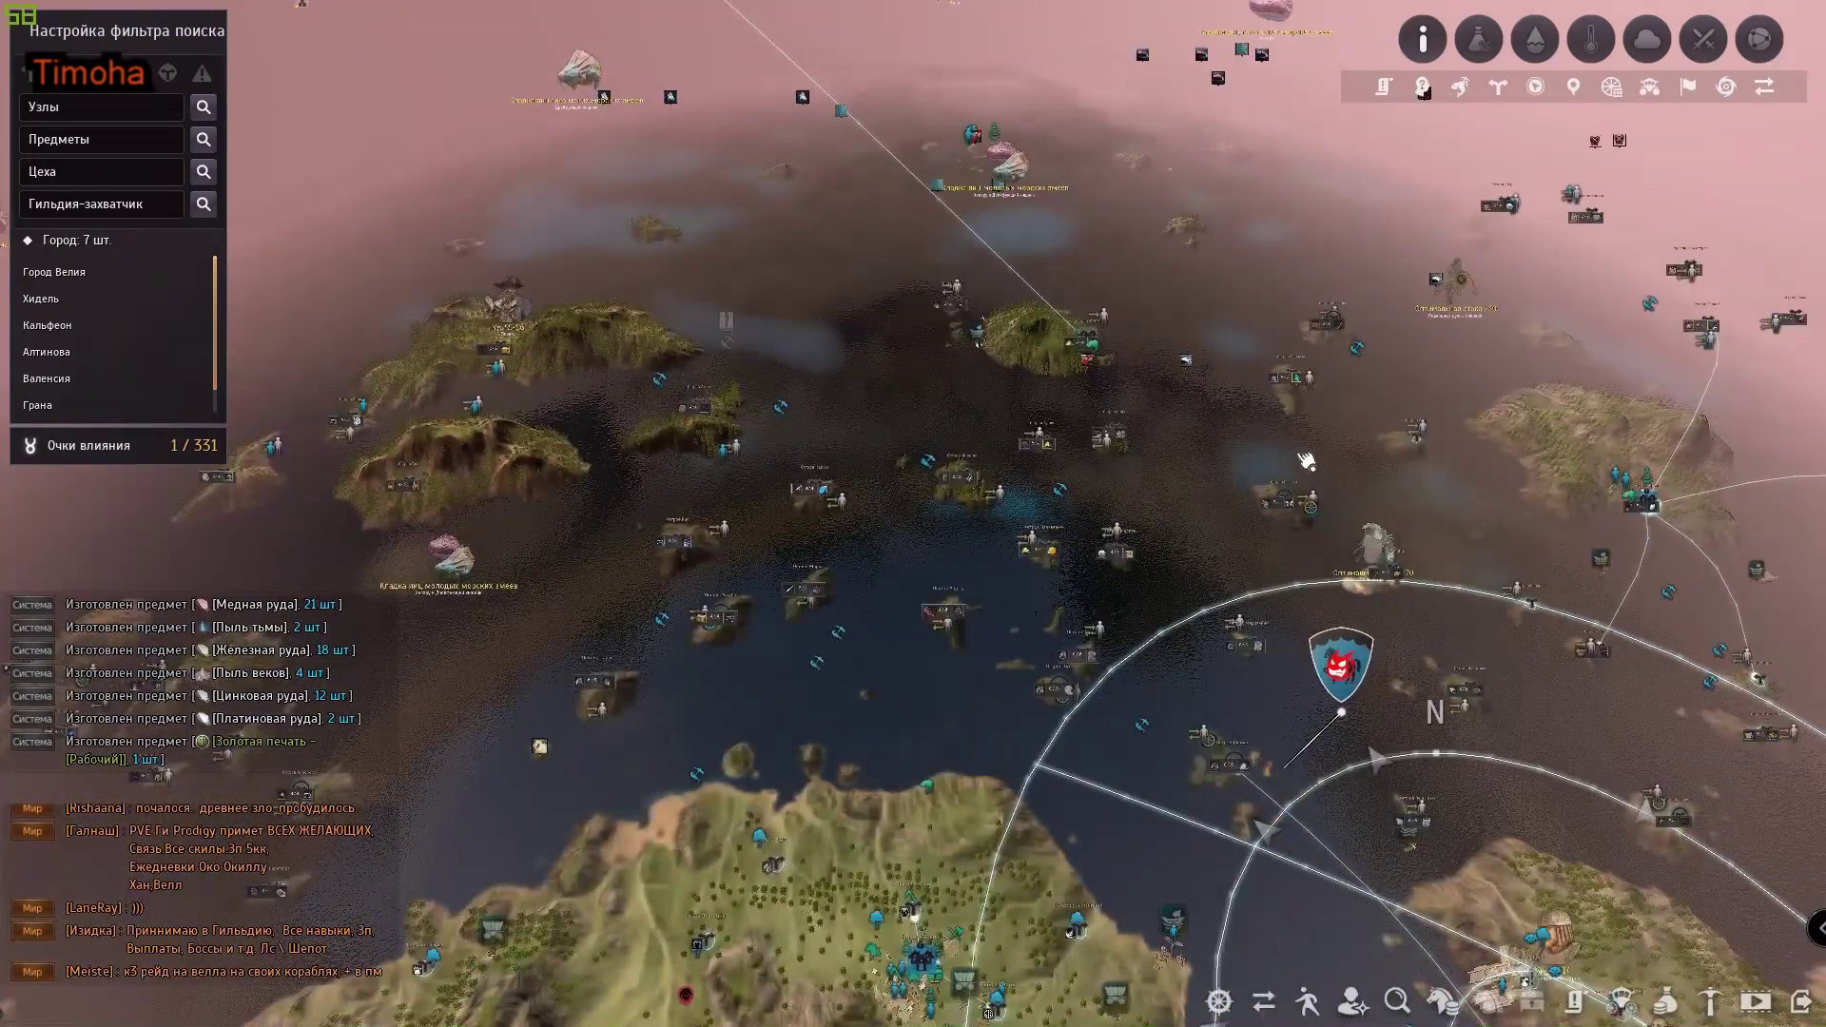
key("d")
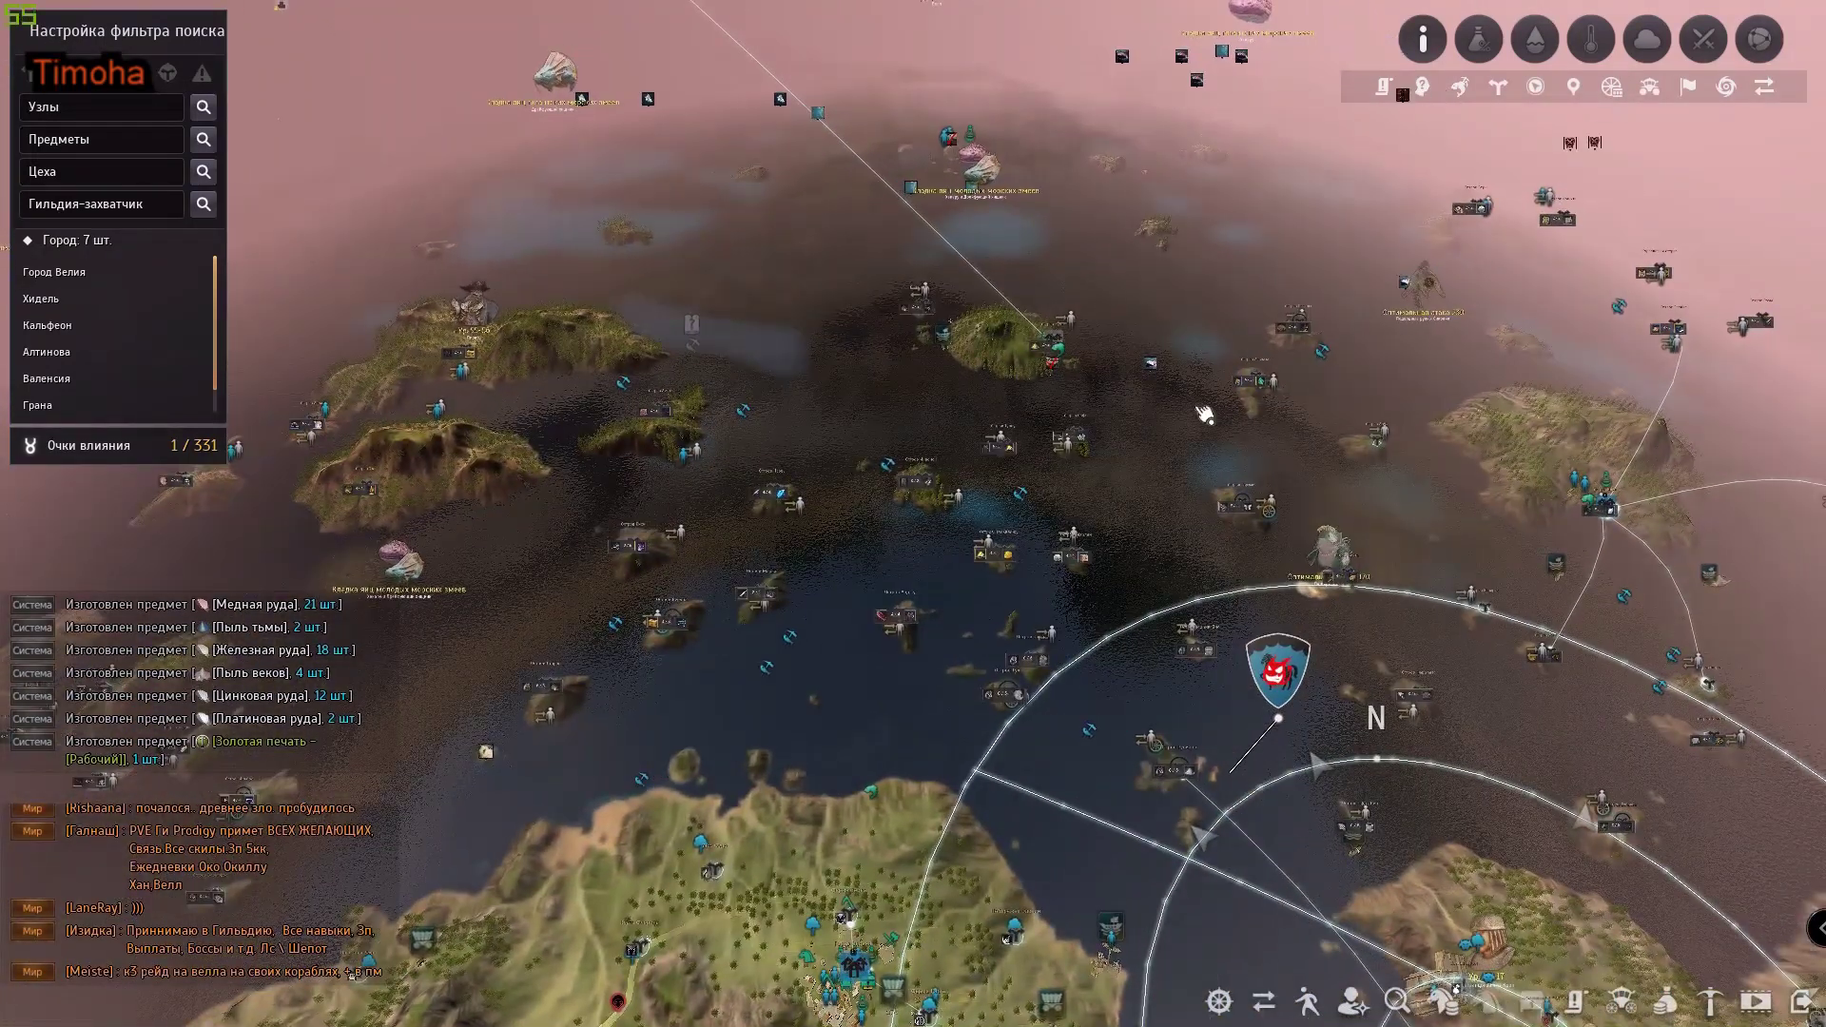
key("d")
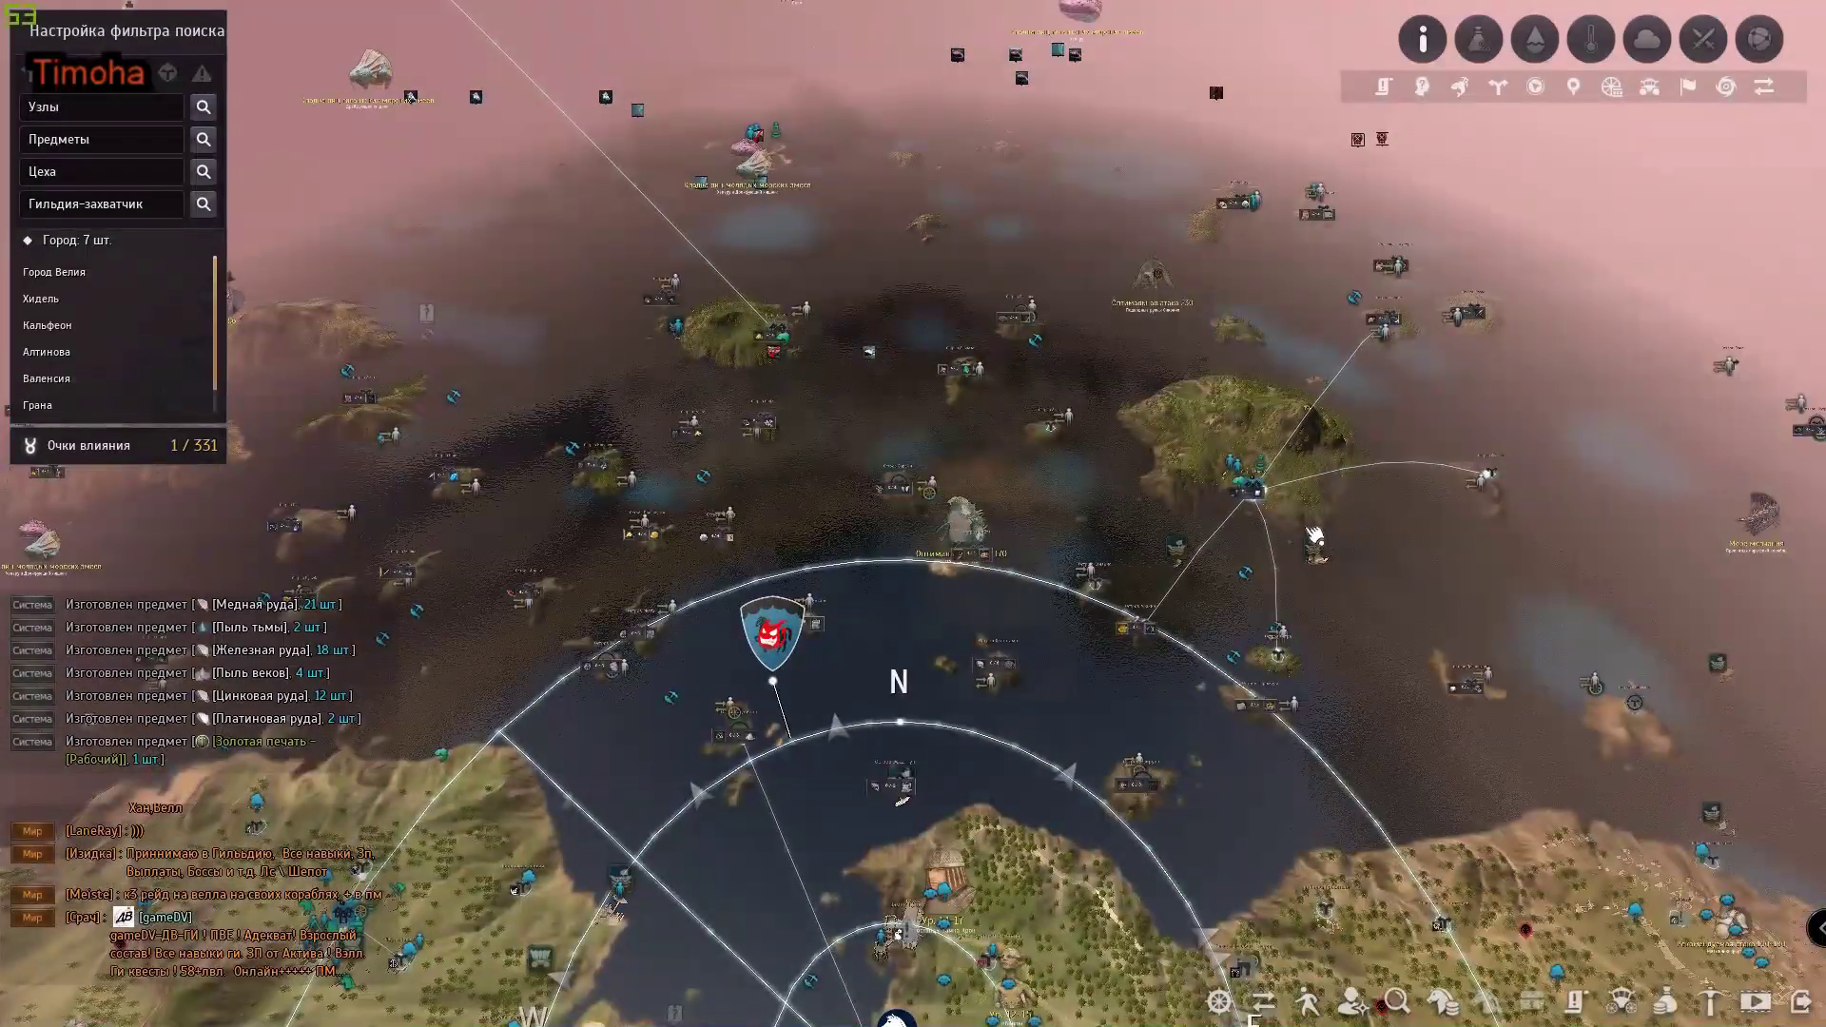
left_click(1254, 490)
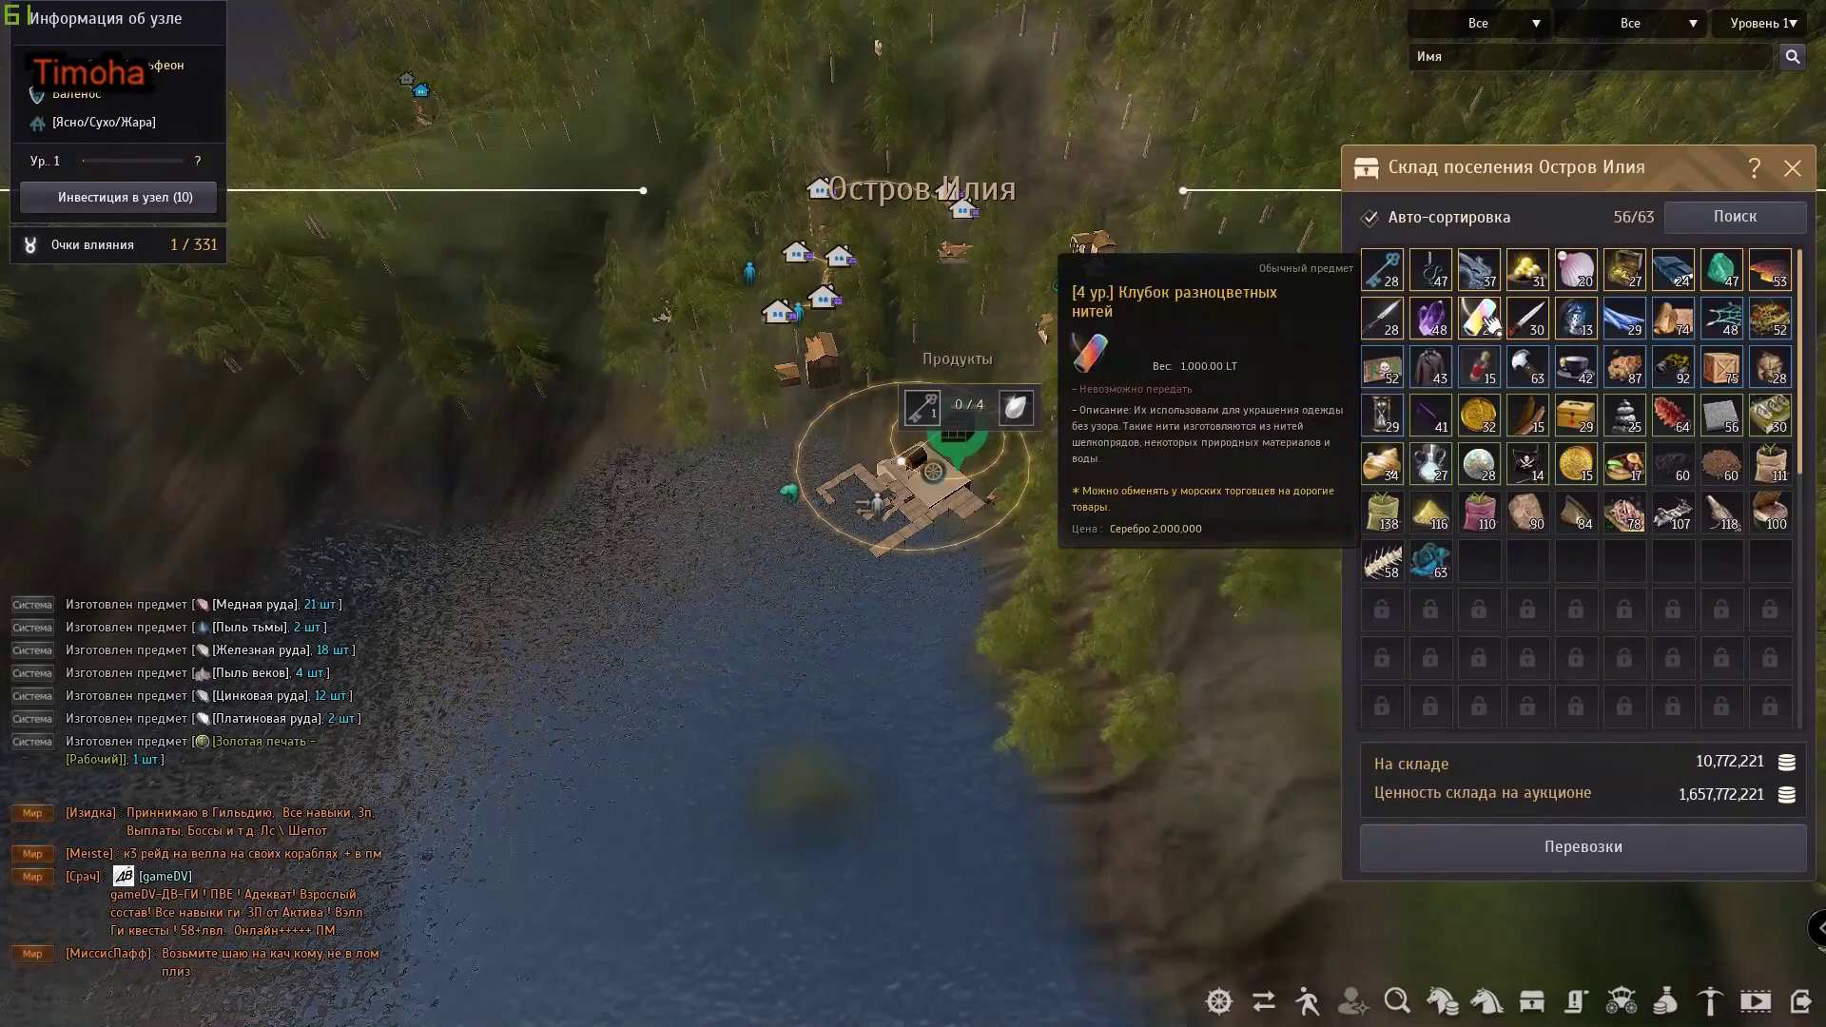
key("Escape")
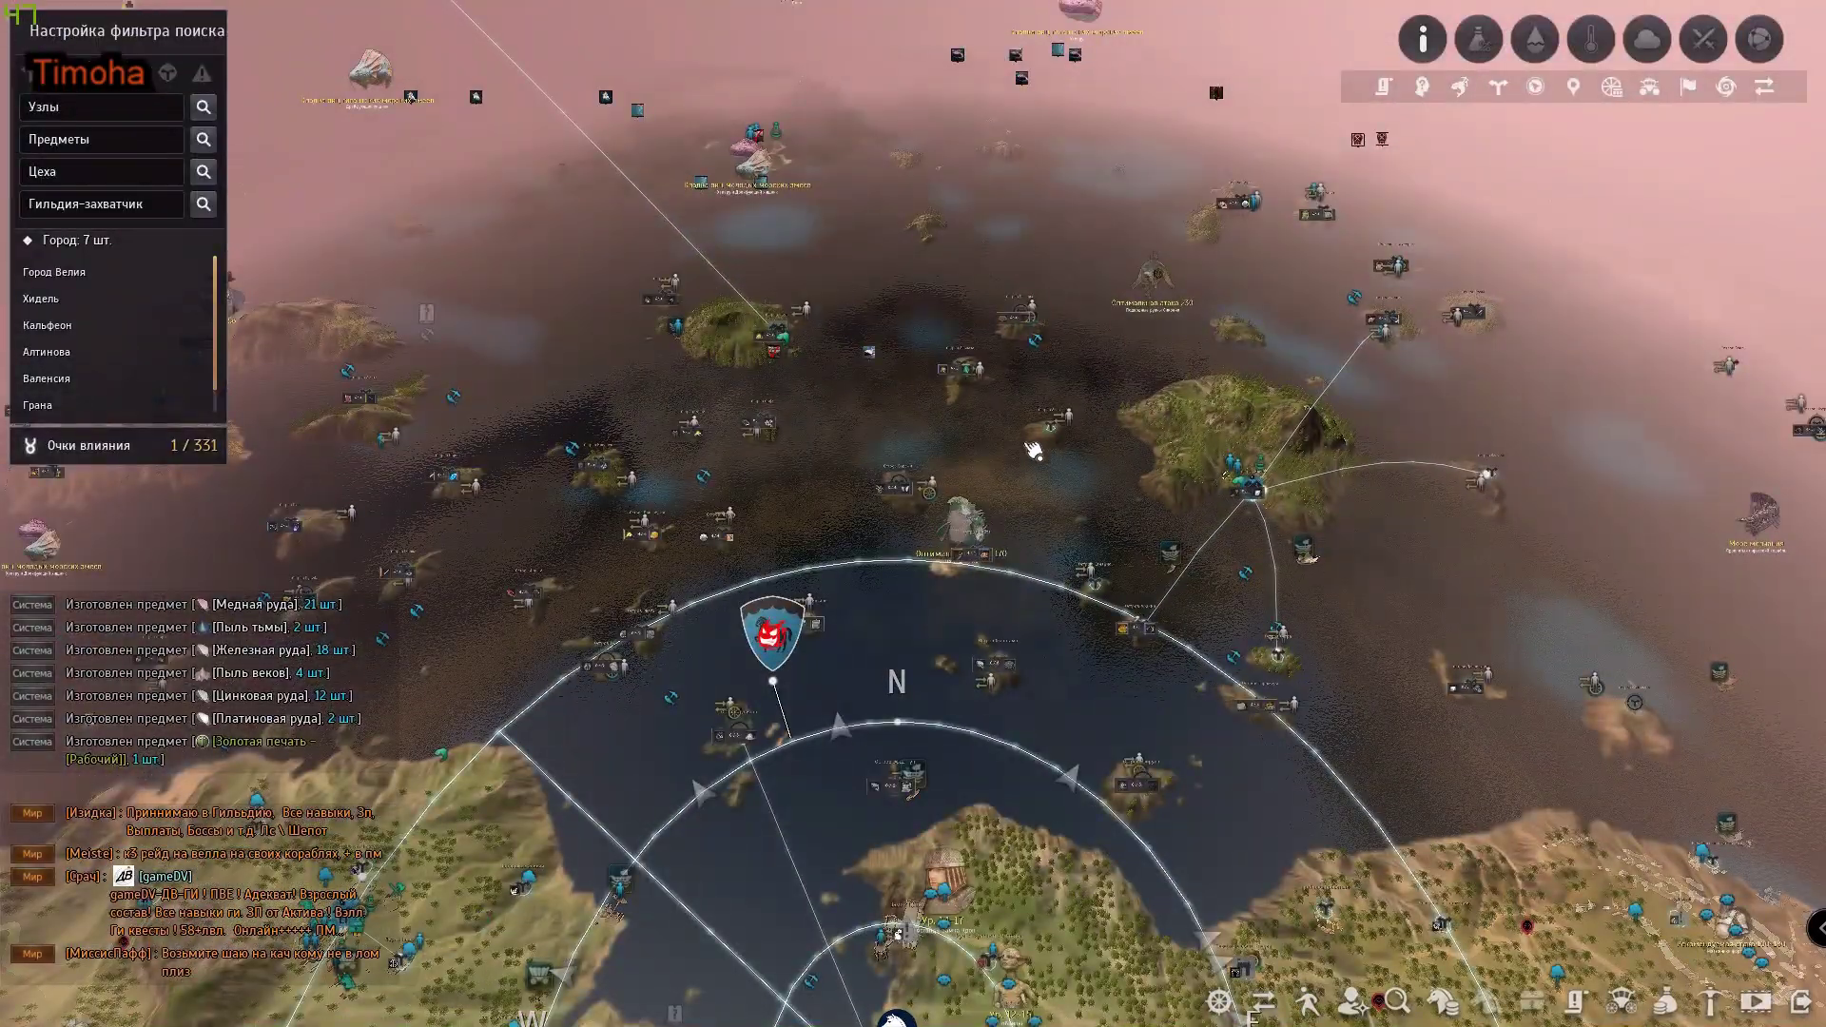
Step: Switch to the Бартер workbook in Excel and set the persuasion reductions to 10 for Прем and 13,62 for Уровень
key("a")
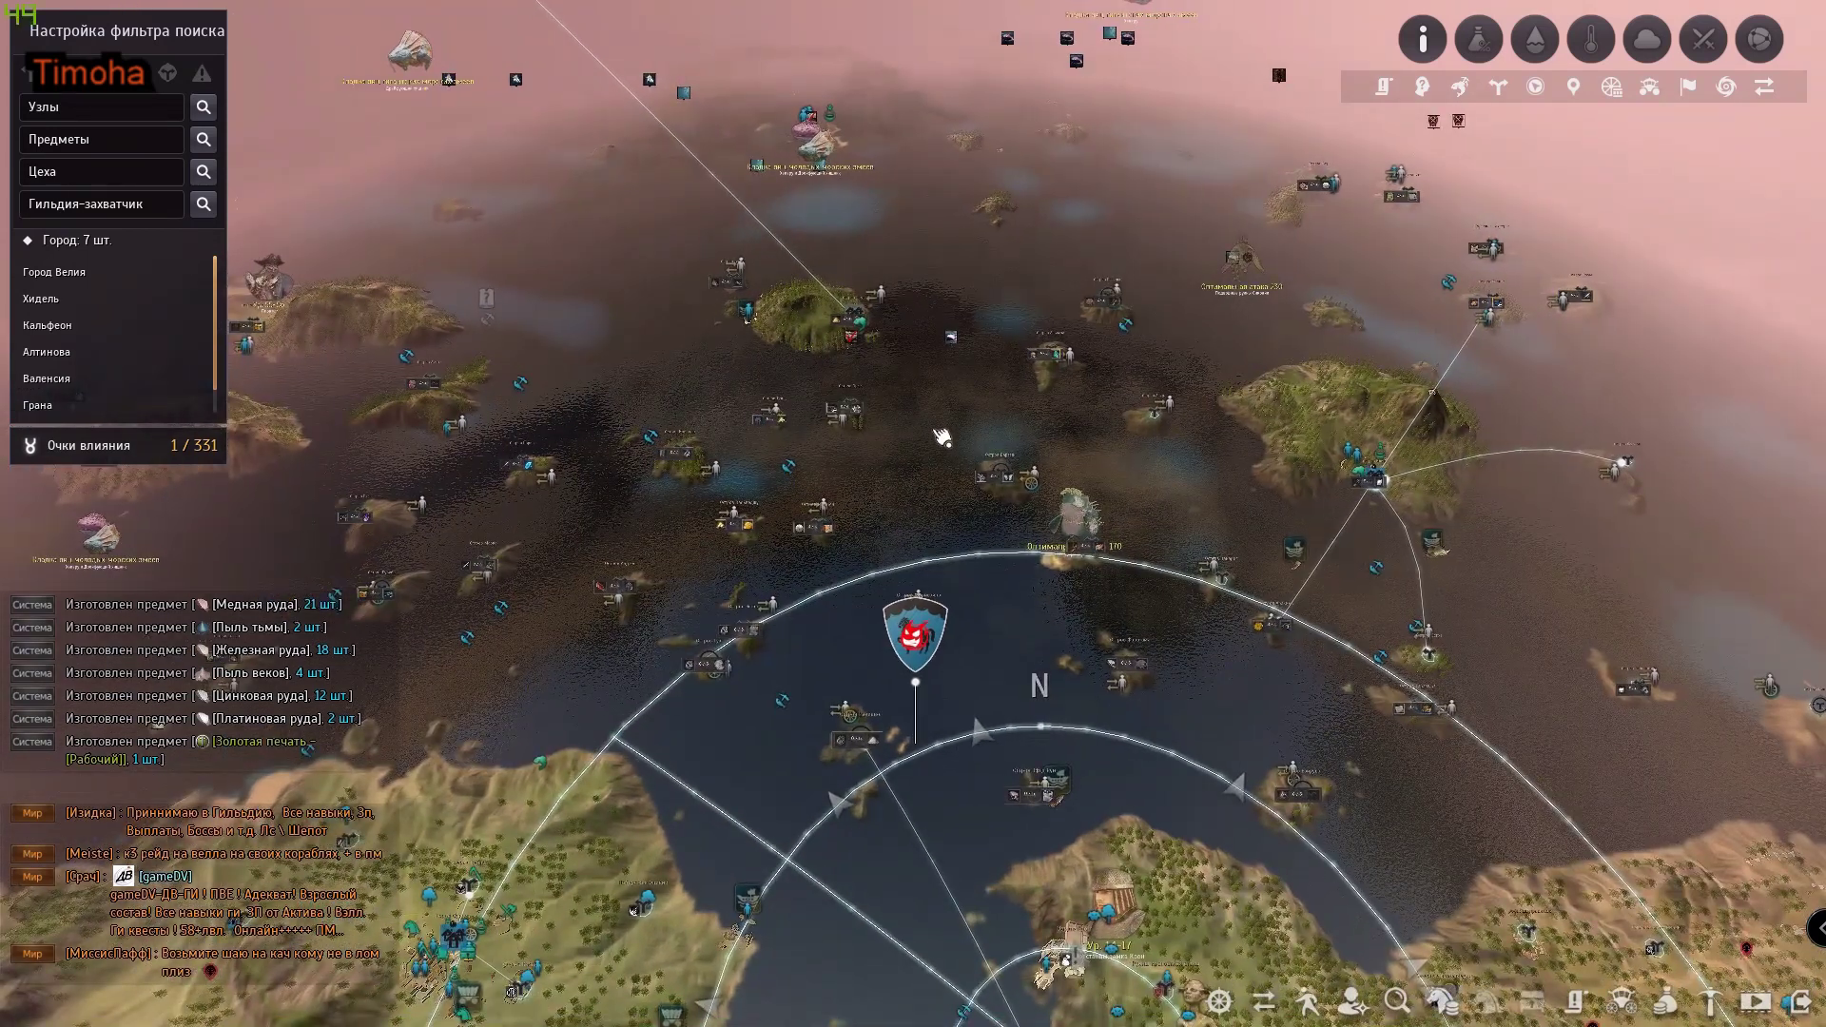
key("alt+Tab")
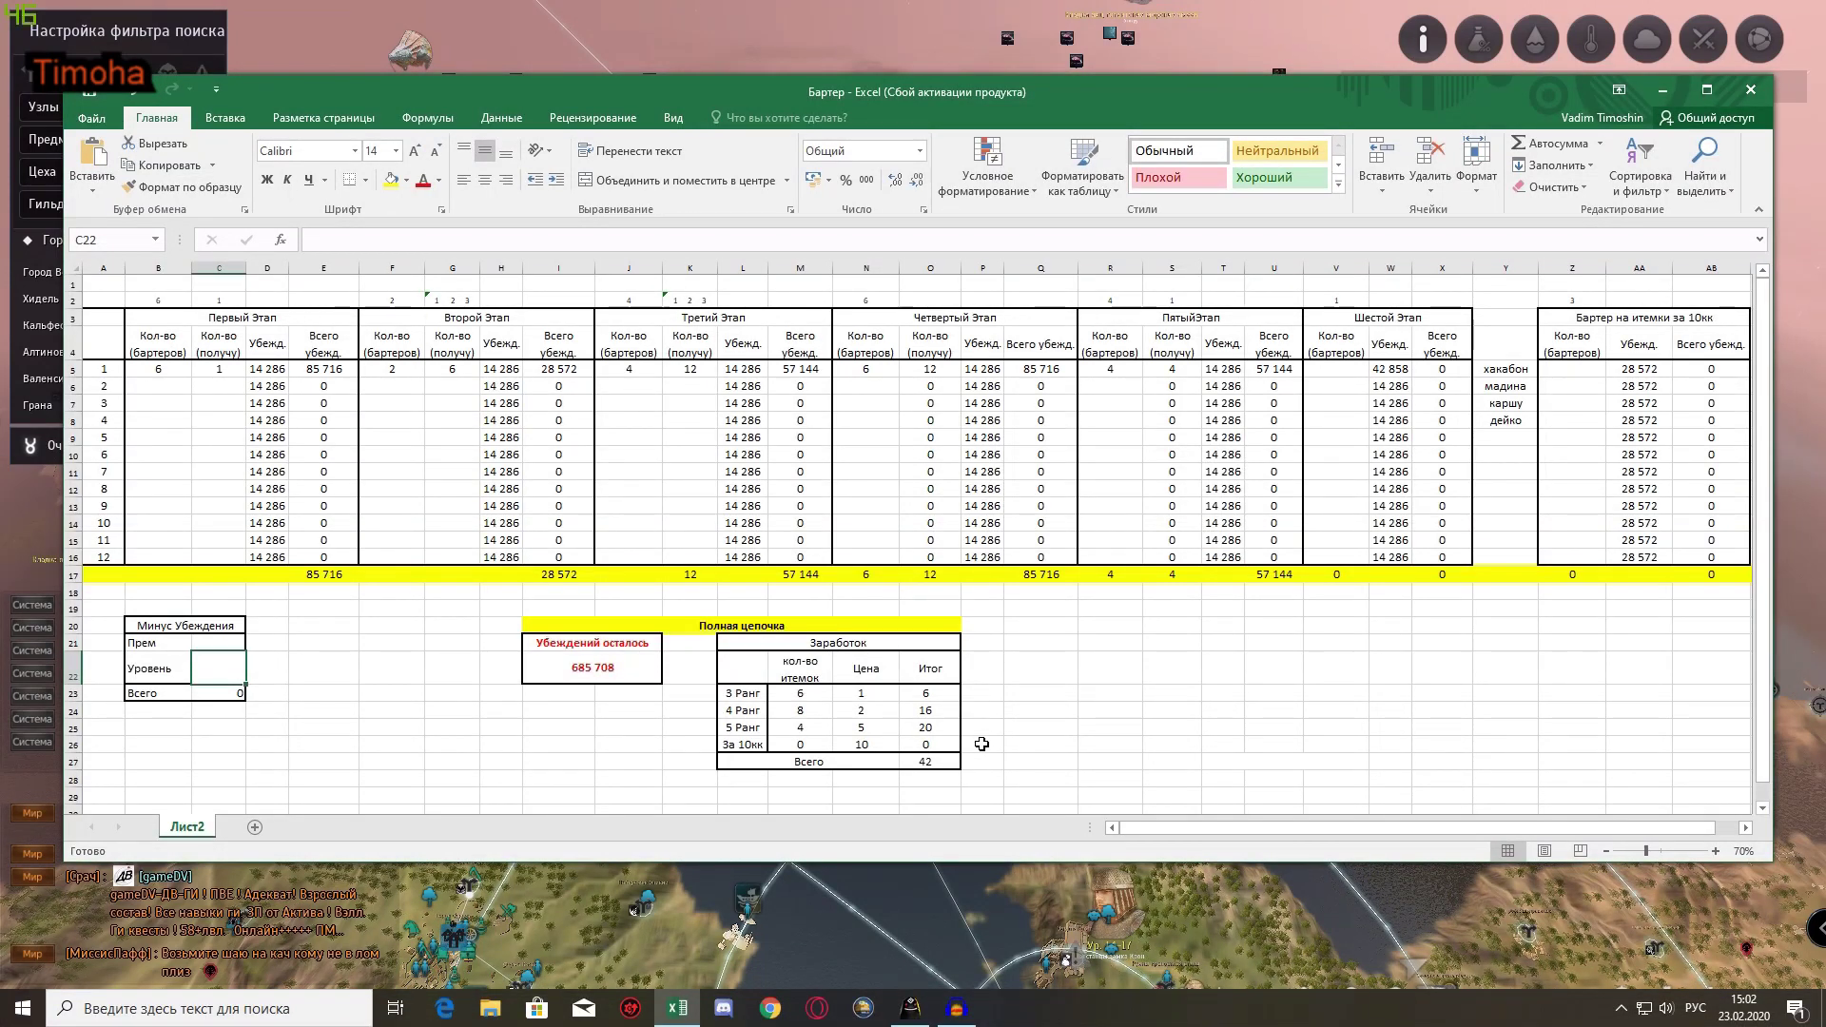
left_click(209, 644)
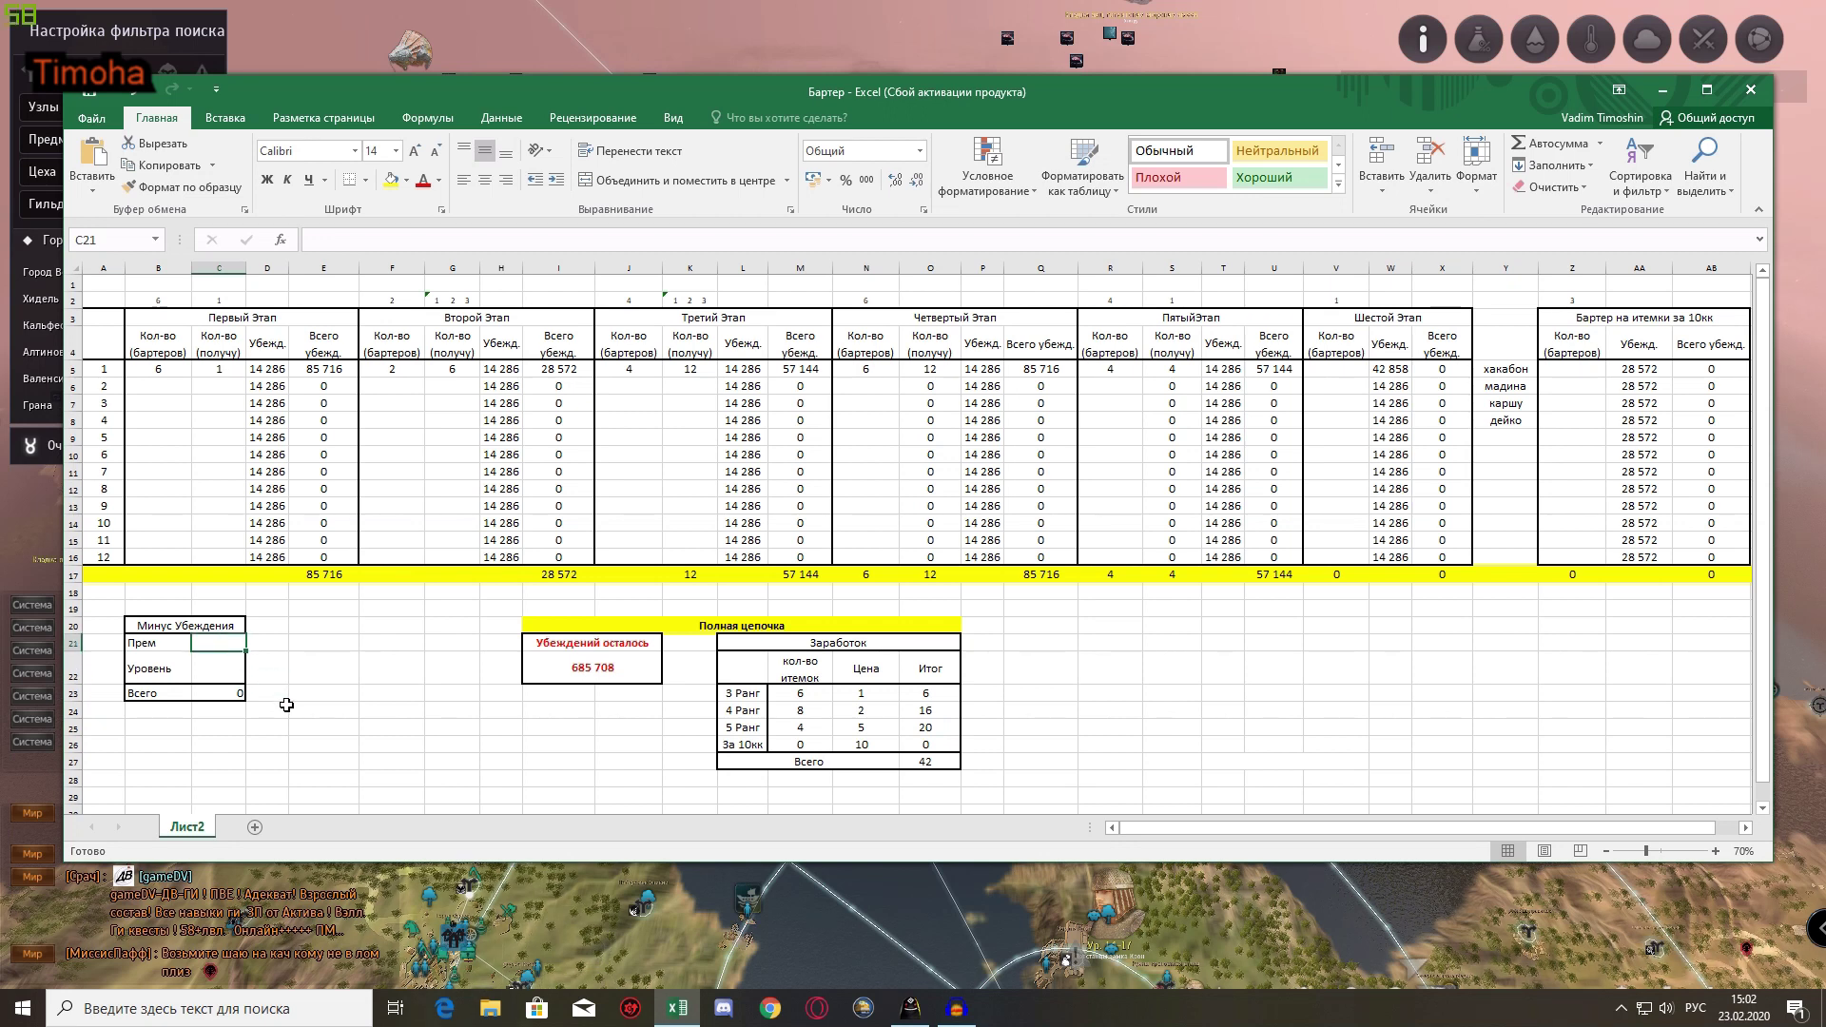
type("10")
key("Return")
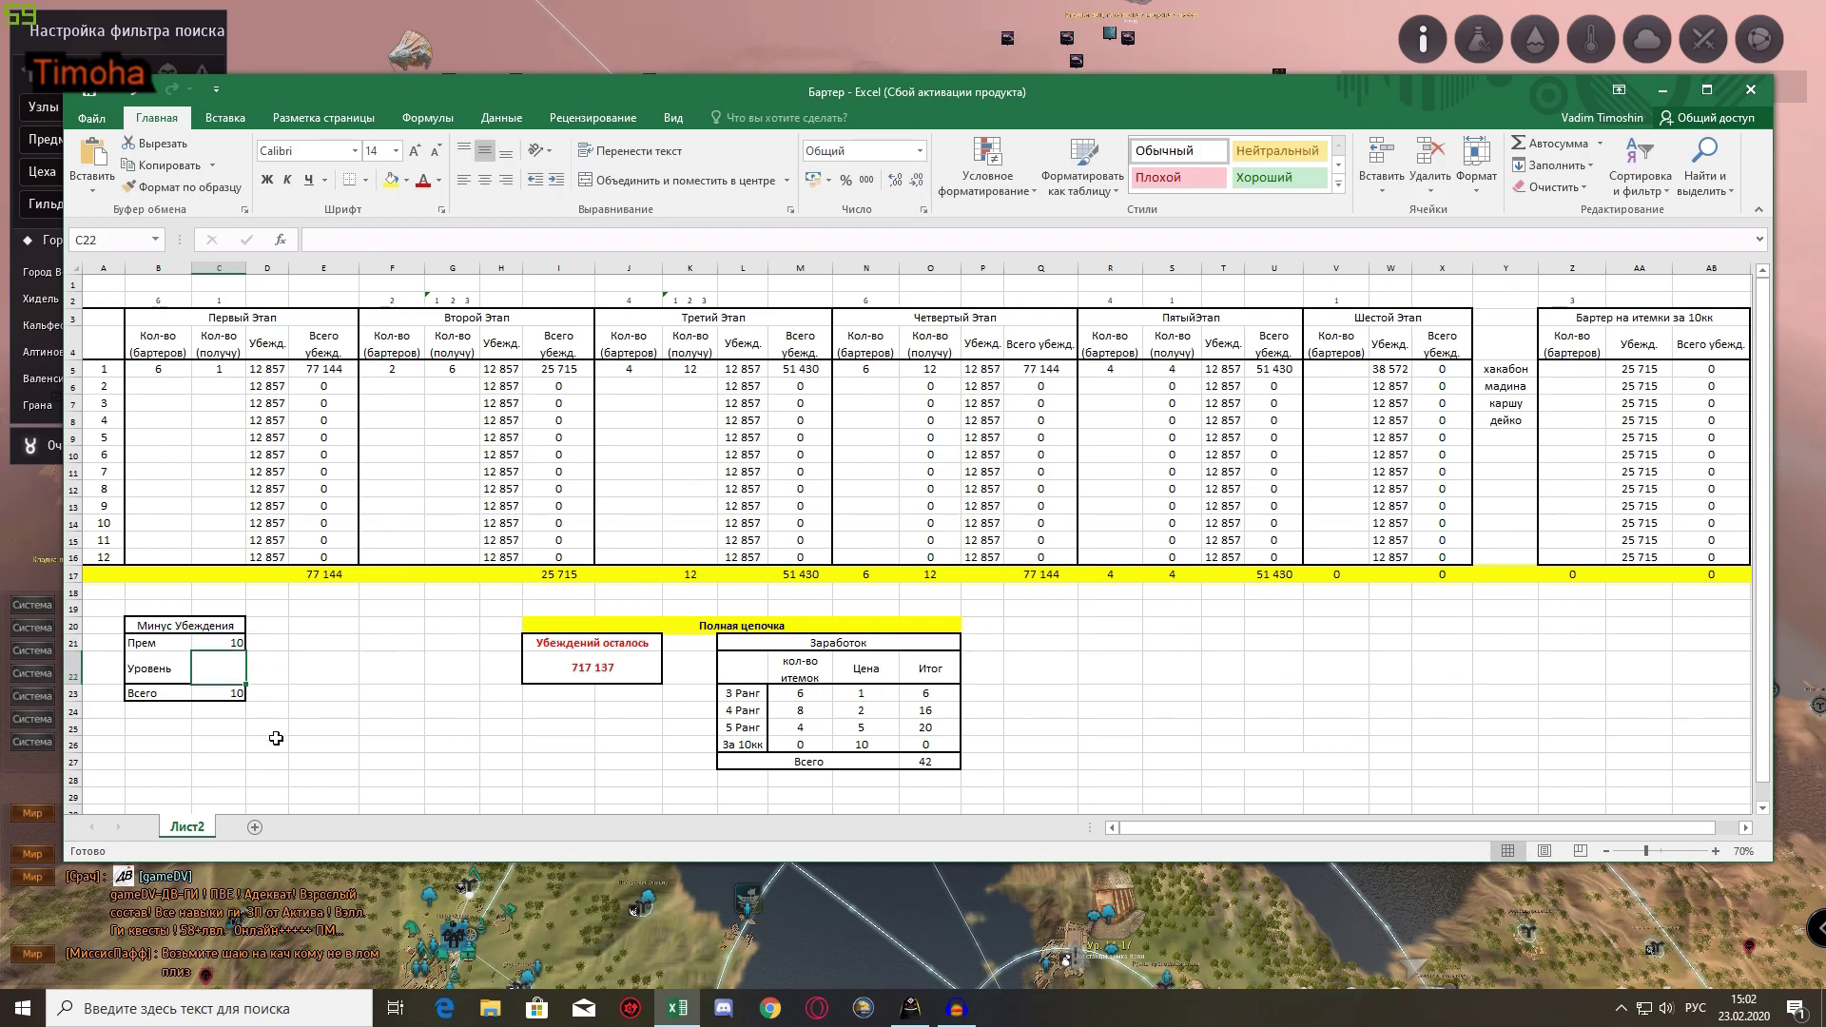
type("13,62")
key("Return")
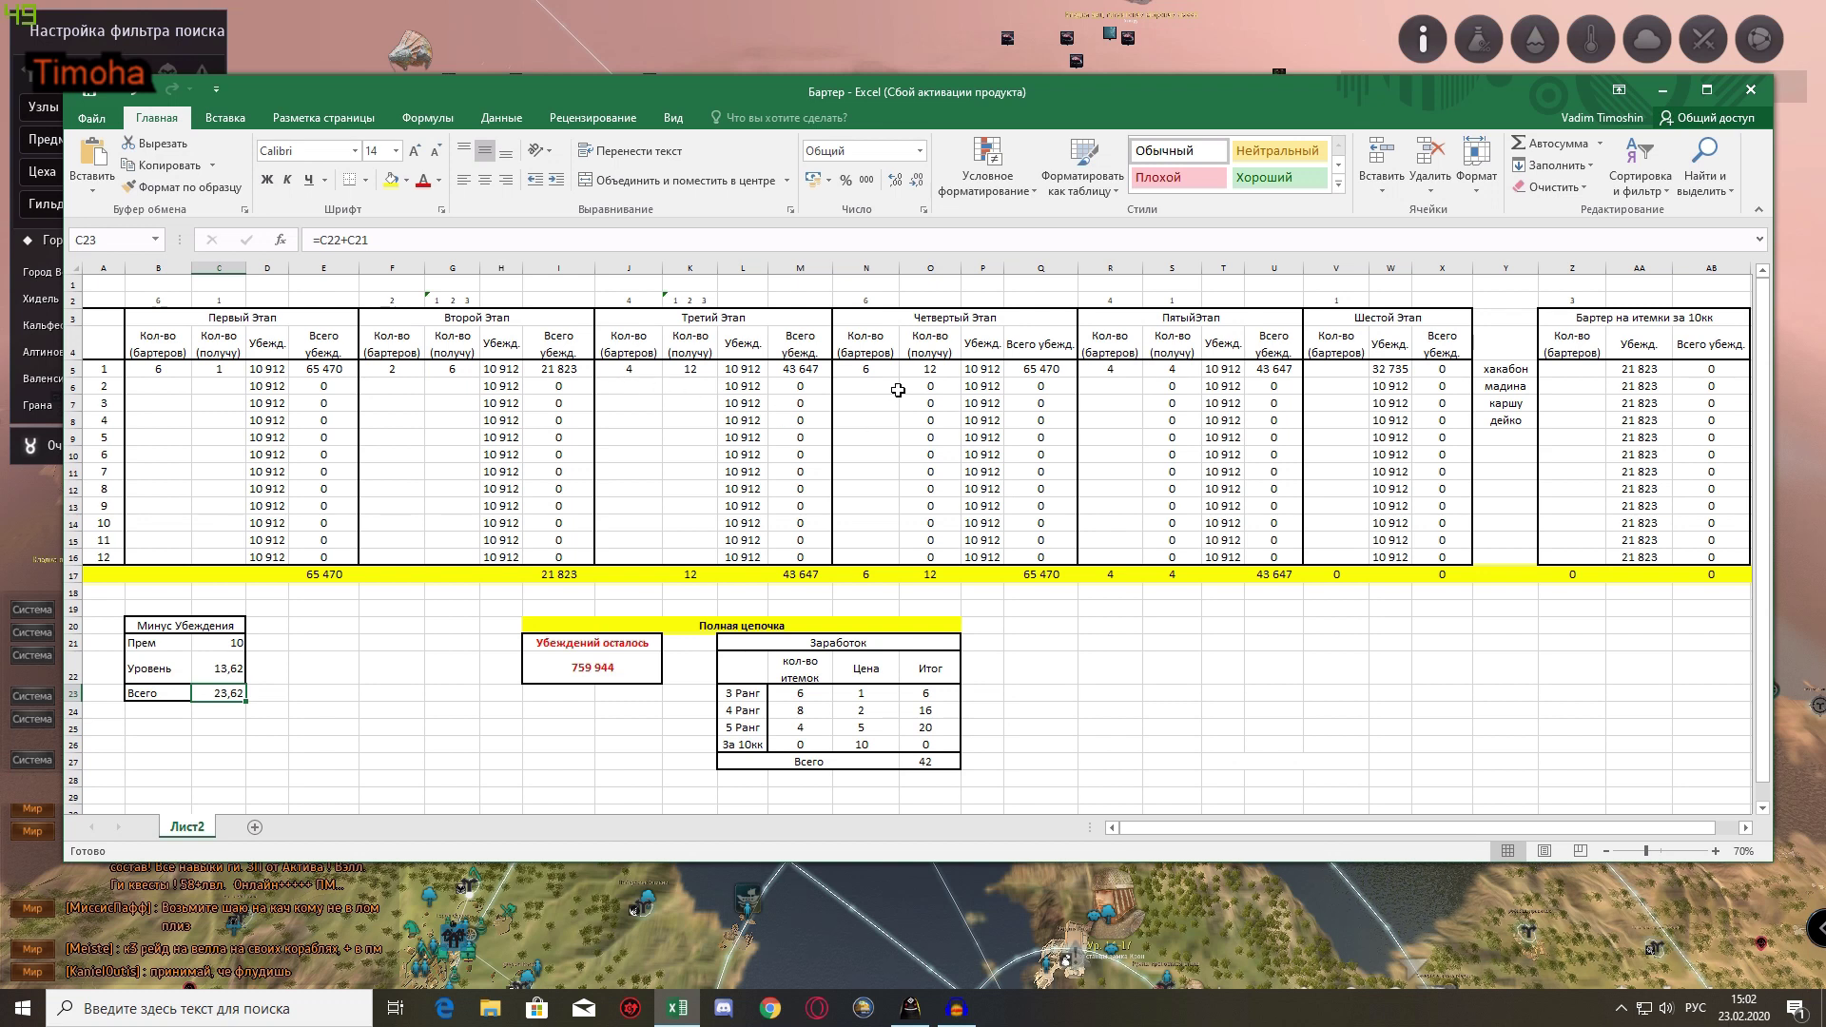
Step: Examine the Заработок table's item counts, prices and total, along with the formula for the remaining persuasion
left_click(856, 693)
left_click(942, 693)
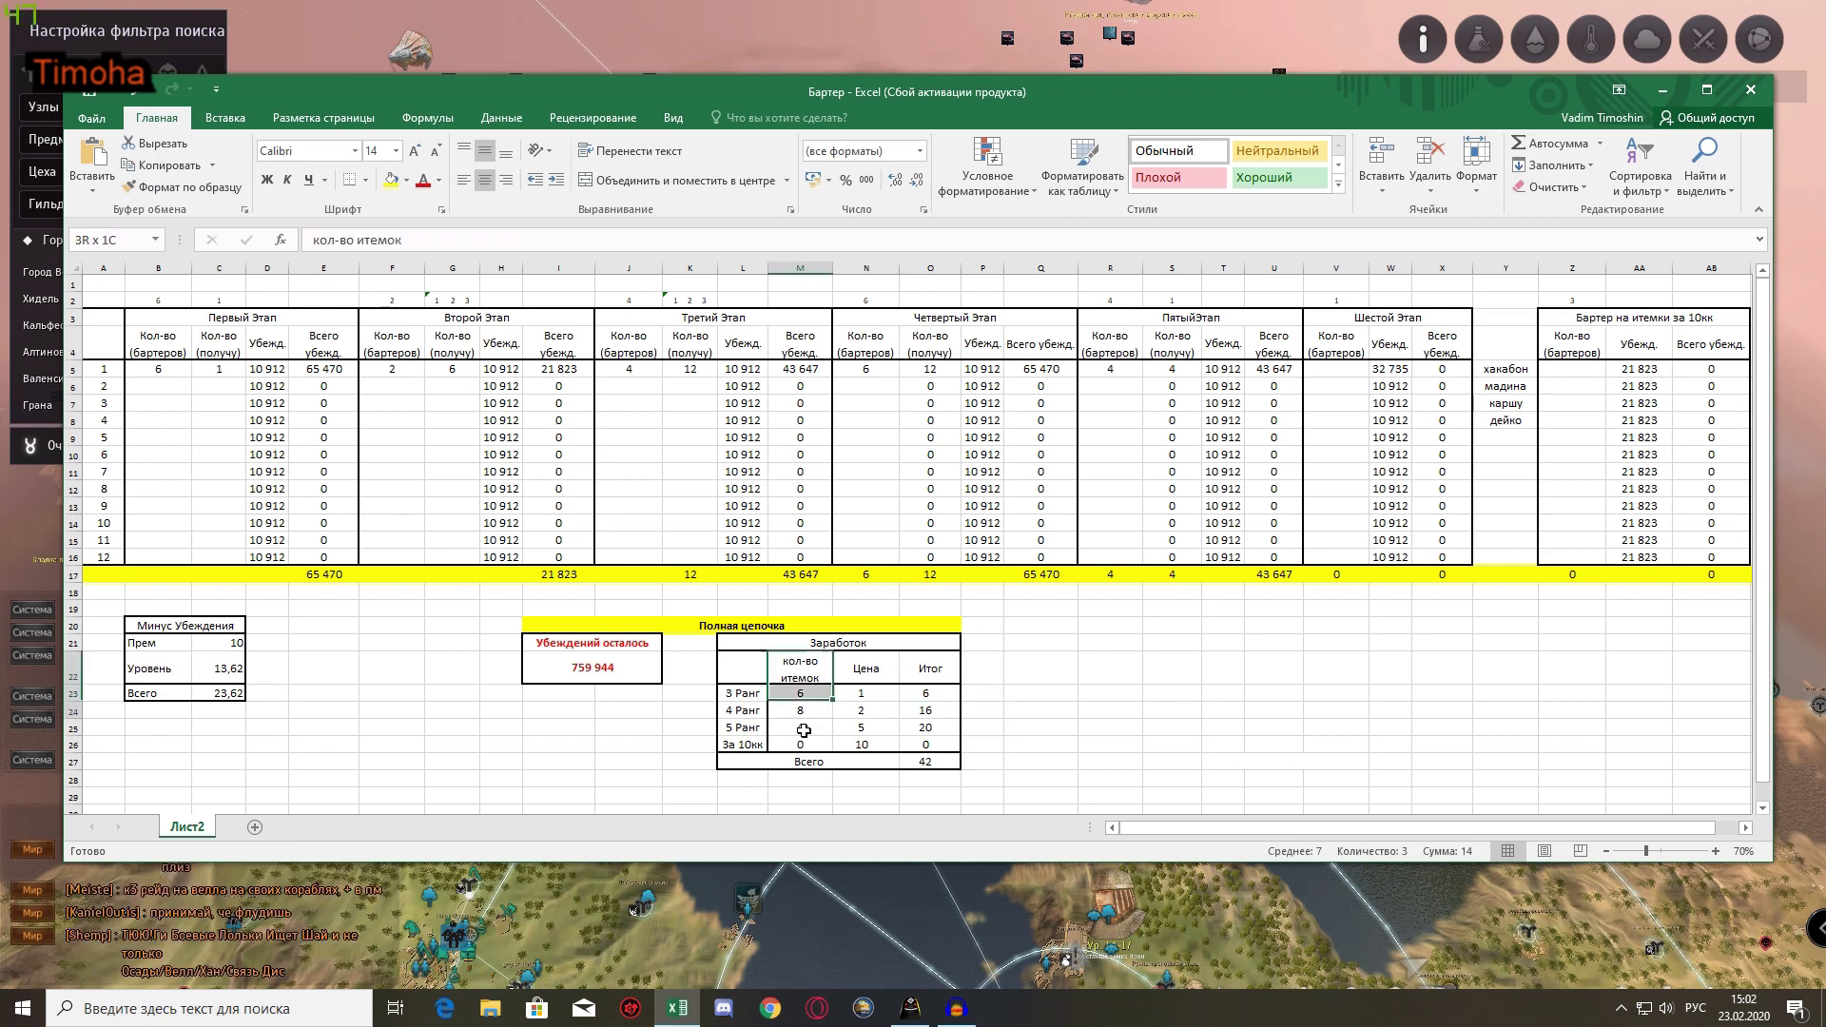
left_click_drag(861, 665, 876, 757)
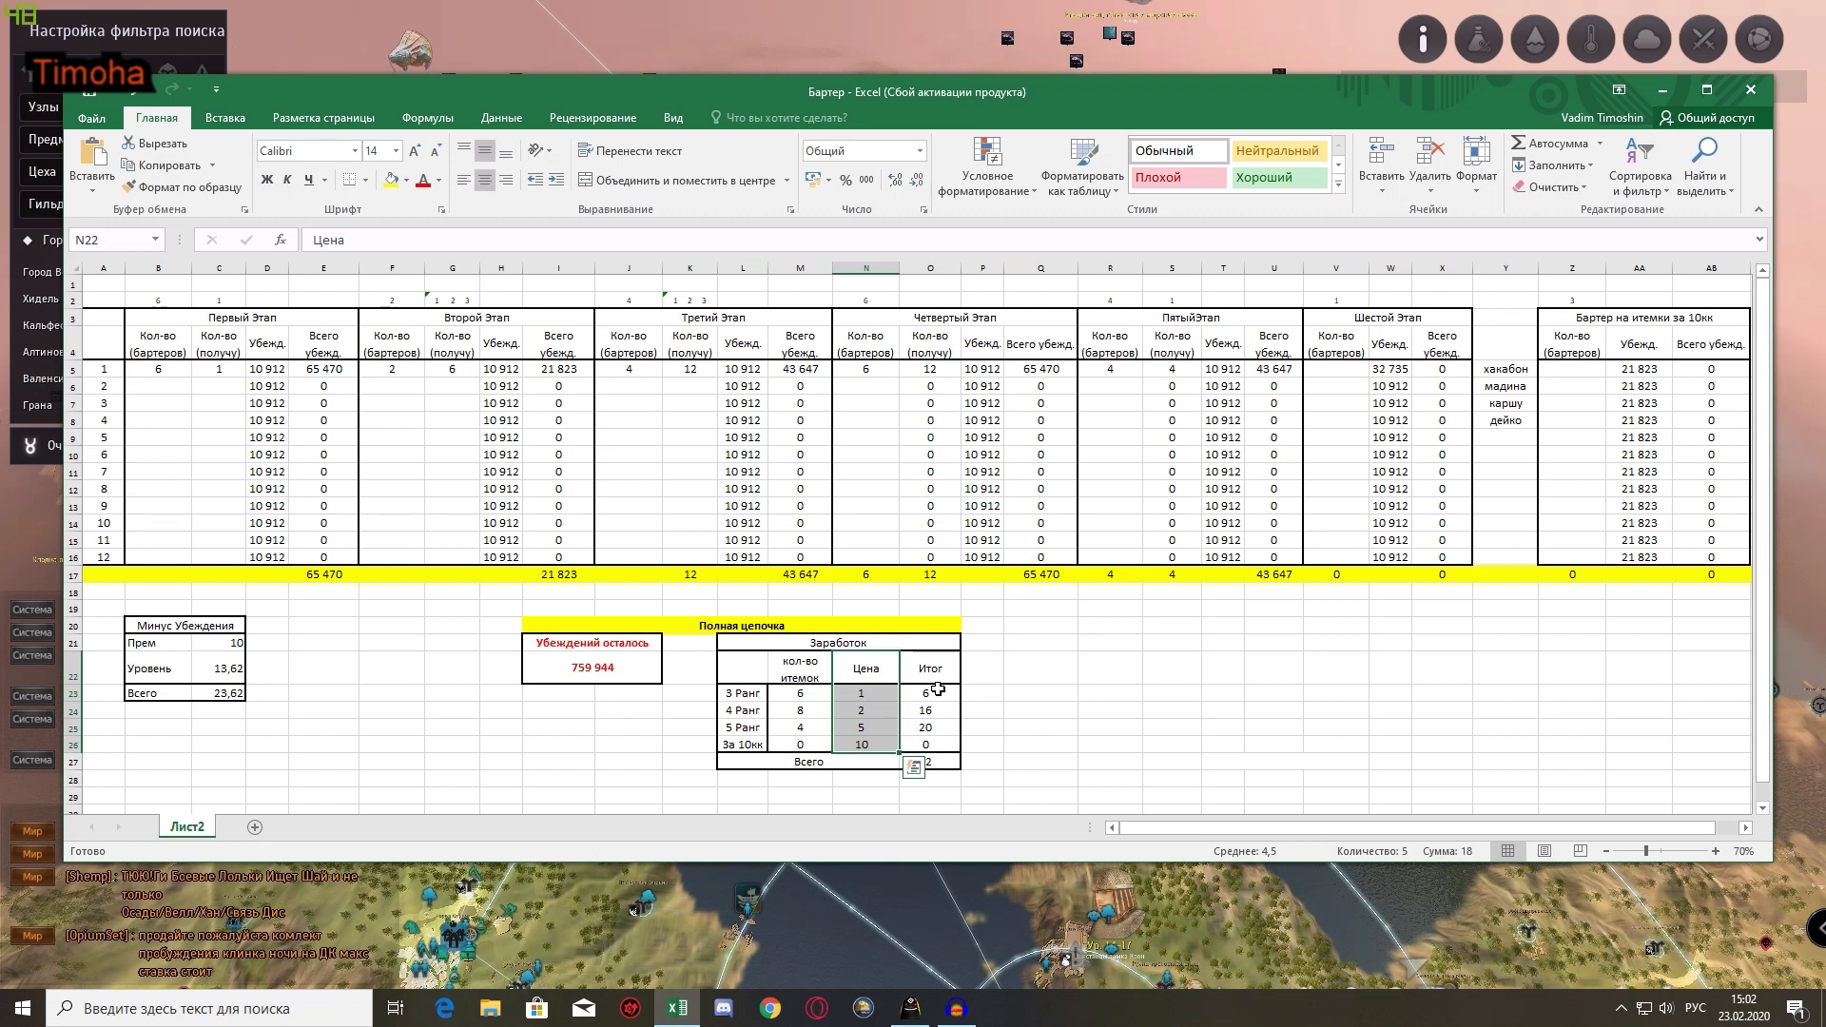
left_click(926, 710)
left_click(935, 763)
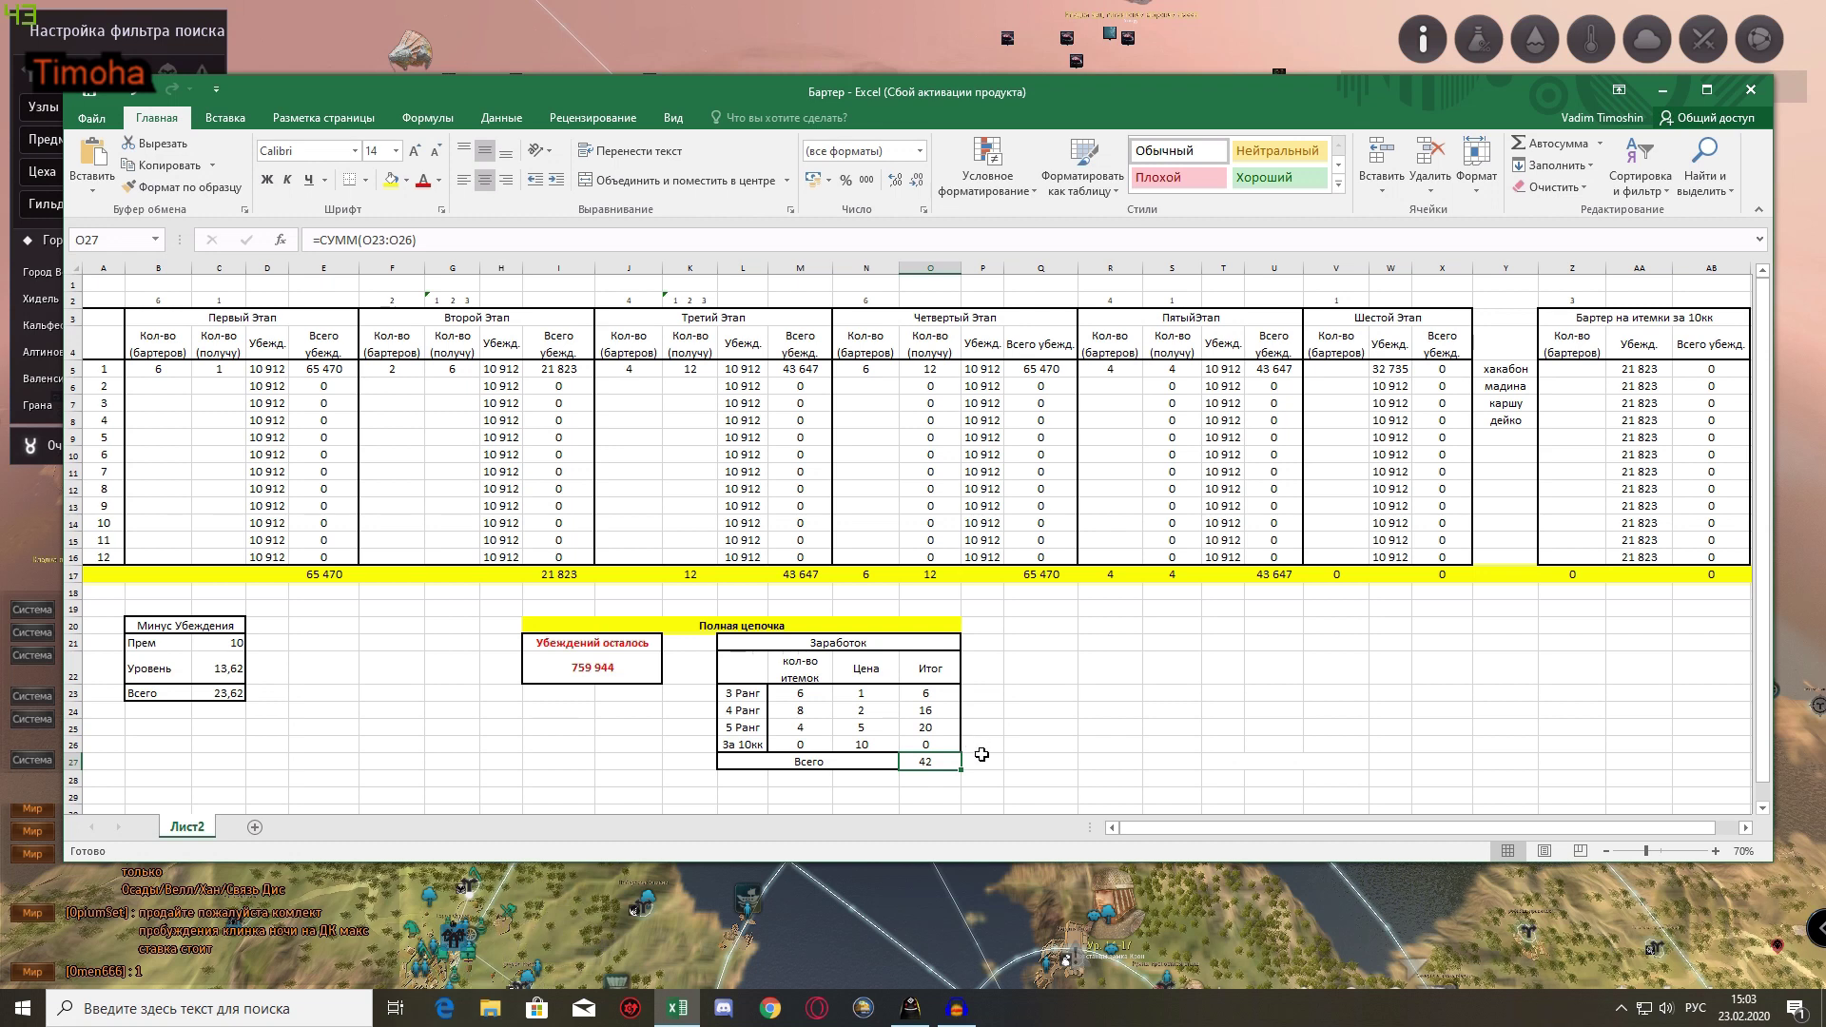
left_click(575, 671)
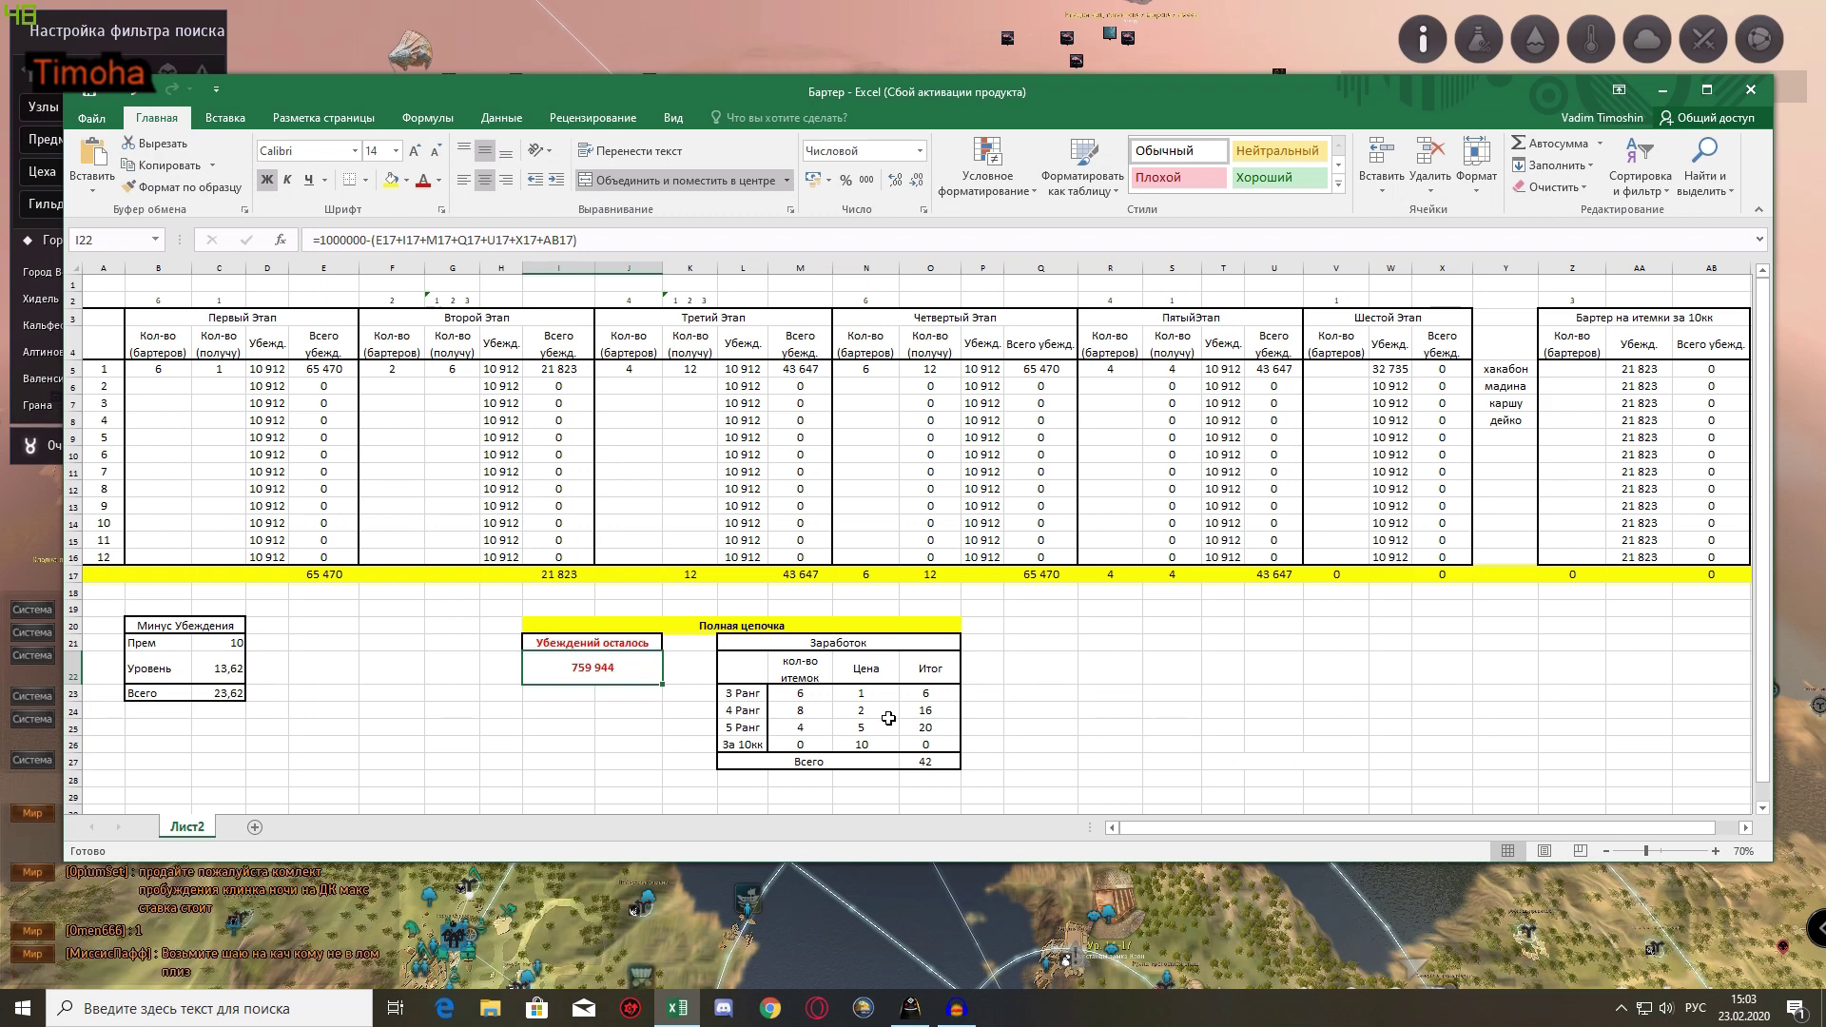
left_click(828, 38)
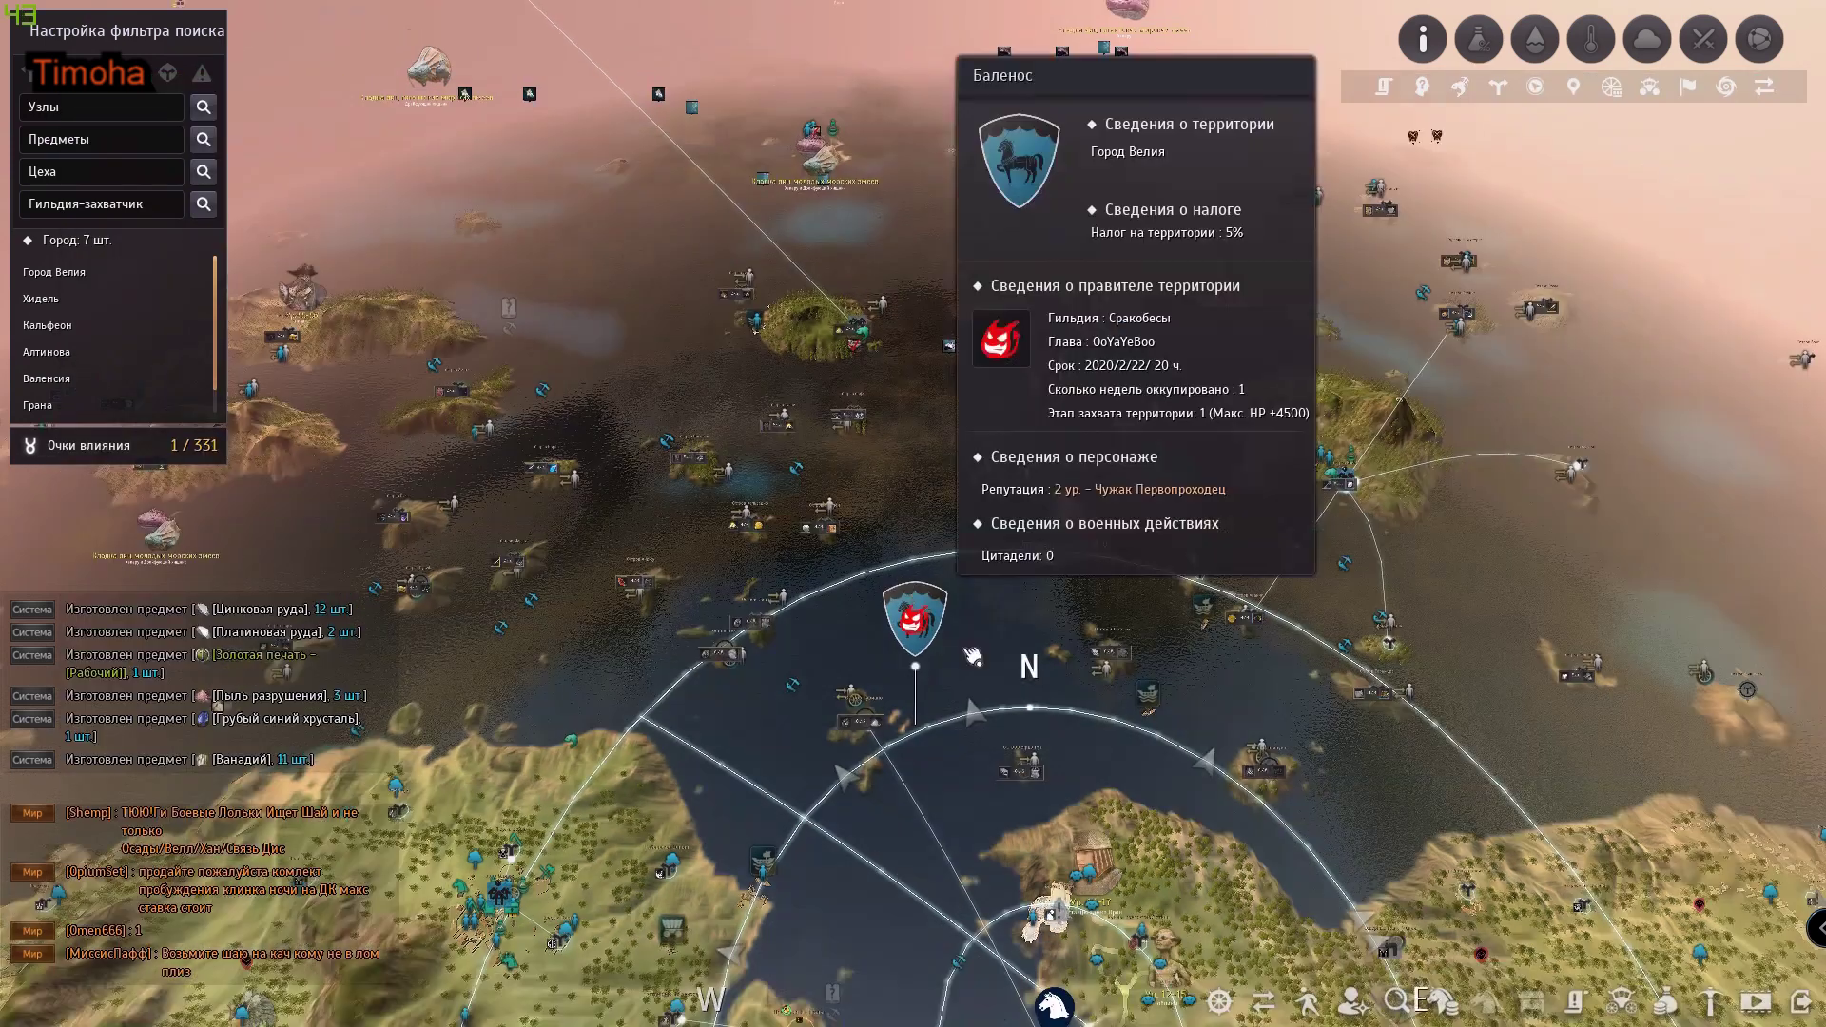
scroll(889, 603, "up", 4)
scroll(884, 618, "up", 2)
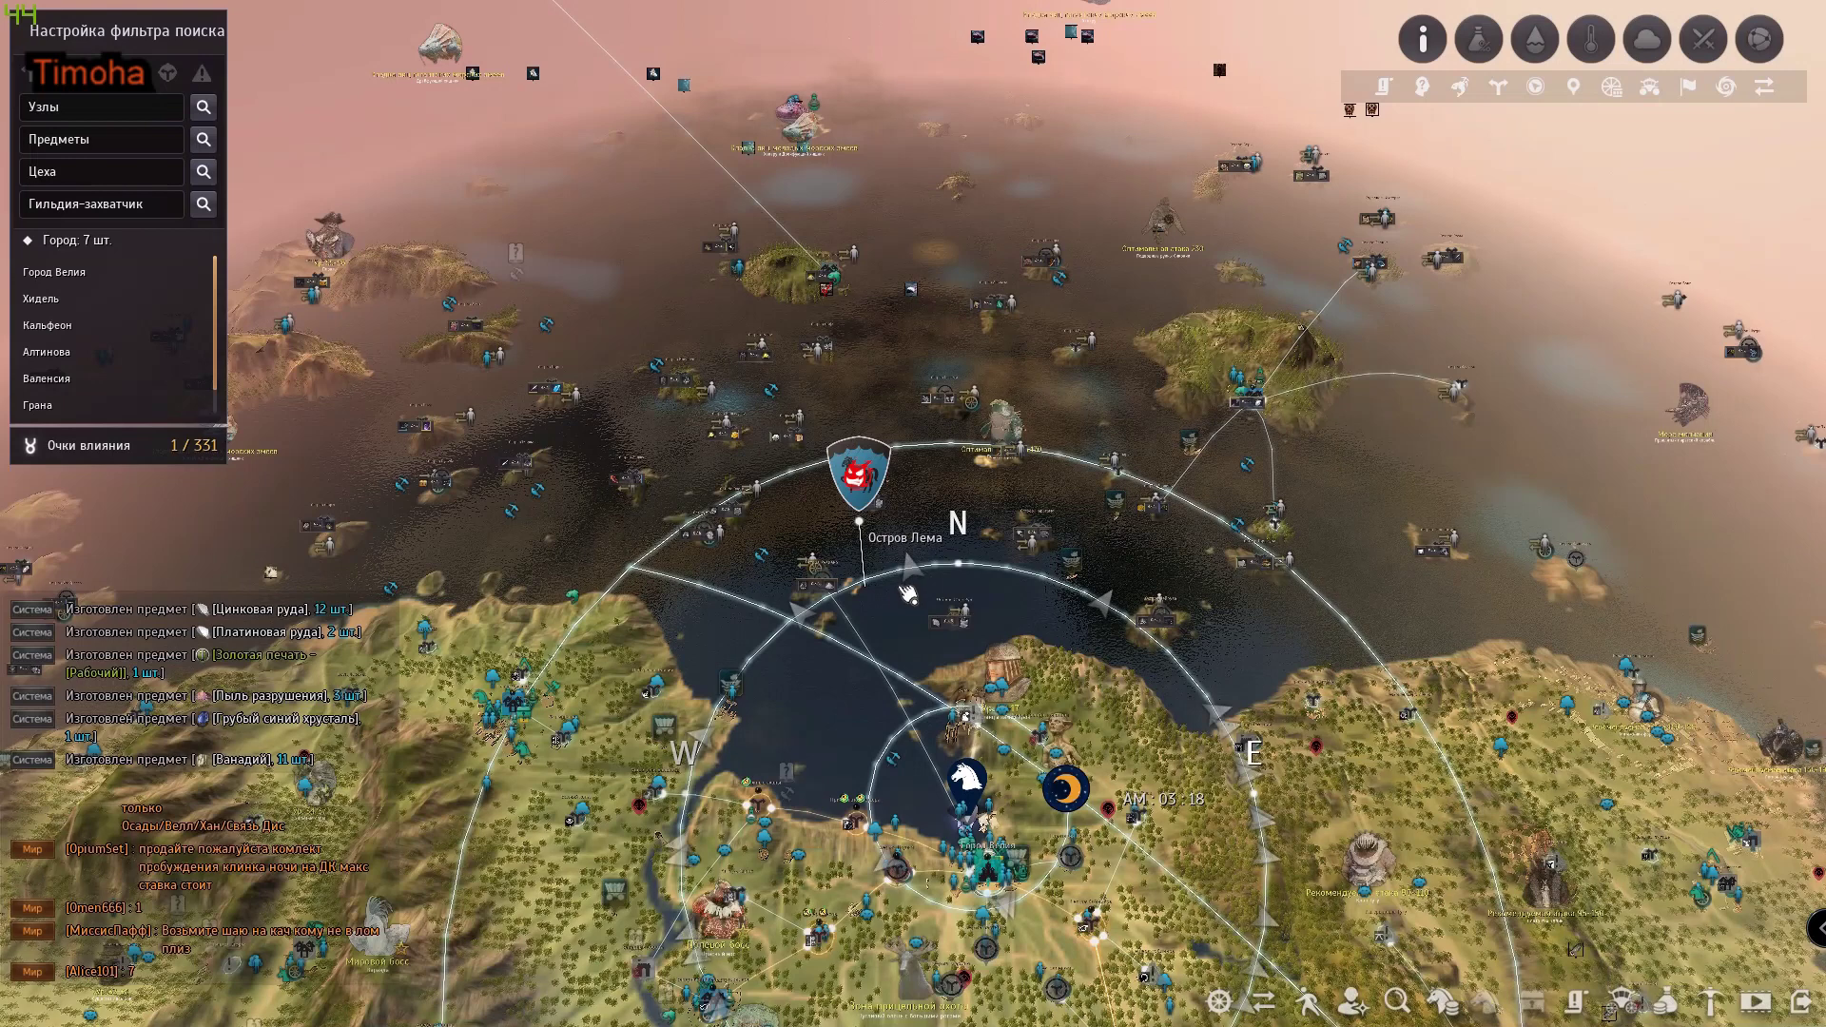
scroll(919, 516, "down", 1)
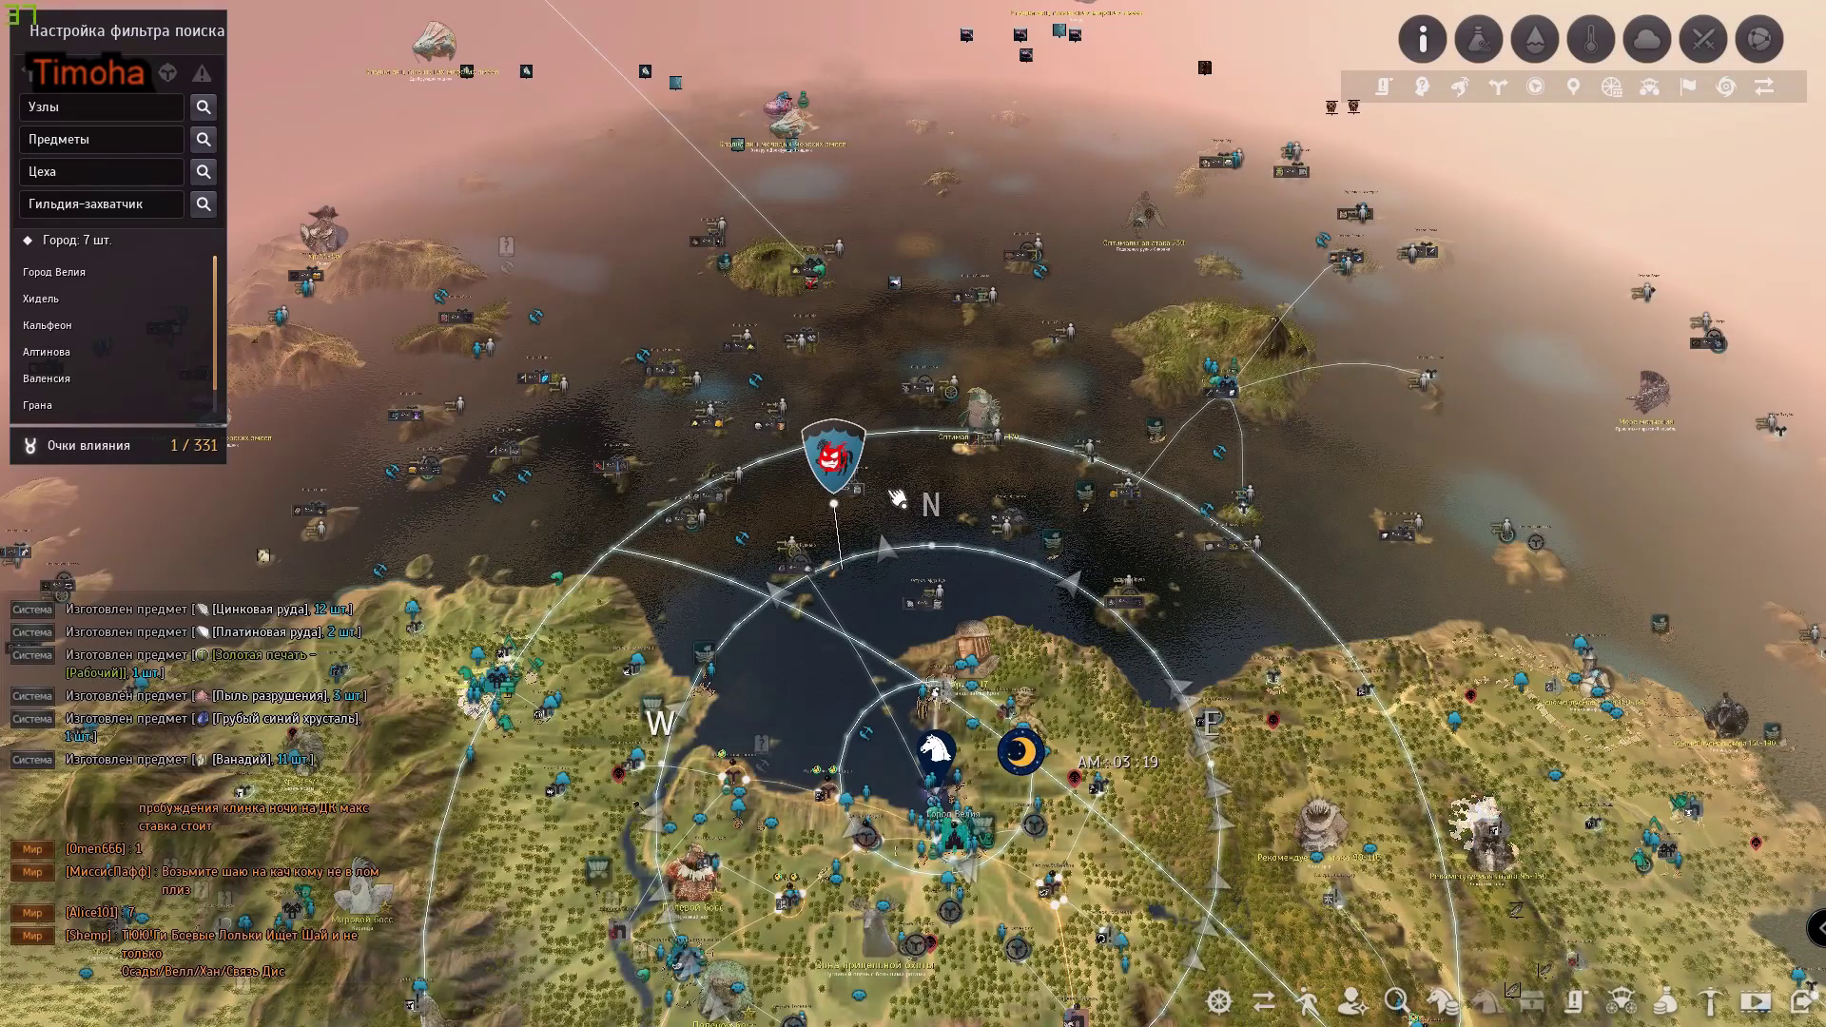
Step: Switch back to the Бартер workbook and enter 168 in Q22 and 210 in R22, beside the earnings table
key("alt+Tab")
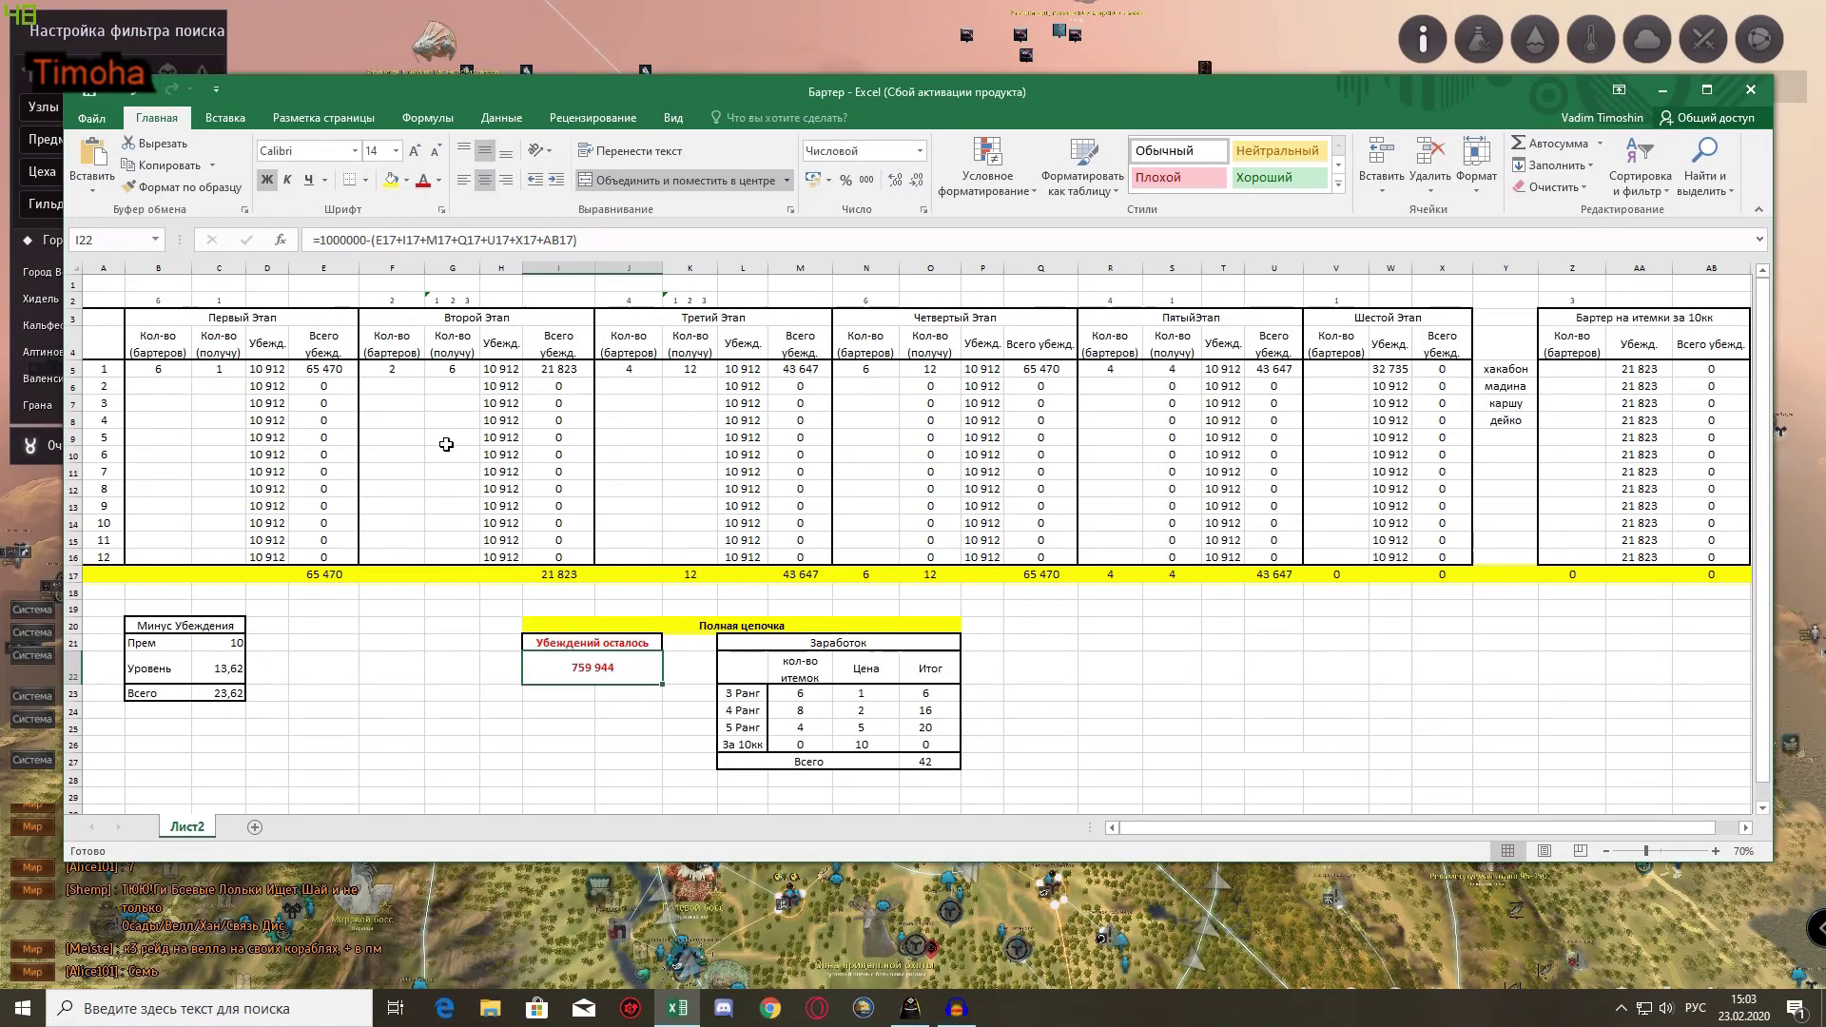
left_click(951, 762)
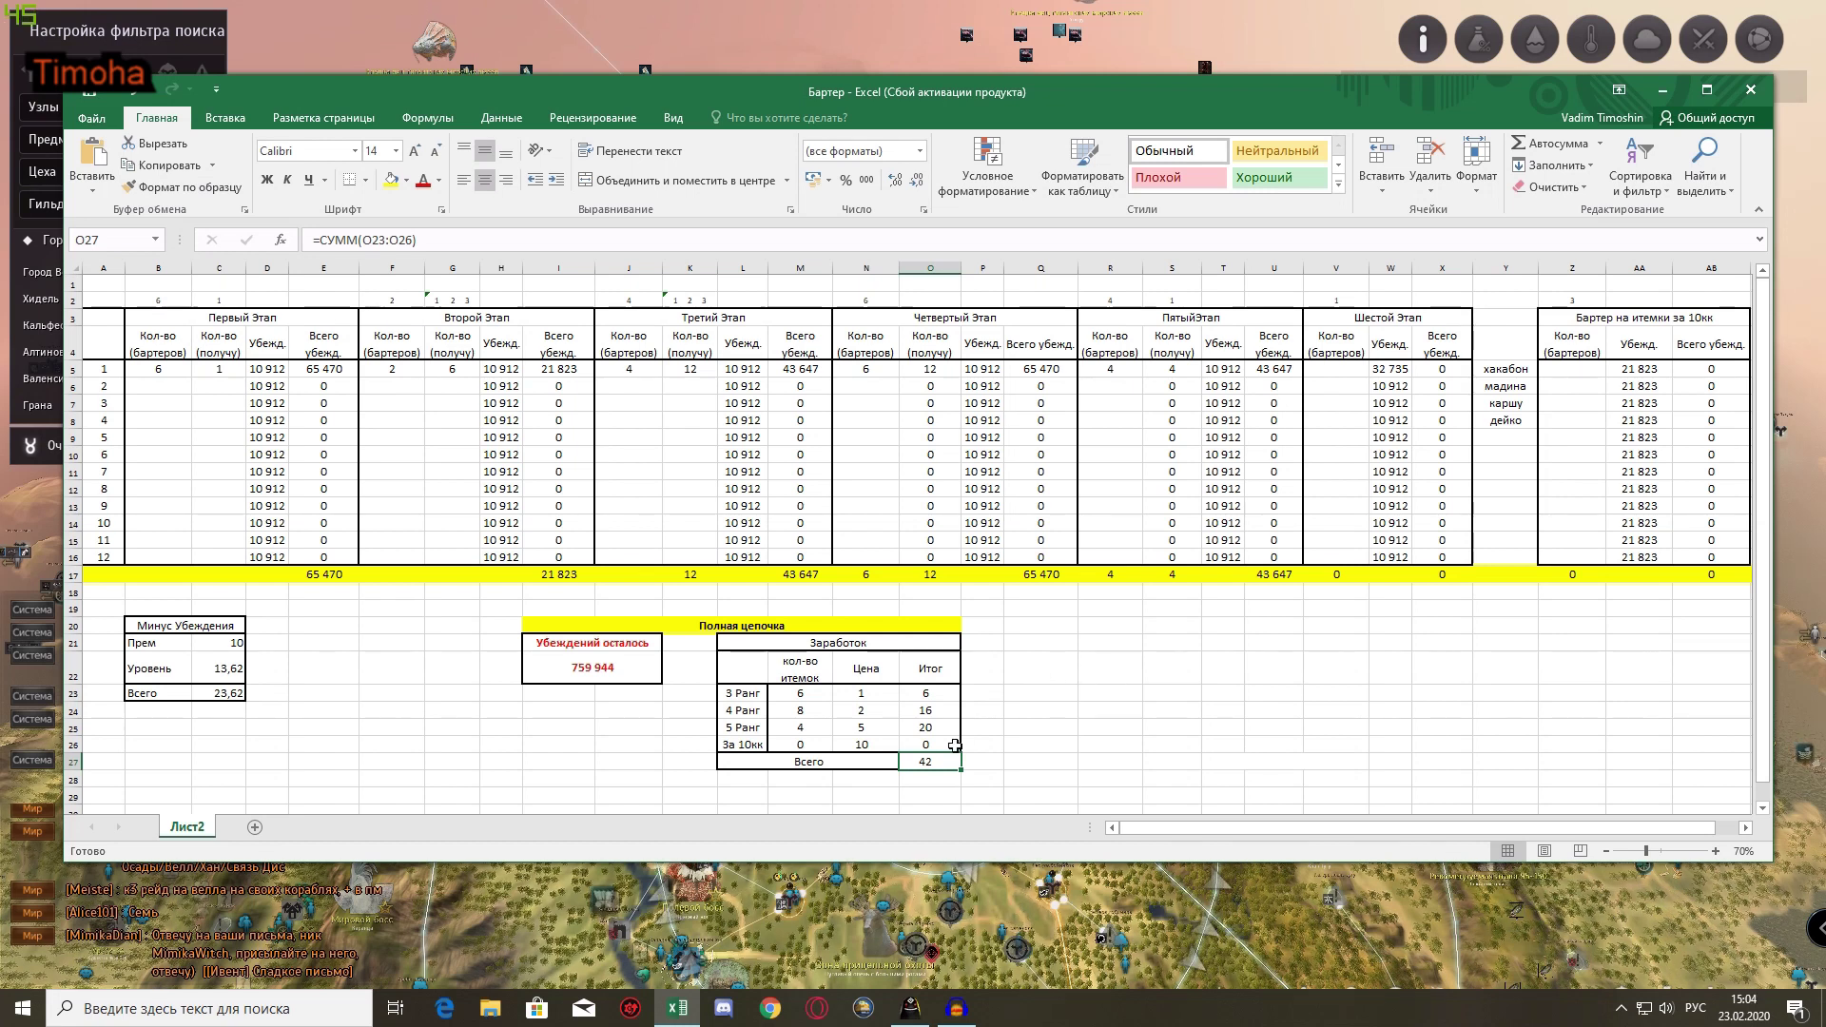
left_click(1048, 676)
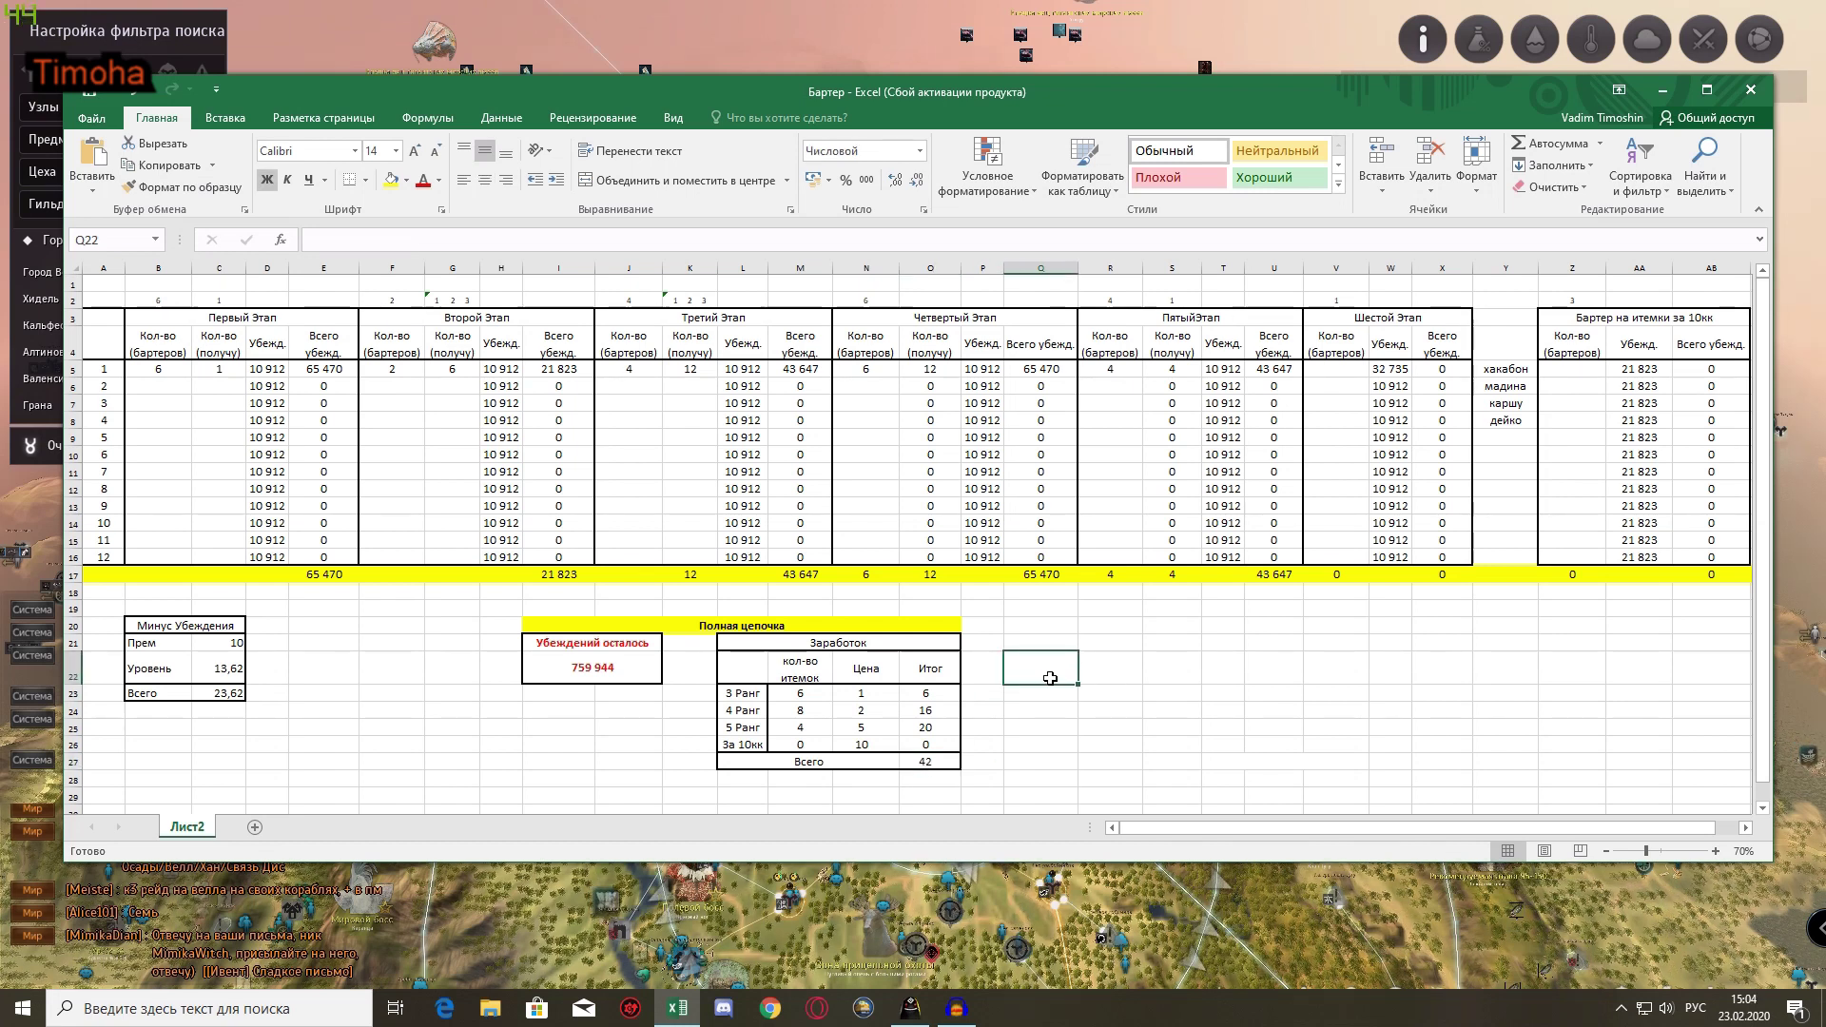
type("168")
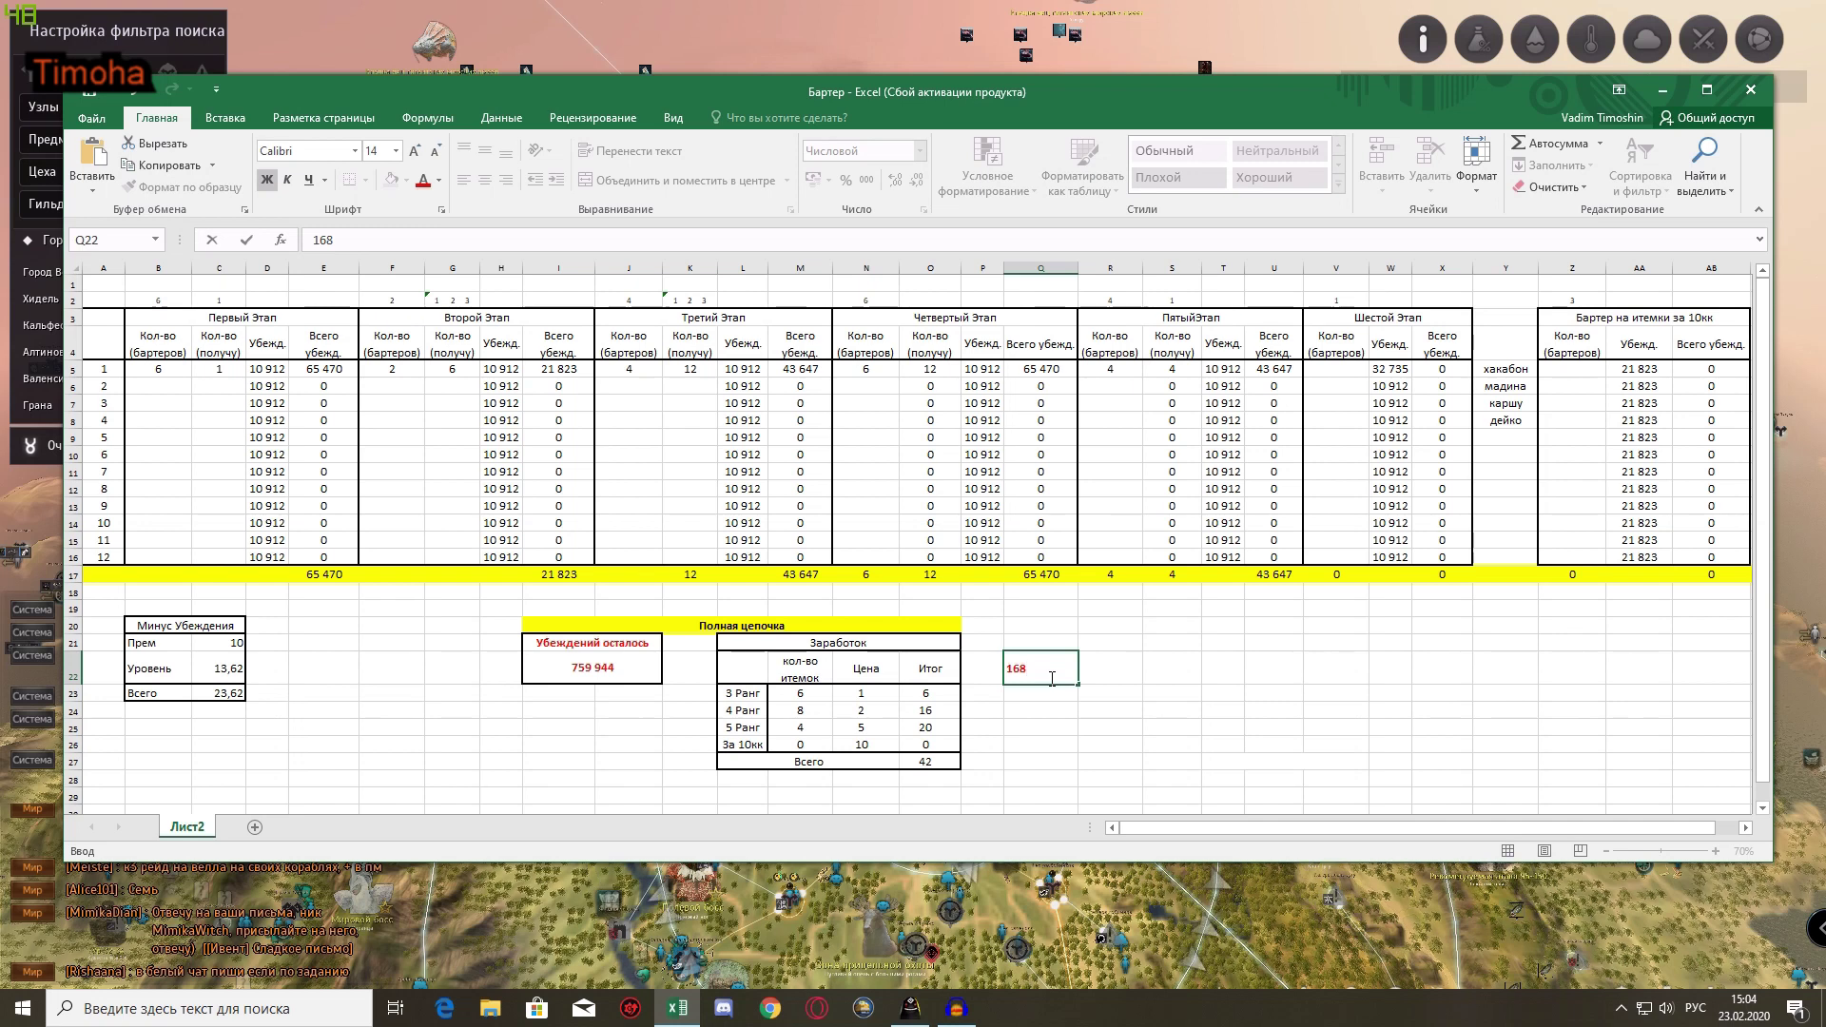
key("Return")
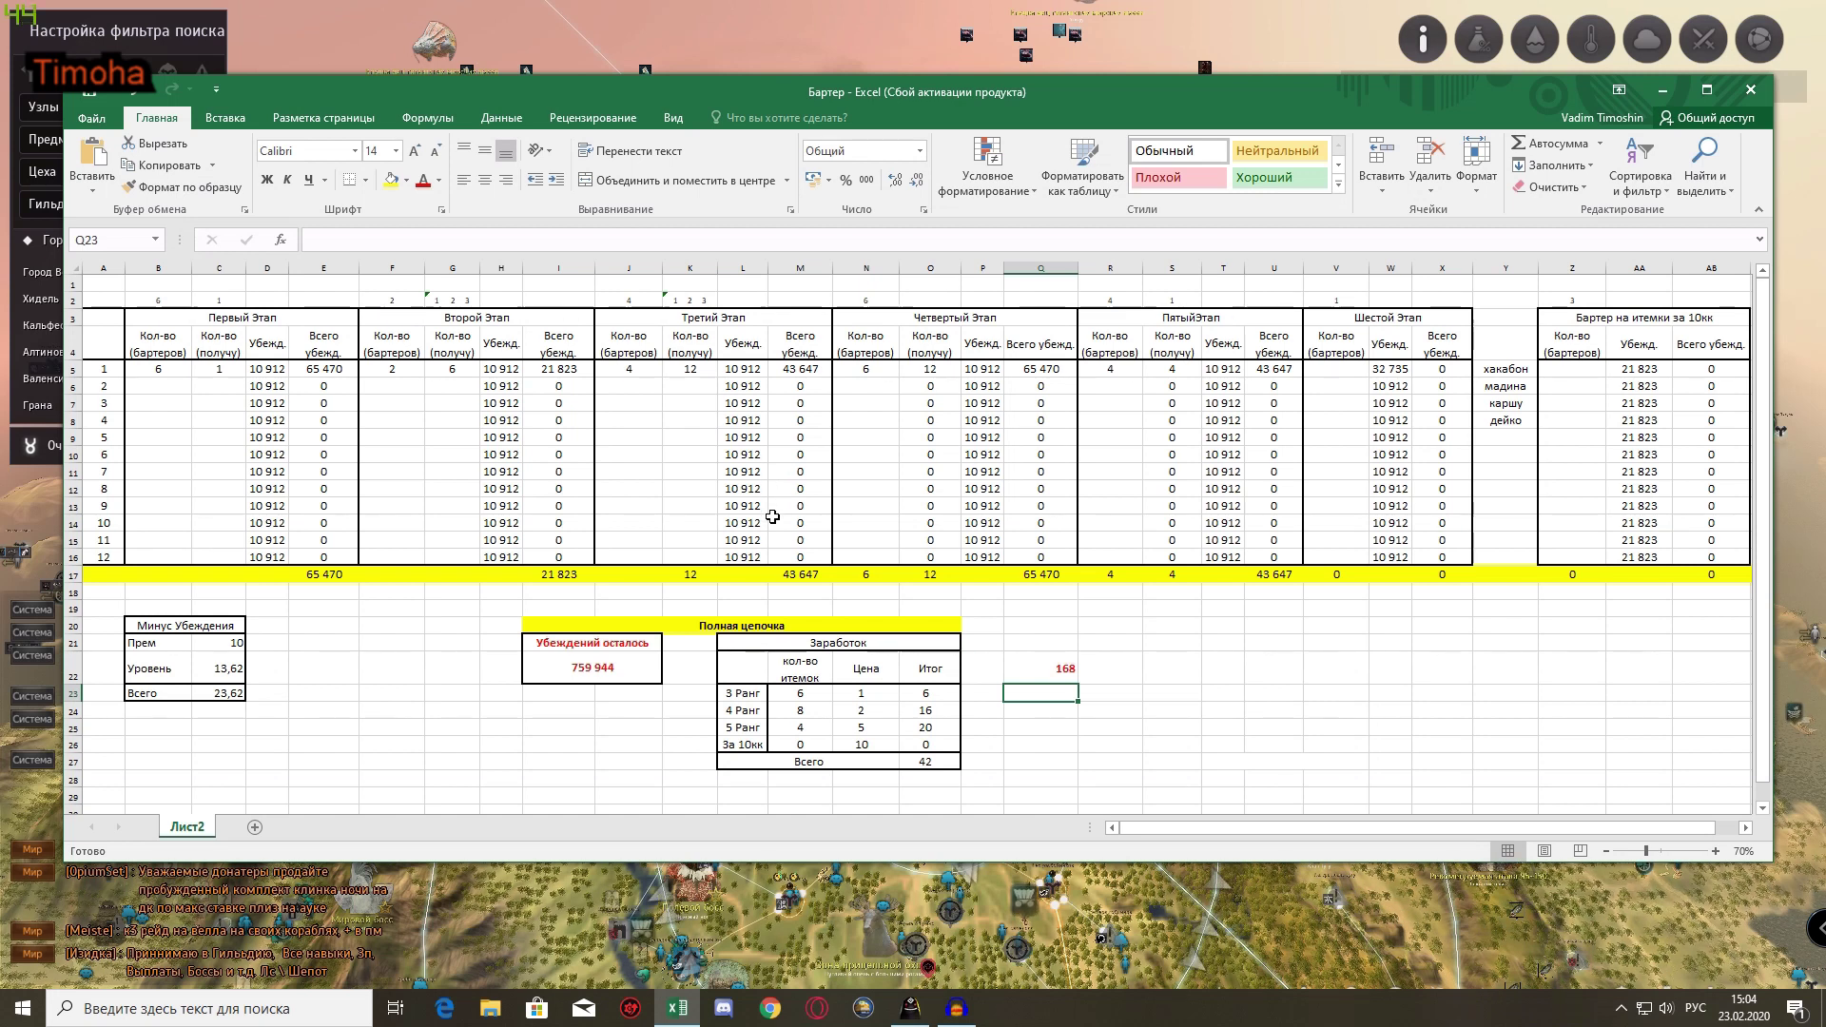
left_click(1095, 677)
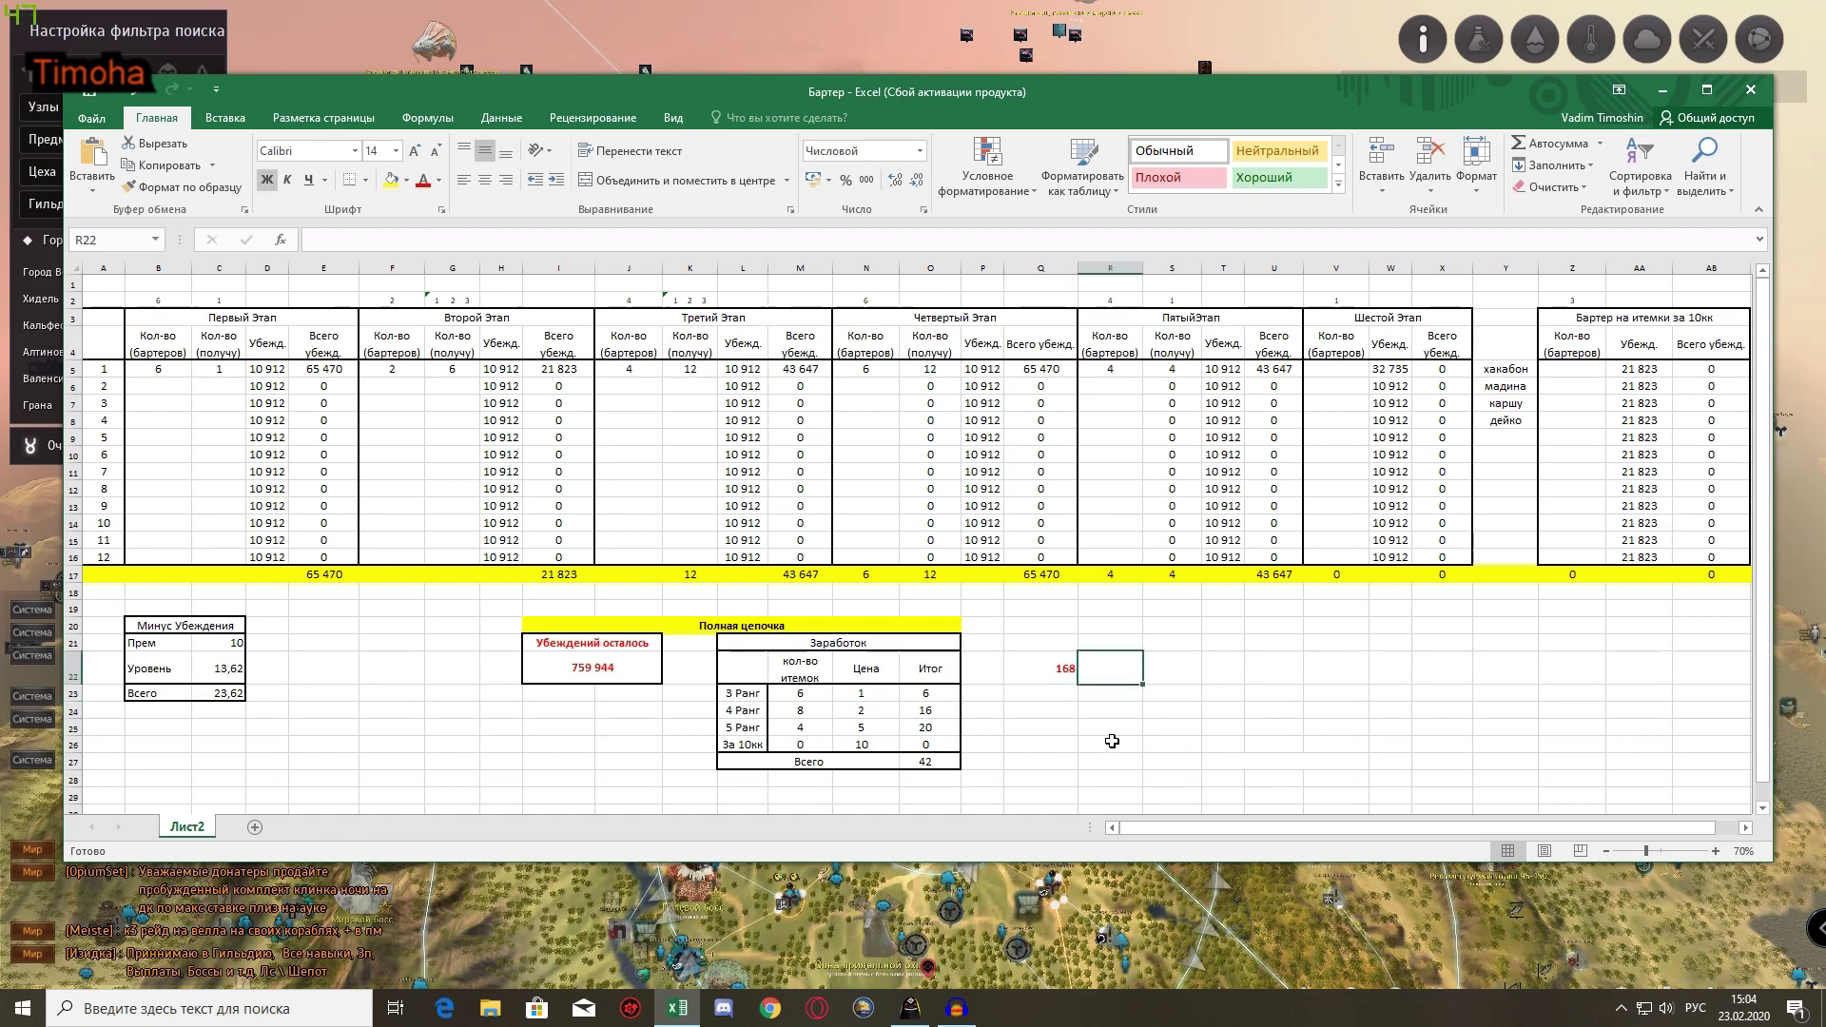
type("210")
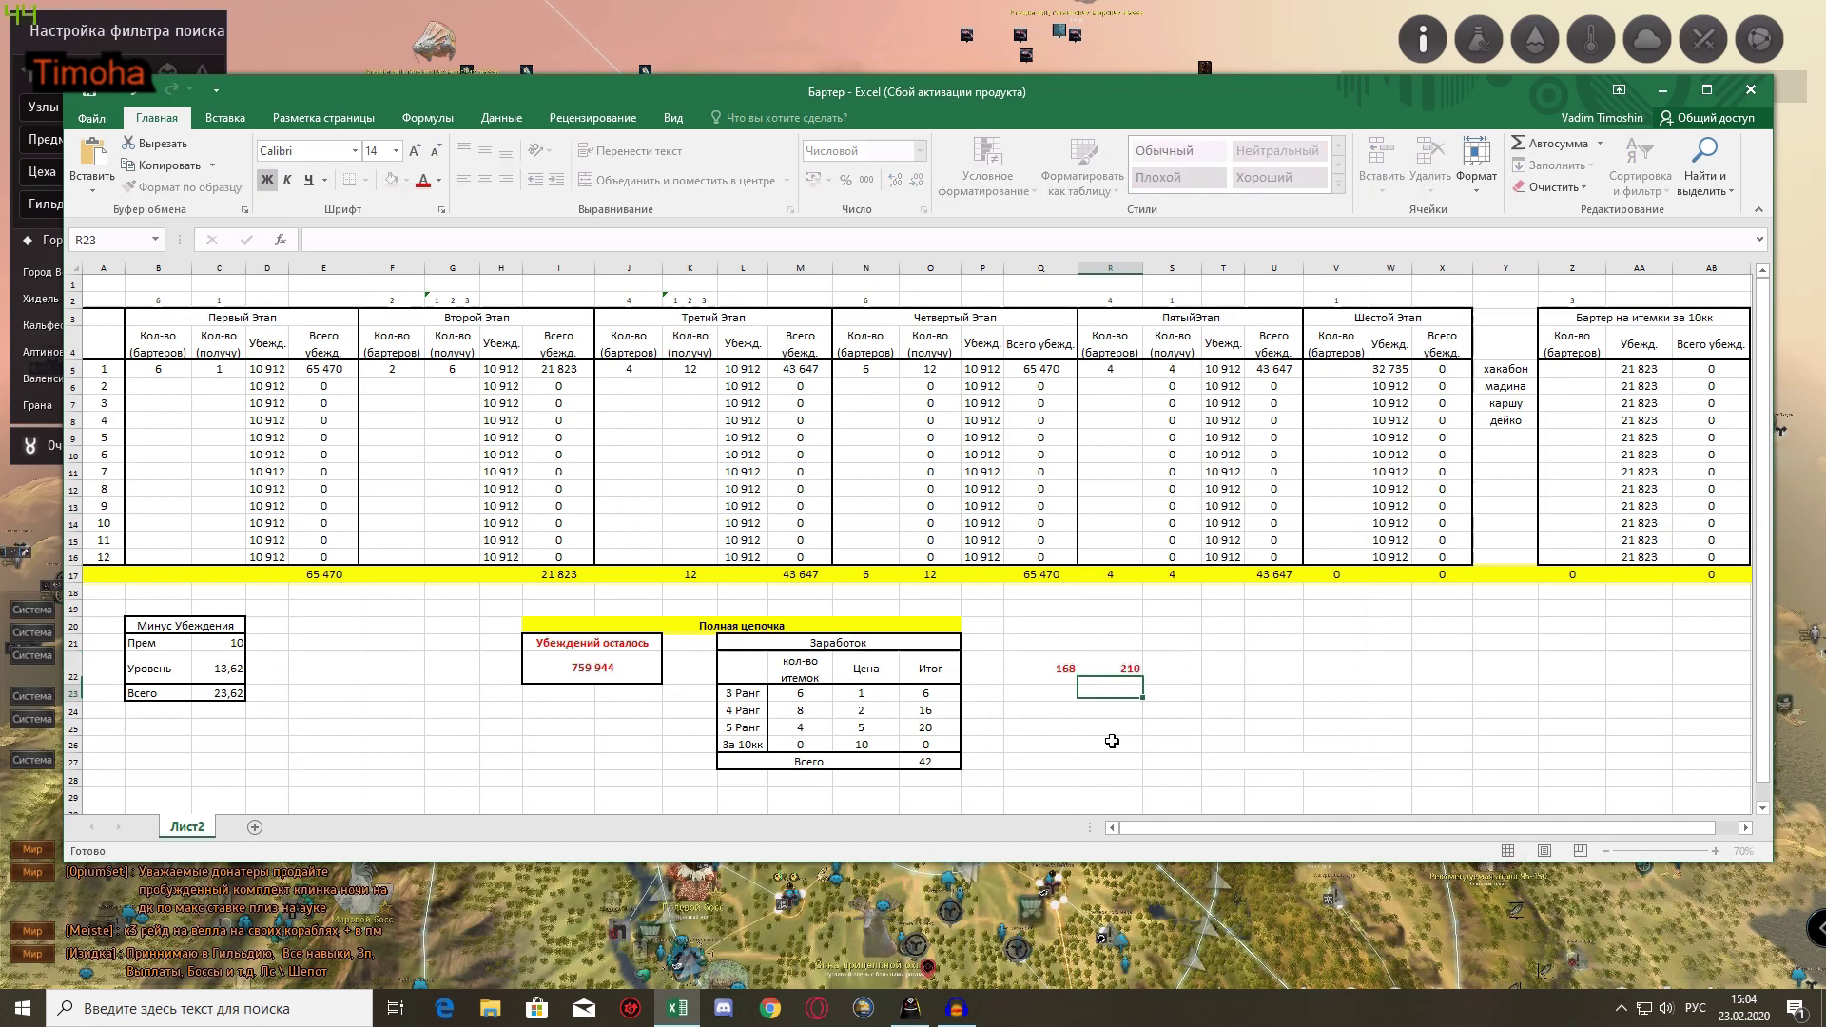
key("Return")
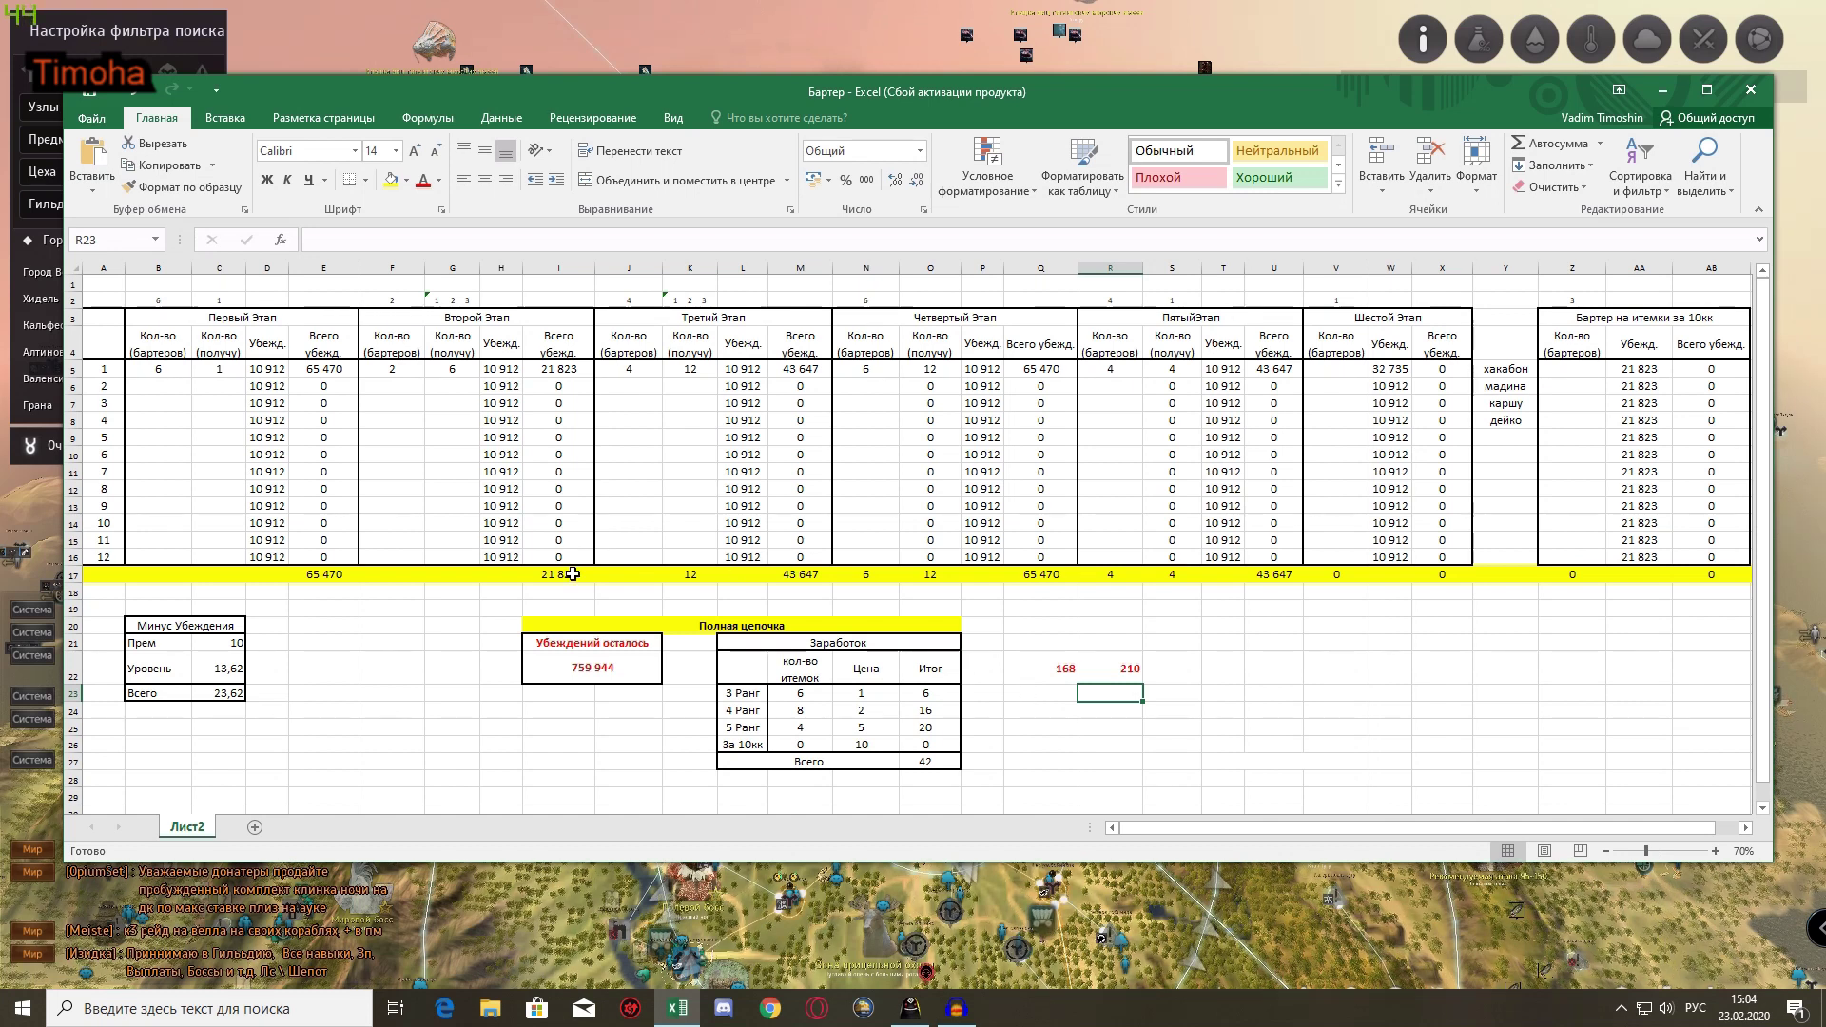
Step: Set the received quantity in row 1 to 4 for Второй Этап (G5) and 8 for Третий Этап (K5)
left_click(453, 369)
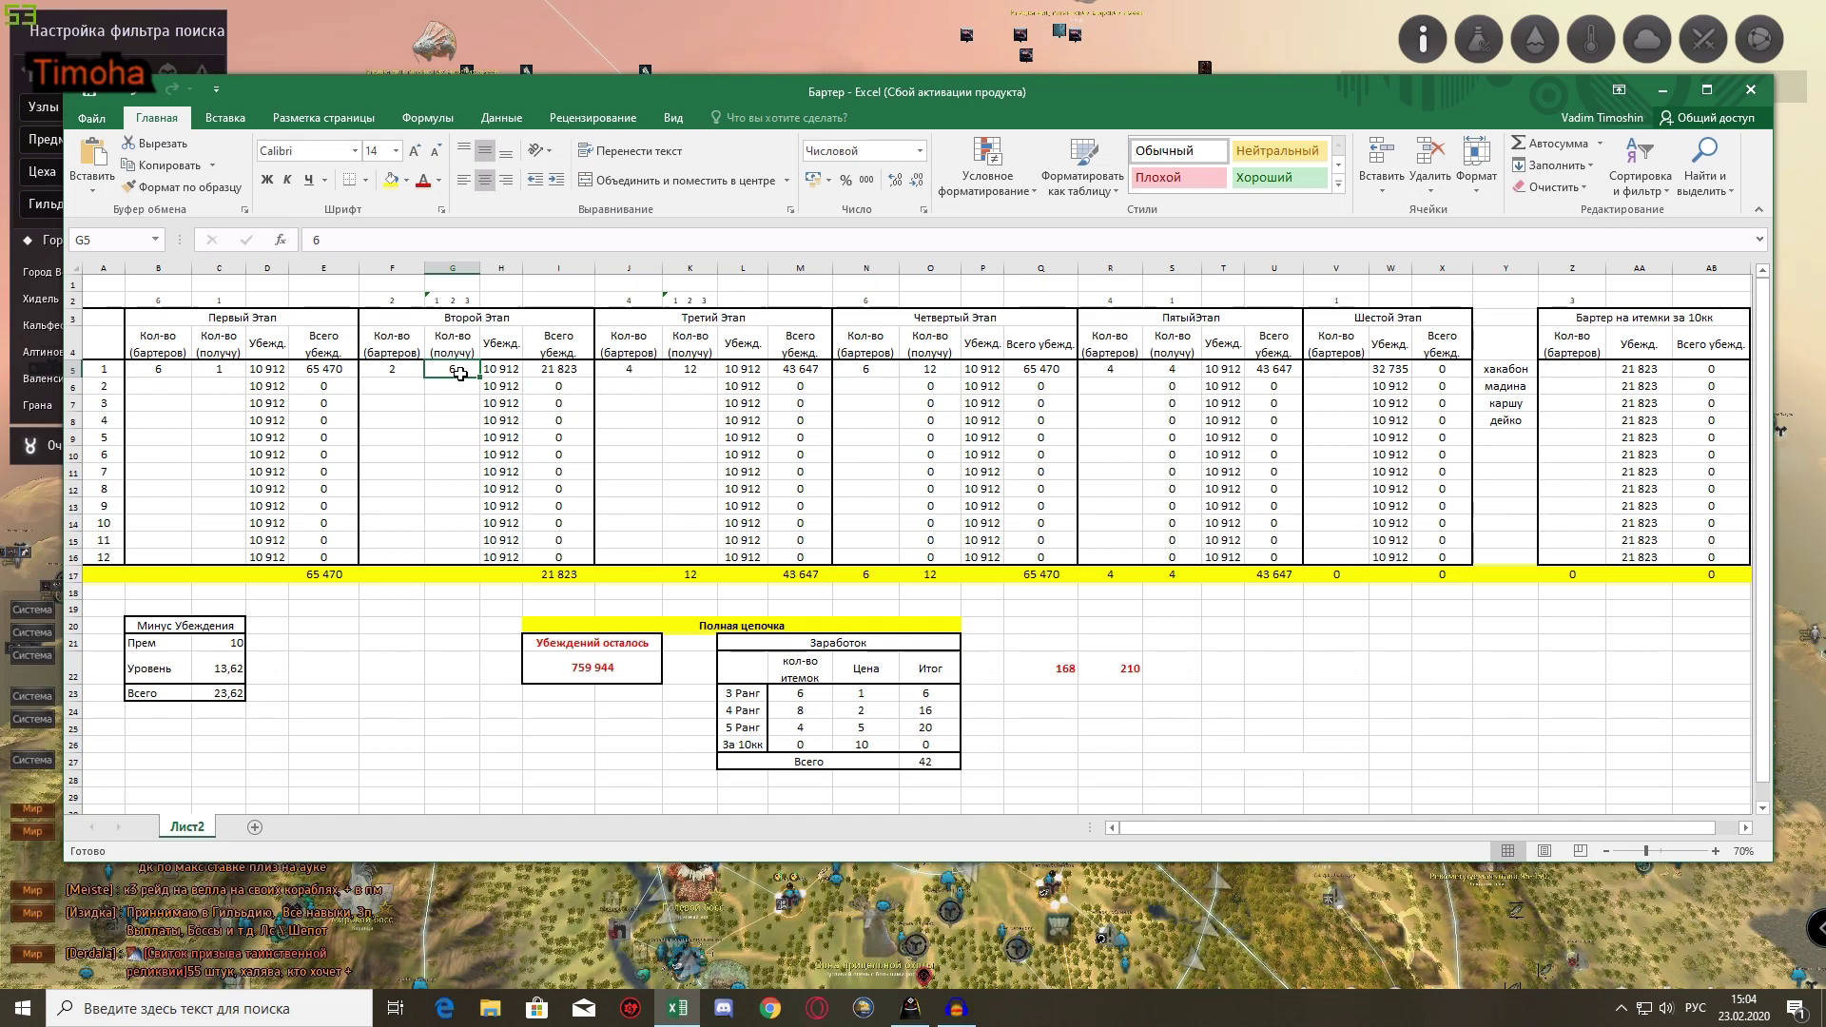
type("4")
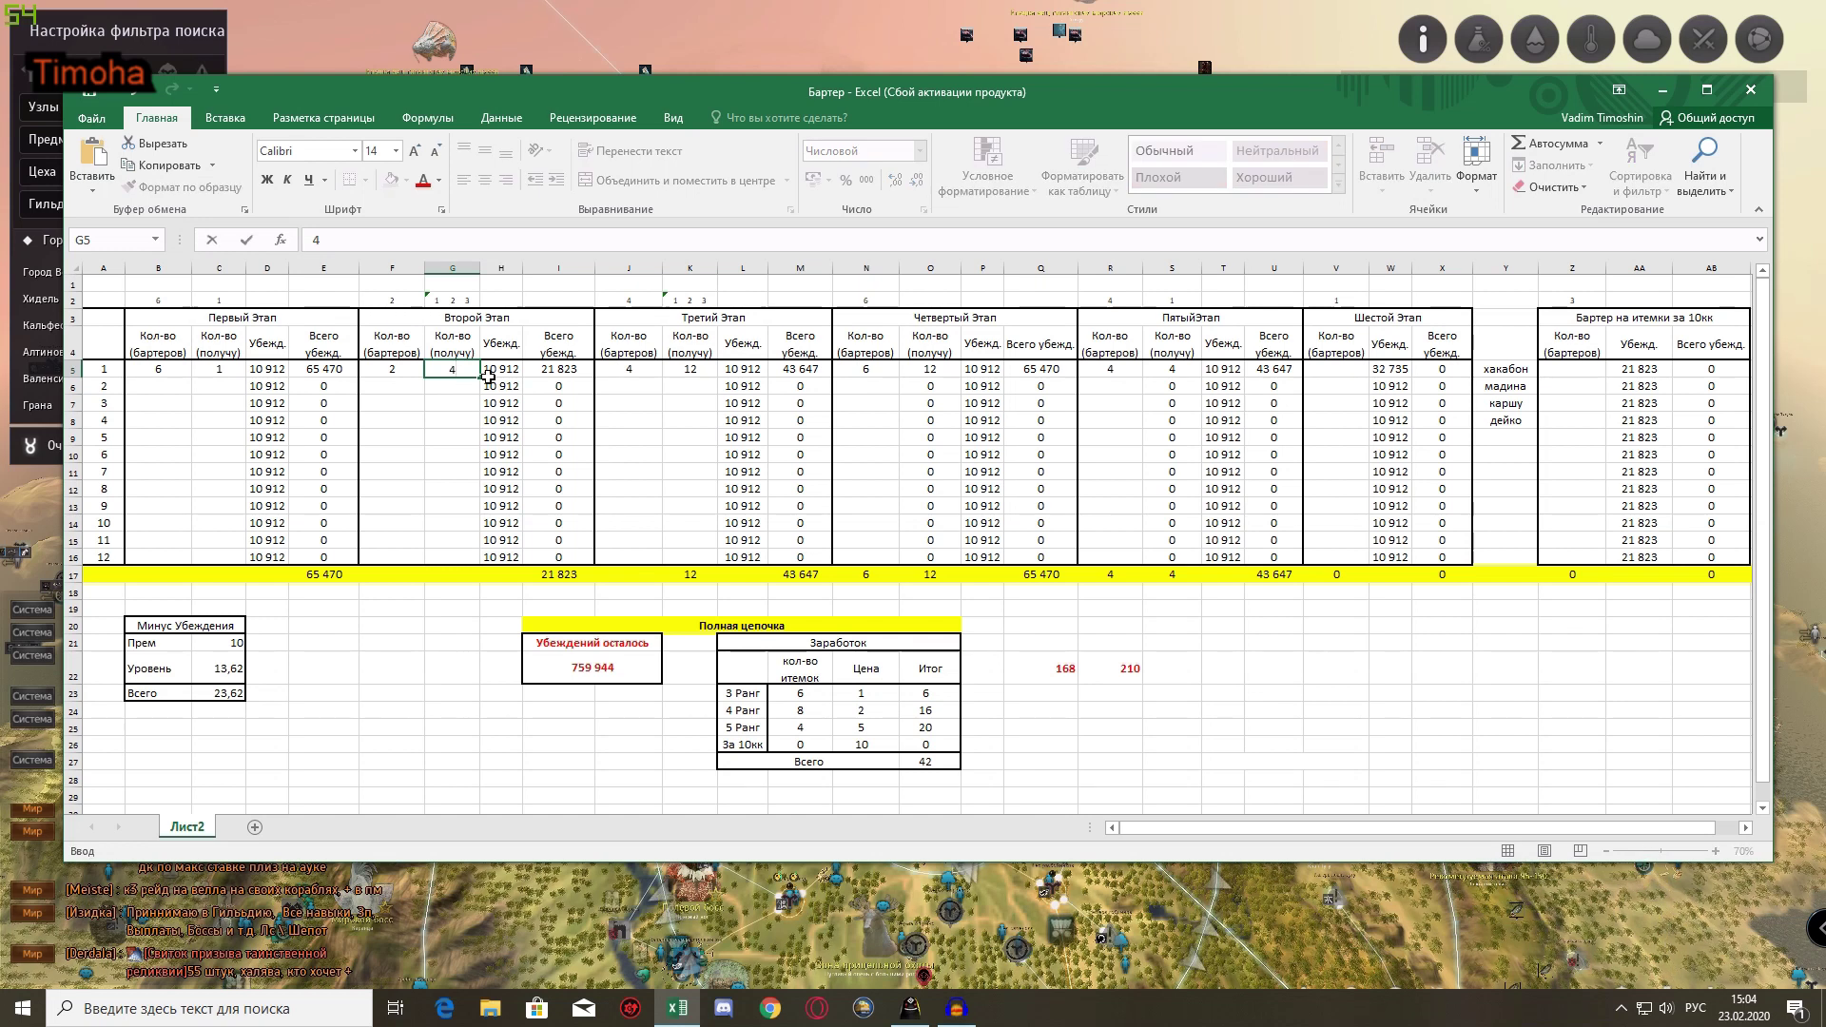
left_click(708, 375)
type("8")
key("Return")
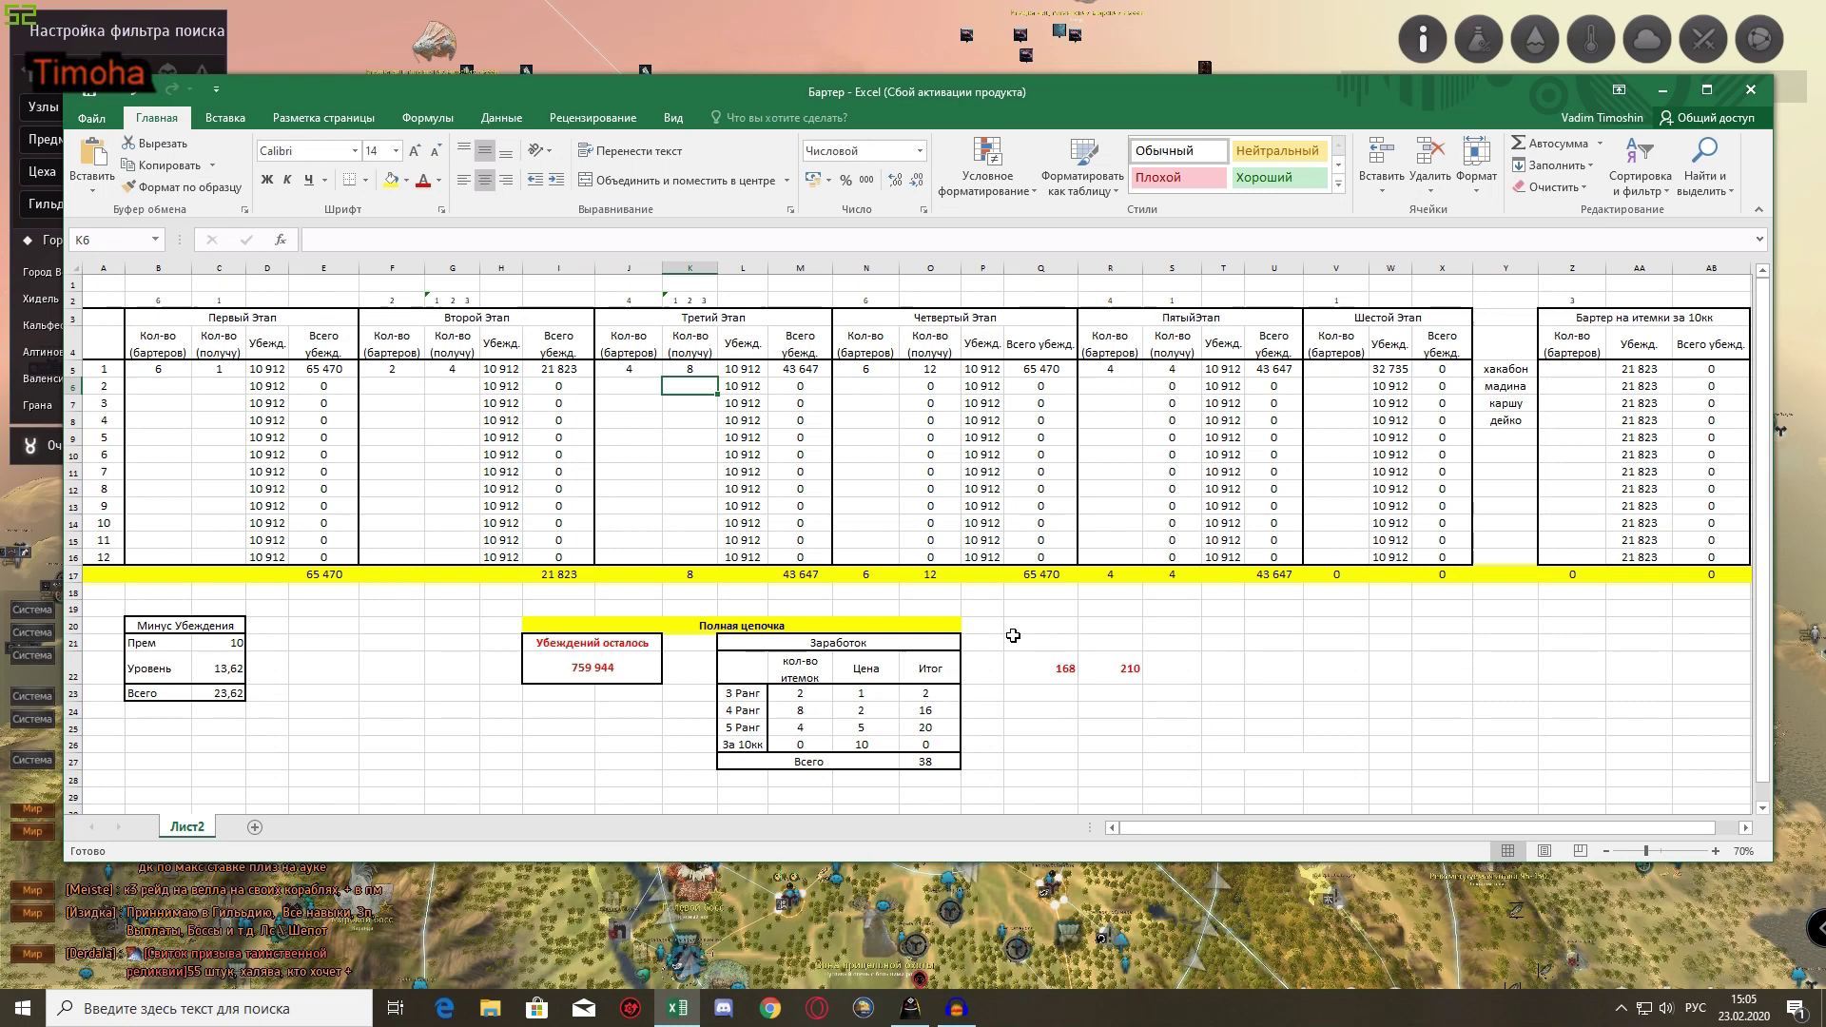
Step: Enter 152 in Q23, below the 168 noted beside the earnings table
left_click(1046, 668)
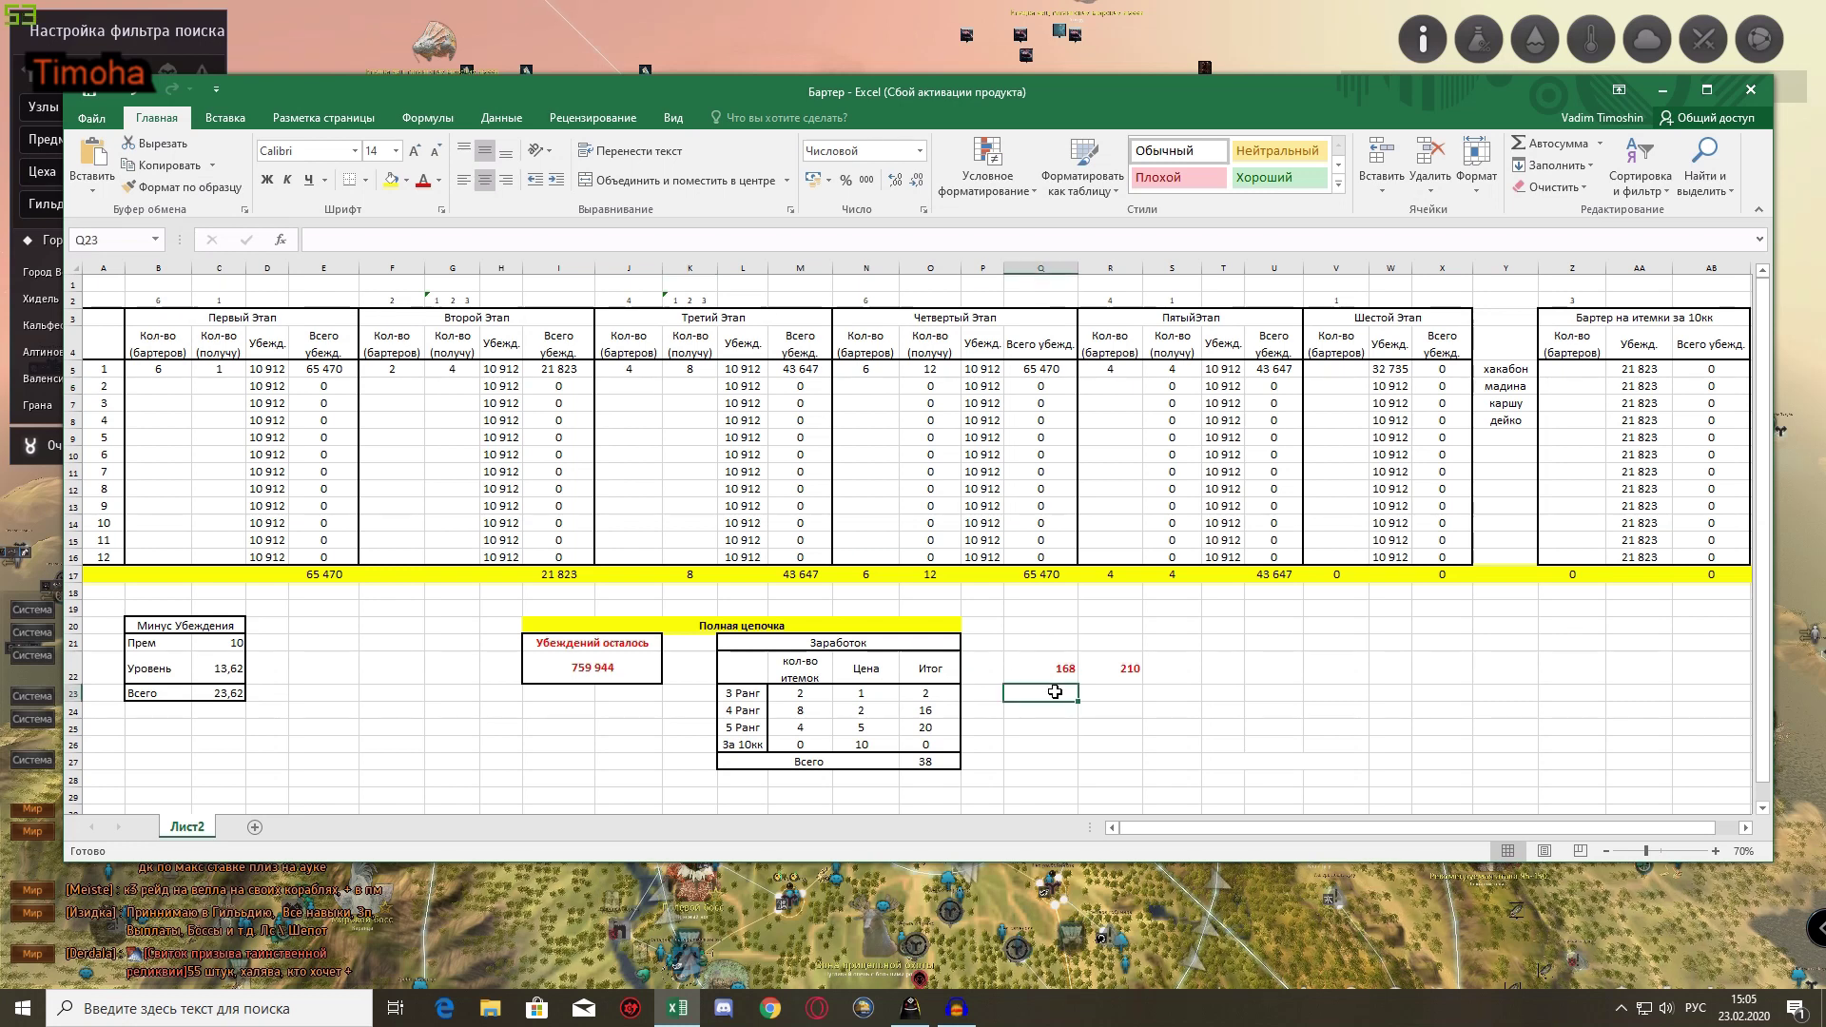
left_click(1052, 693)
type("152")
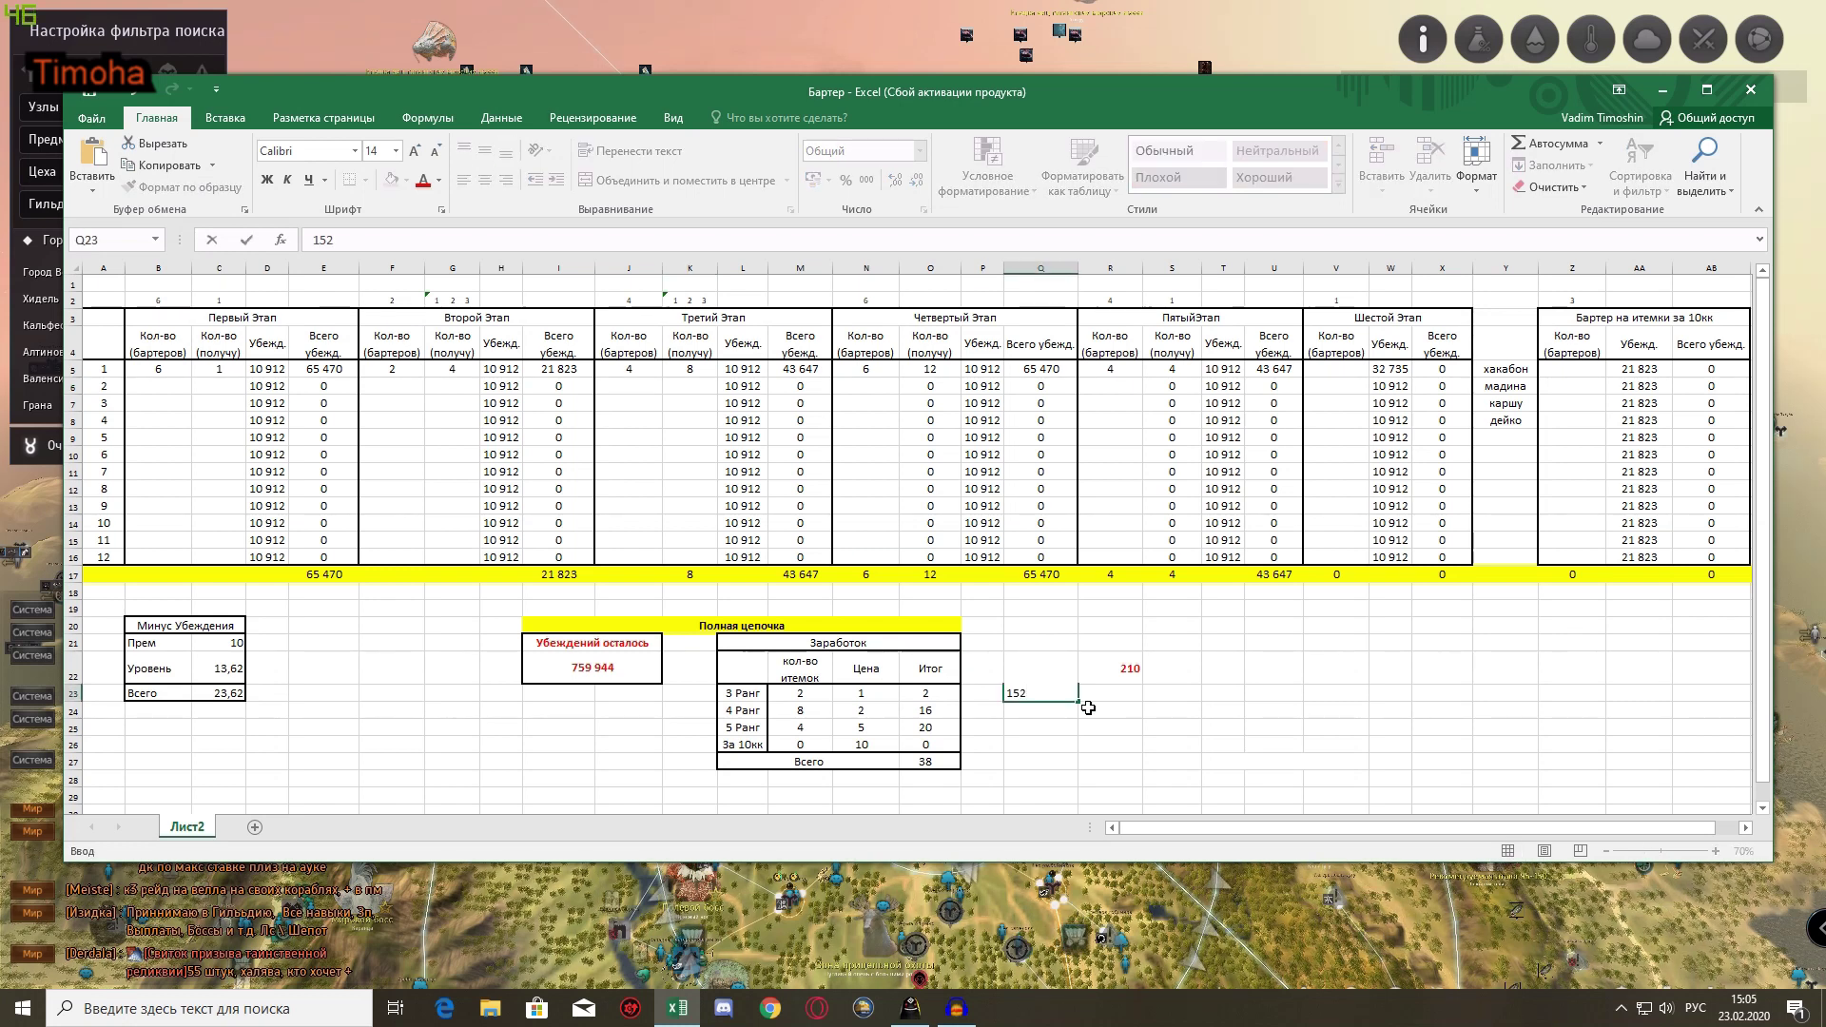
key("Return")
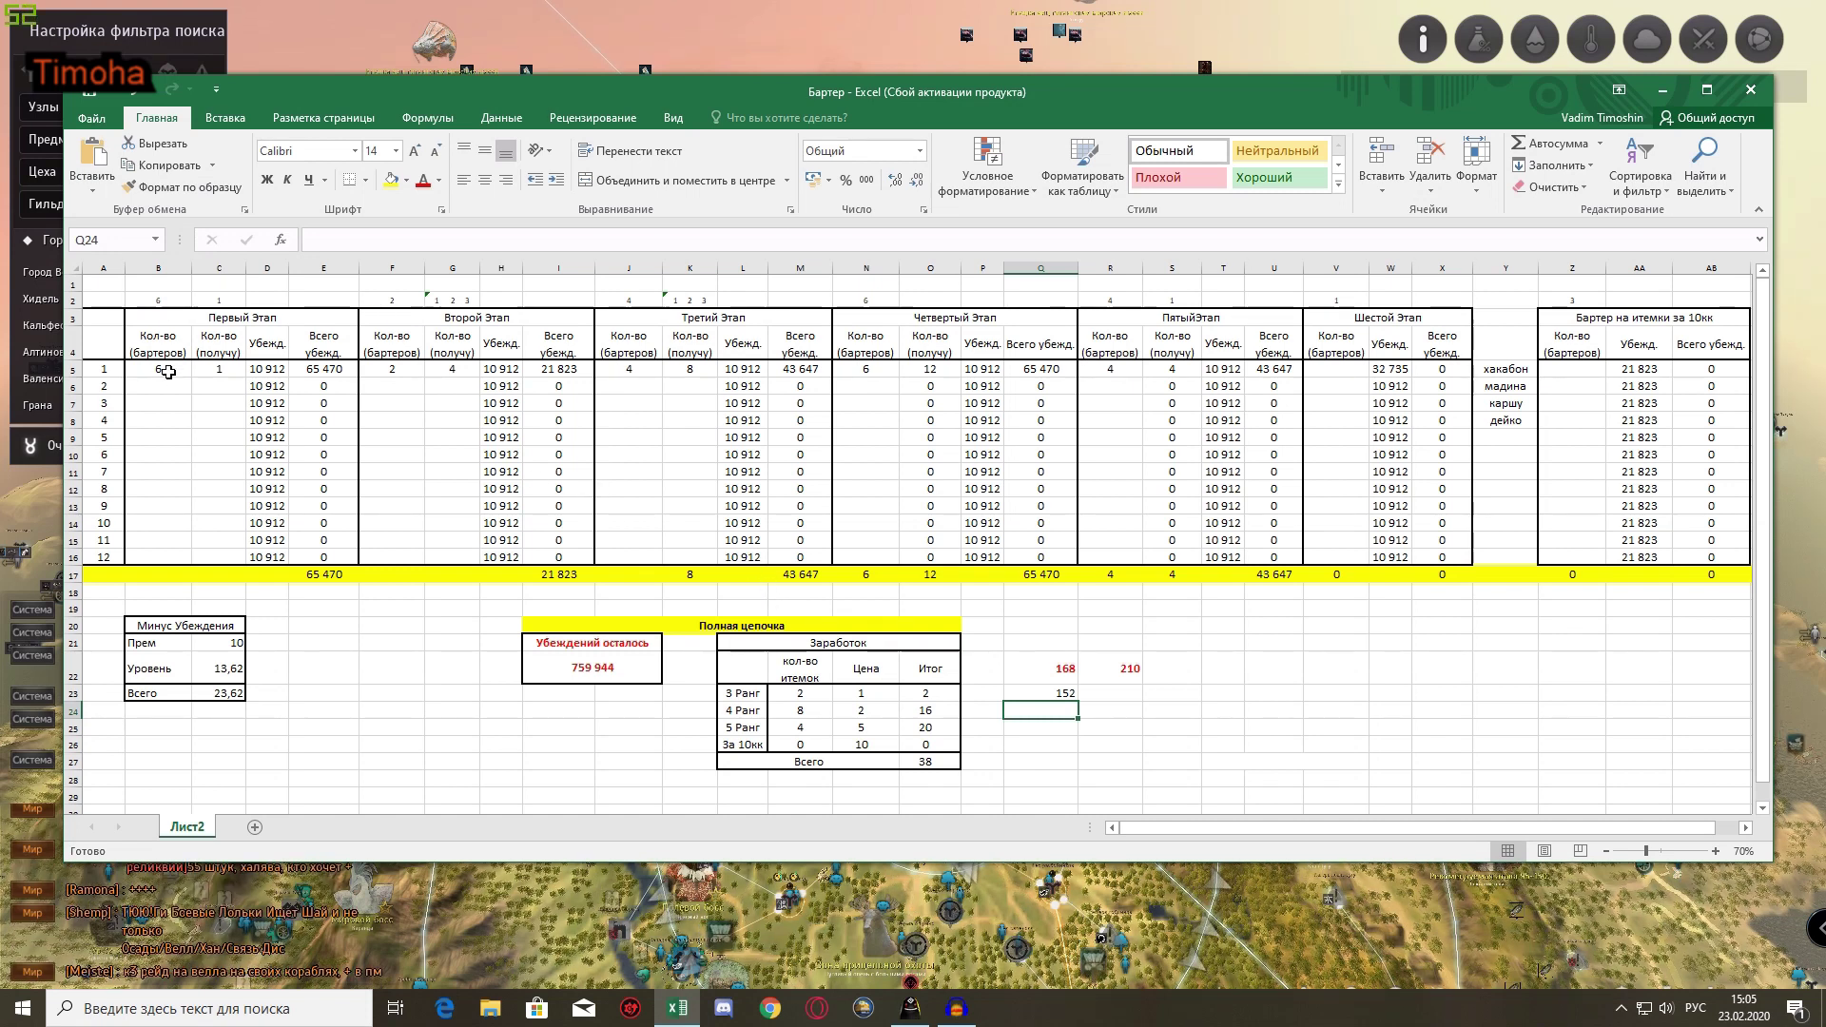
Step: Clear the barter and received quantities in row 1 for Первый Этап, Второй Этап and Третий Этап
left_click_drag(165, 373, 219, 369)
key("Delete")
left_click(385, 369)
key("Delete")
left_click(460, 373)
key("Delete")
left_click(633, 371)
key("Delete")
left_click(688, 372)
key("Delete")
Step: Set the number of barters to 6 in rows 2 to 8 of Четвертый Этап (N6:N12)
left_click(865, 371)
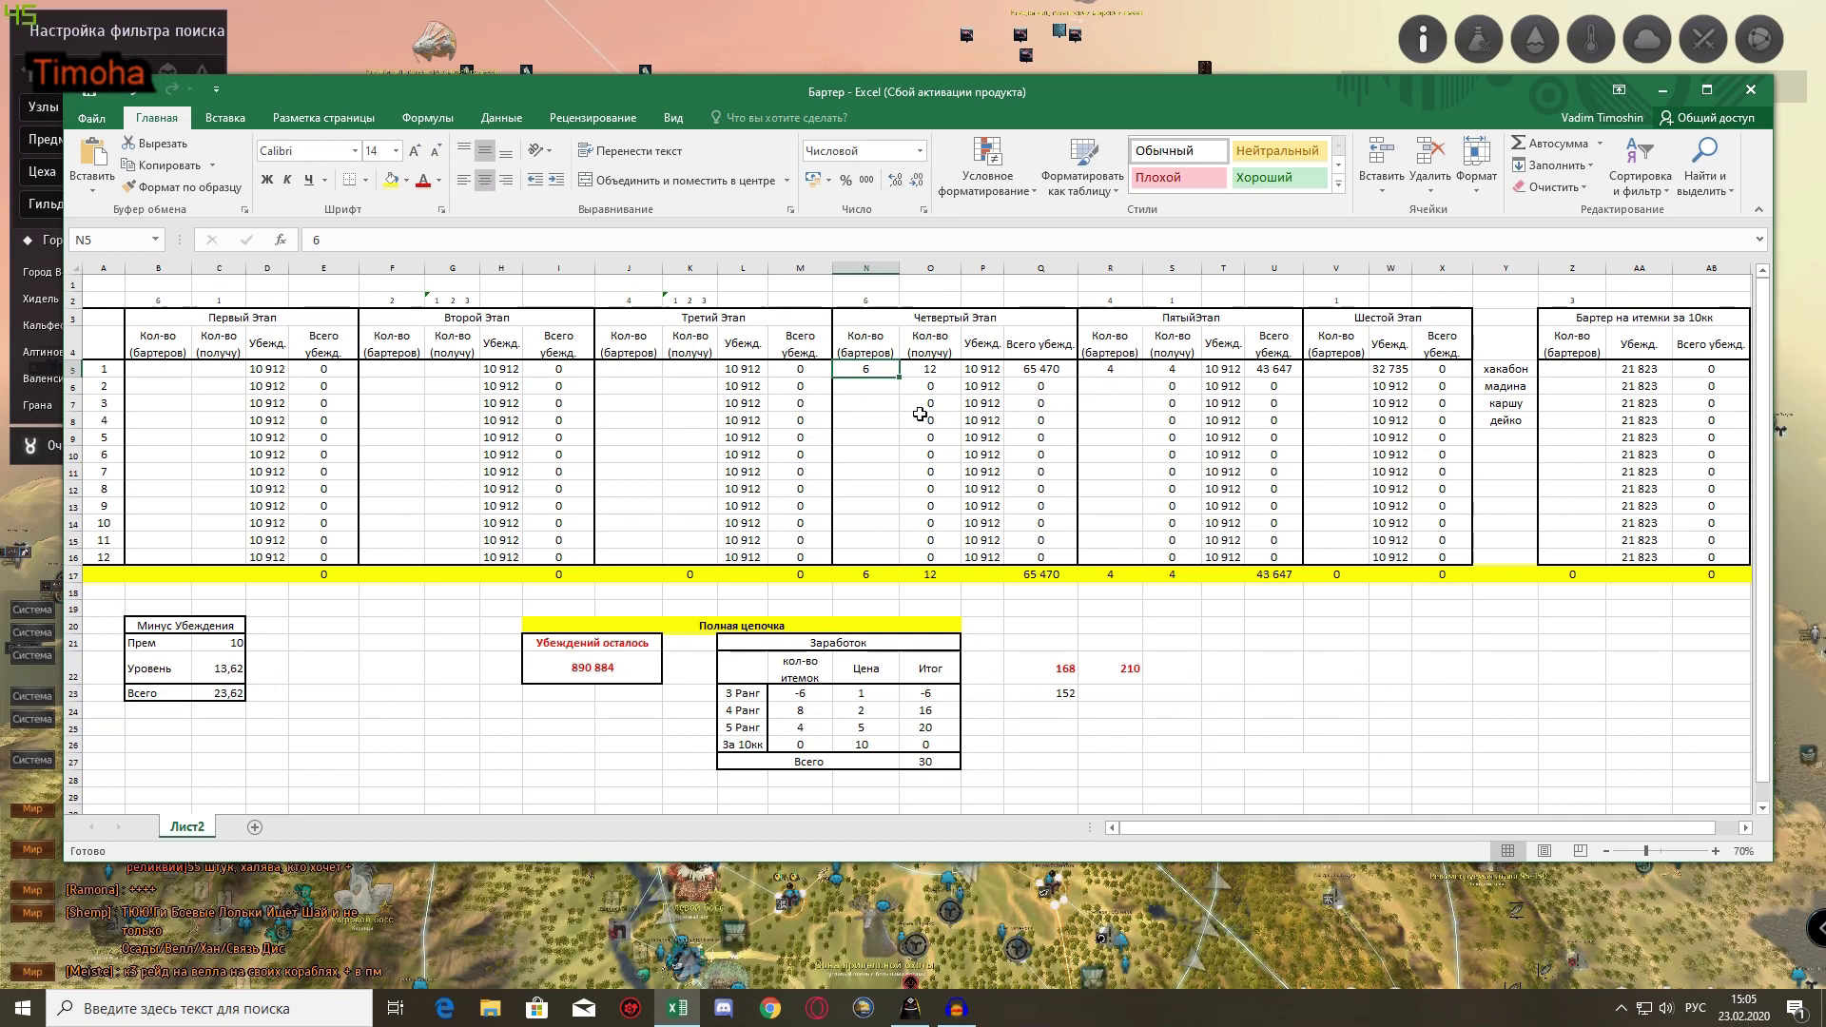
left_click(874, 388)
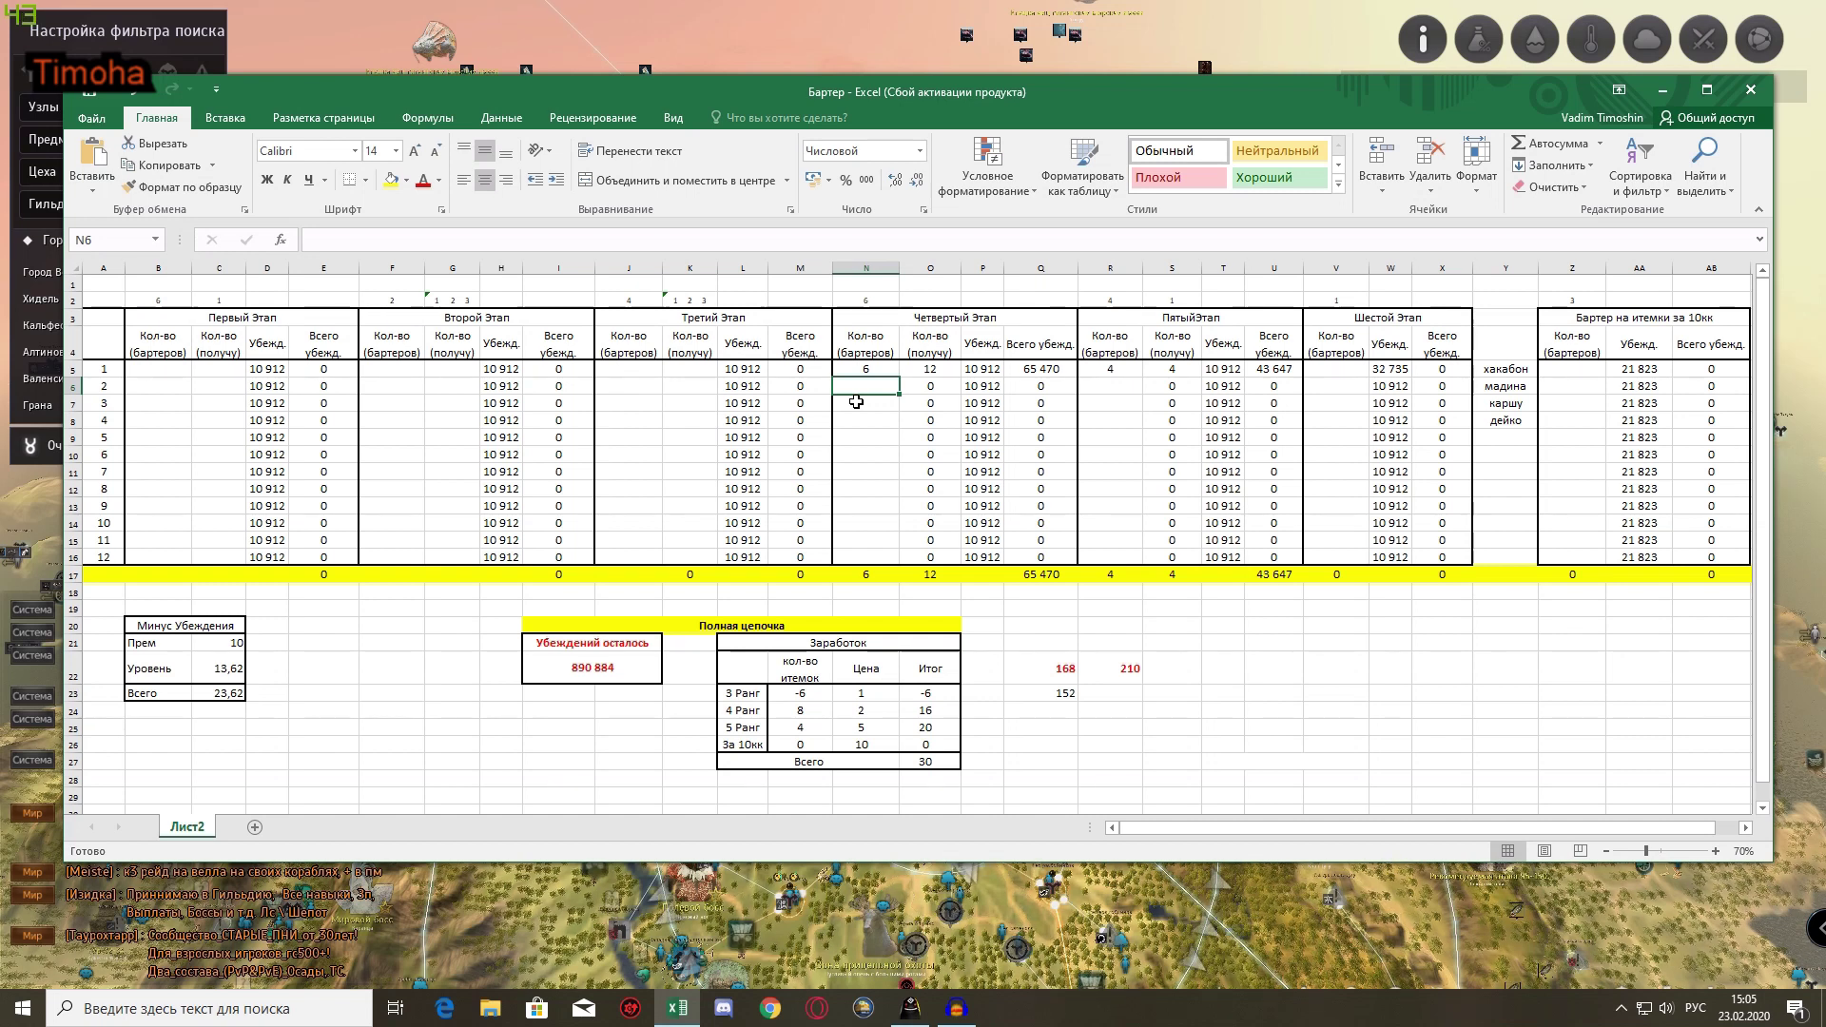
type("6")
key("Return")
type("6")
key("Return")
type("6")
key("Return")
type("6")
key("Return")
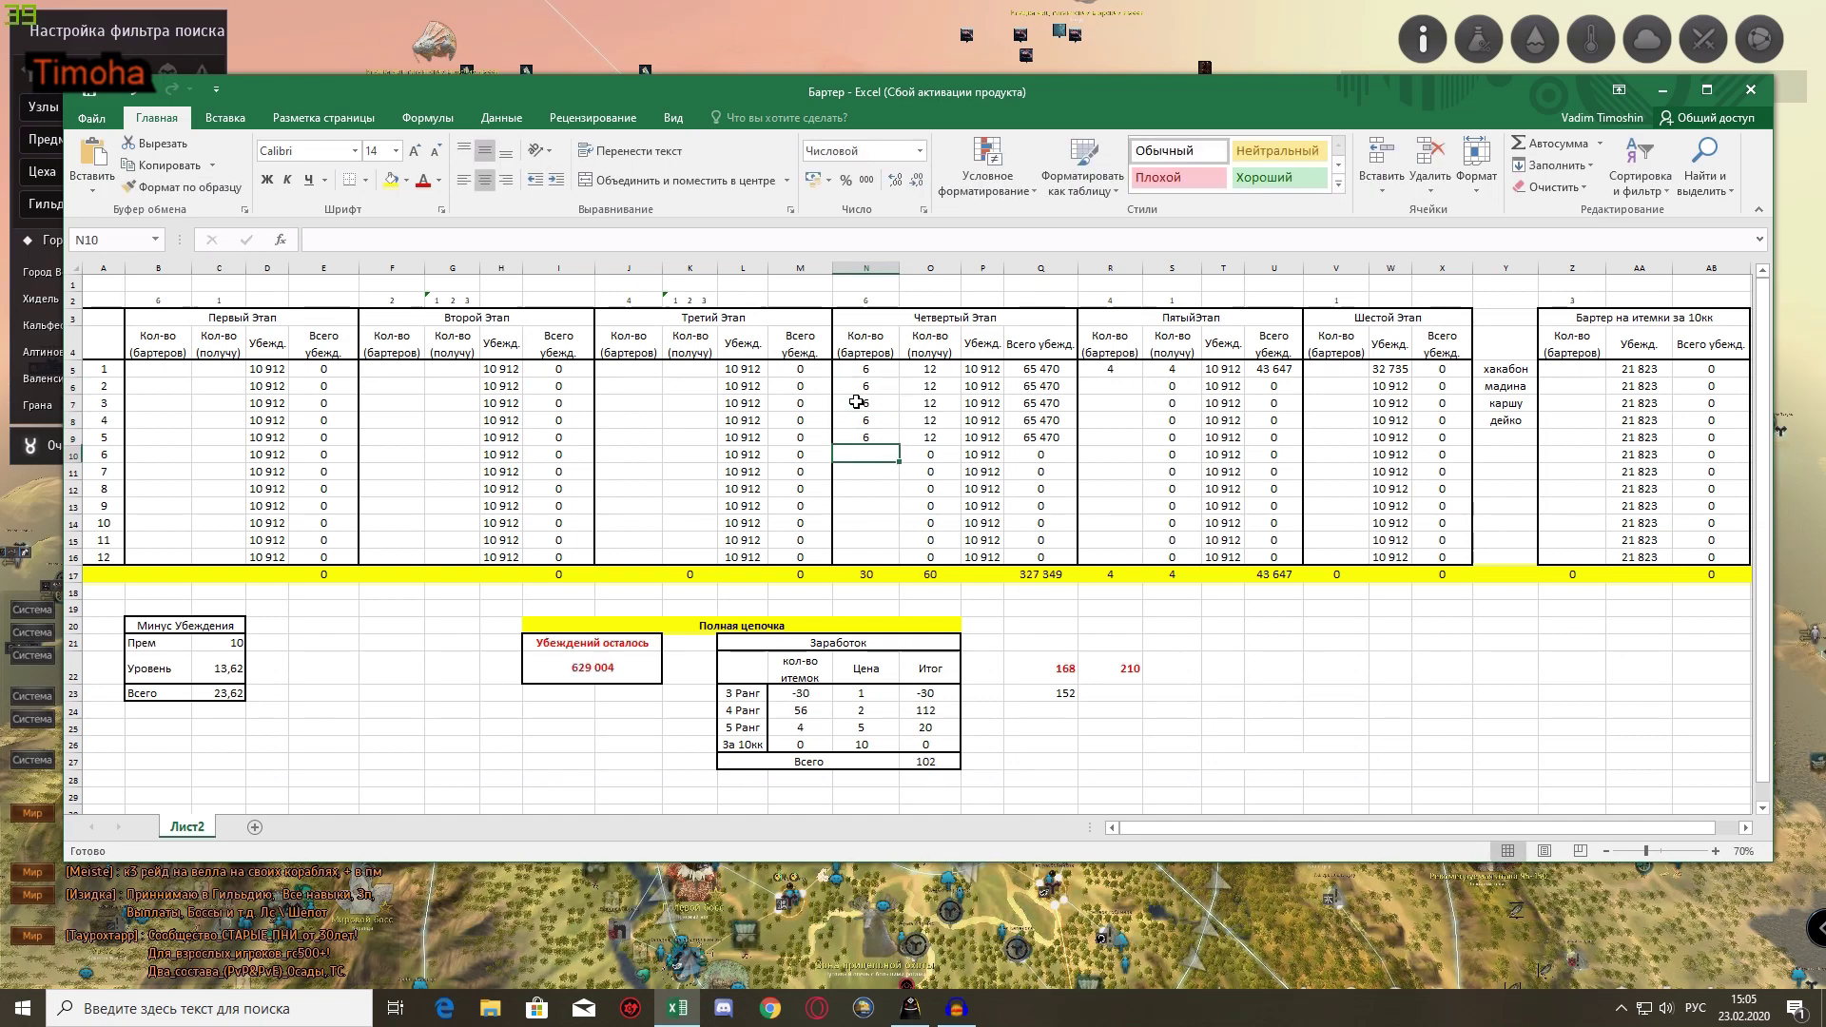
type("6")
key("Return")
type("6")
key("Return")
key("6")
Step: Set the number of barters to 4 in rows 2 to 8 of Пятый Этап (R6:R12)
key("Tab")
key("Right")
key("Right")
key("Right")
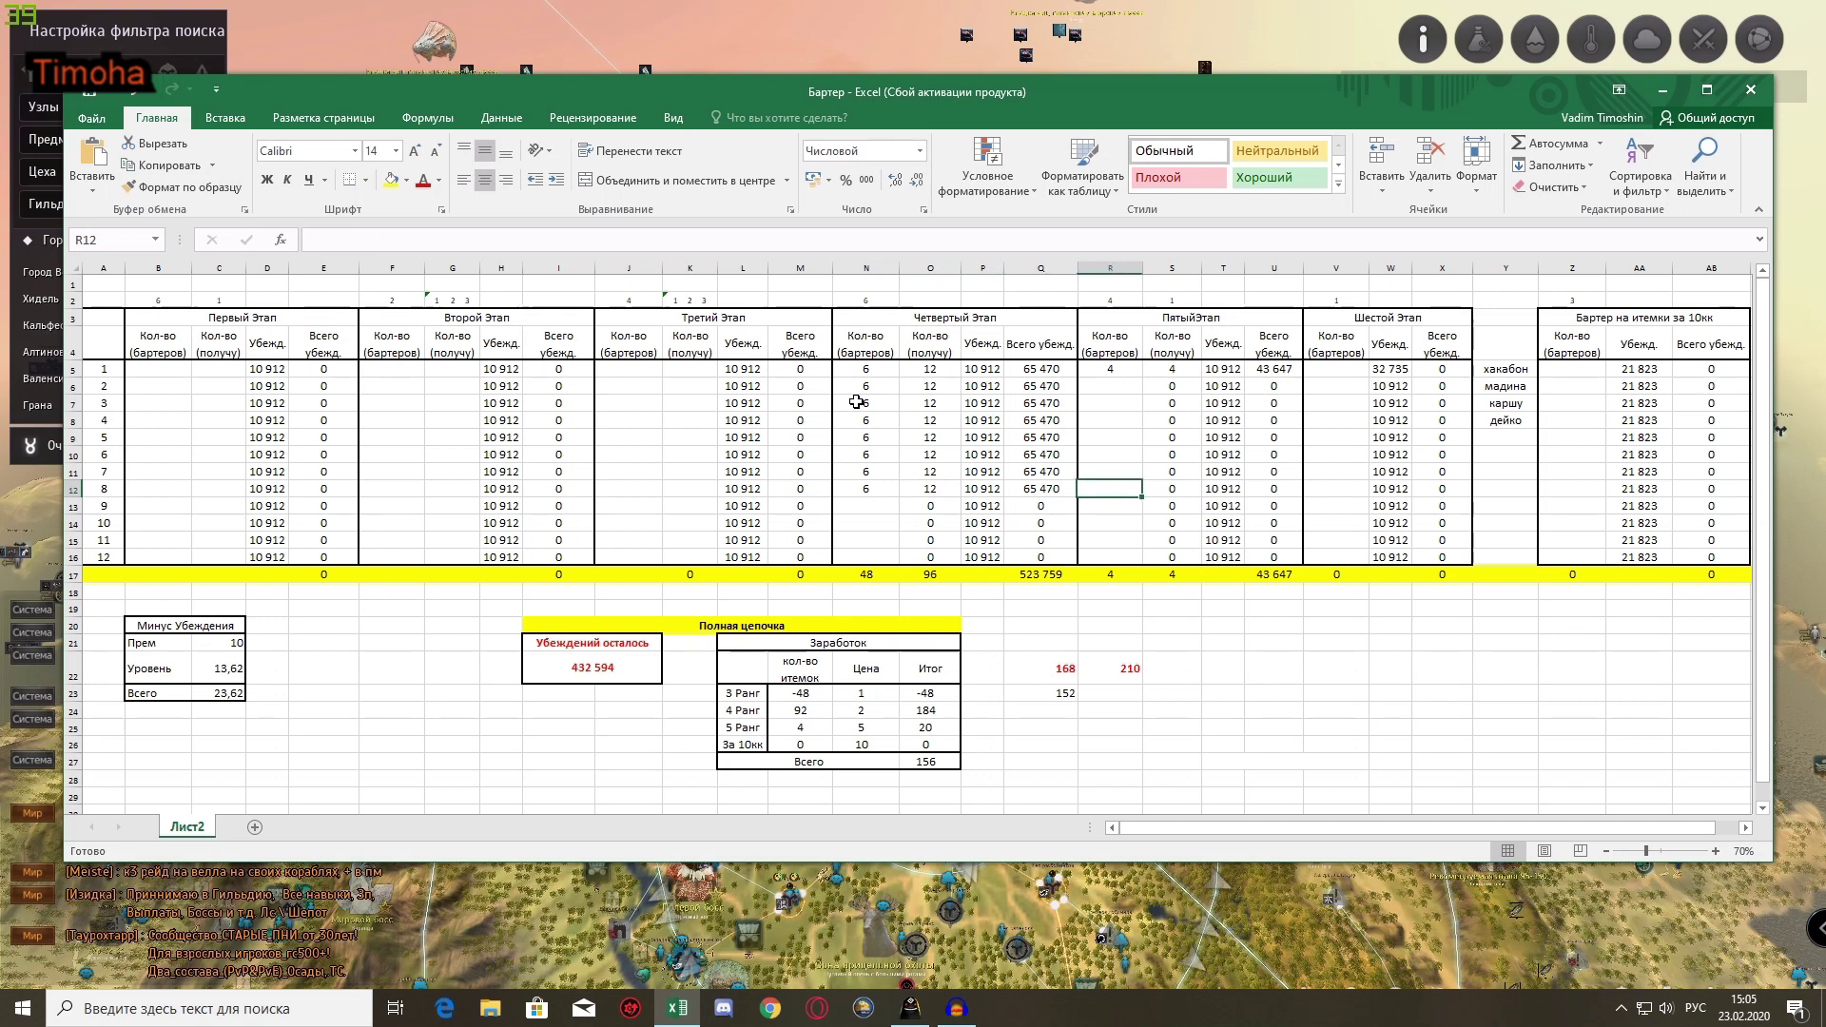
key("4")
key("Up")
key("4")
key("Up")
key("4")
key("Up")
key("4")
key("Up")
type("4")
key("Up")
type("4")
key("Up")
type("4")
key("Return")
left_click(1296, 672)
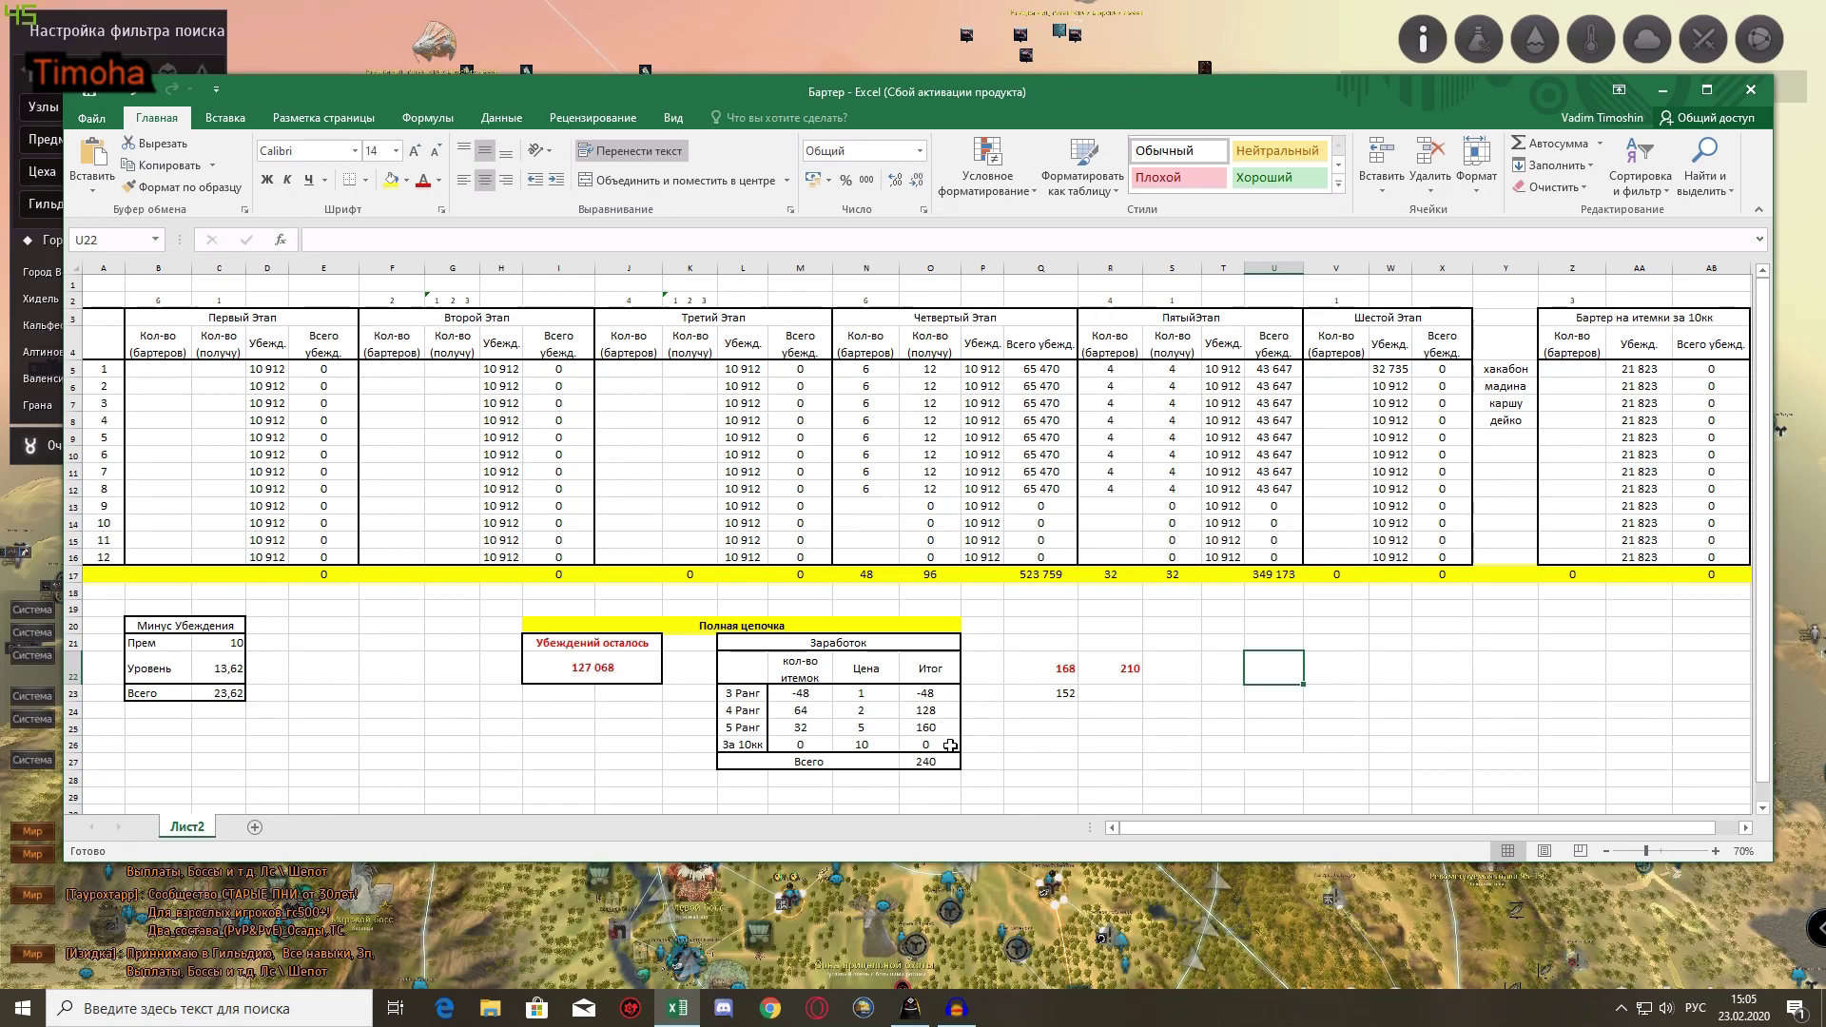
Step: Check the total and the 3 Ранг result in the Заработок table, and enter 228 in Q25
left_click(932, 766)
left_click(932, 695)
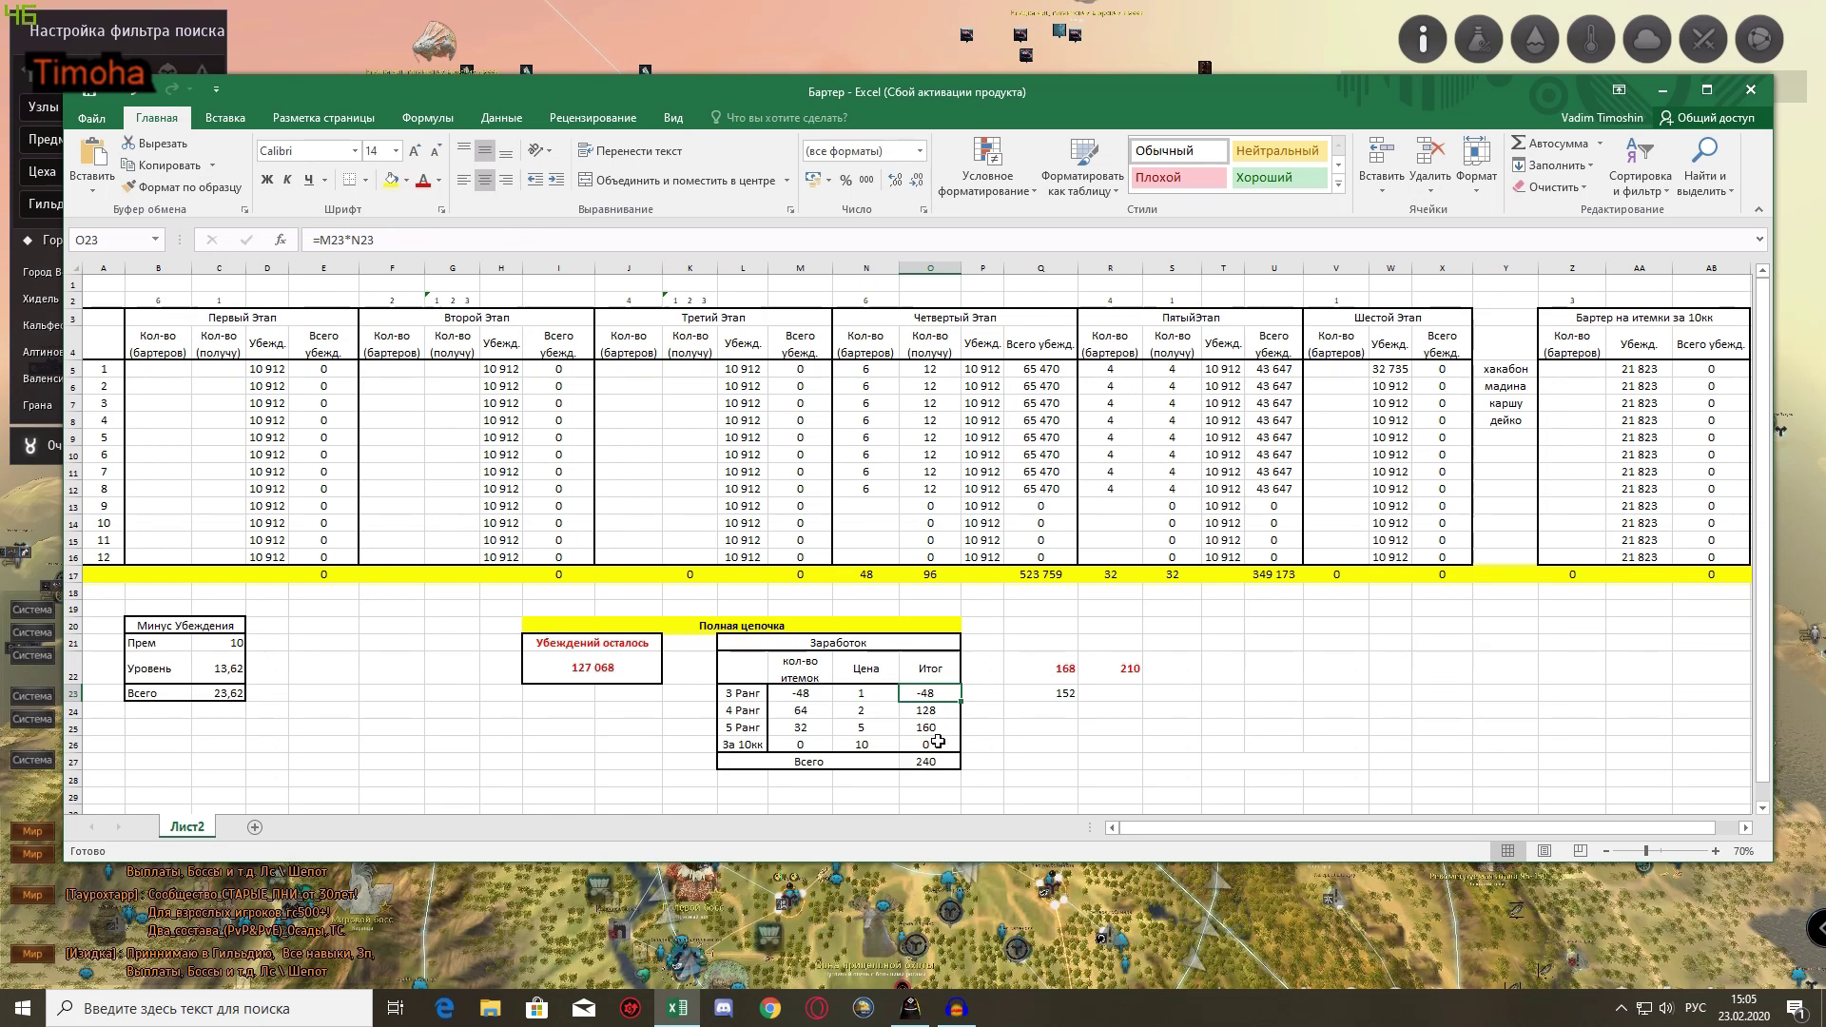
left_click(1059, 732)
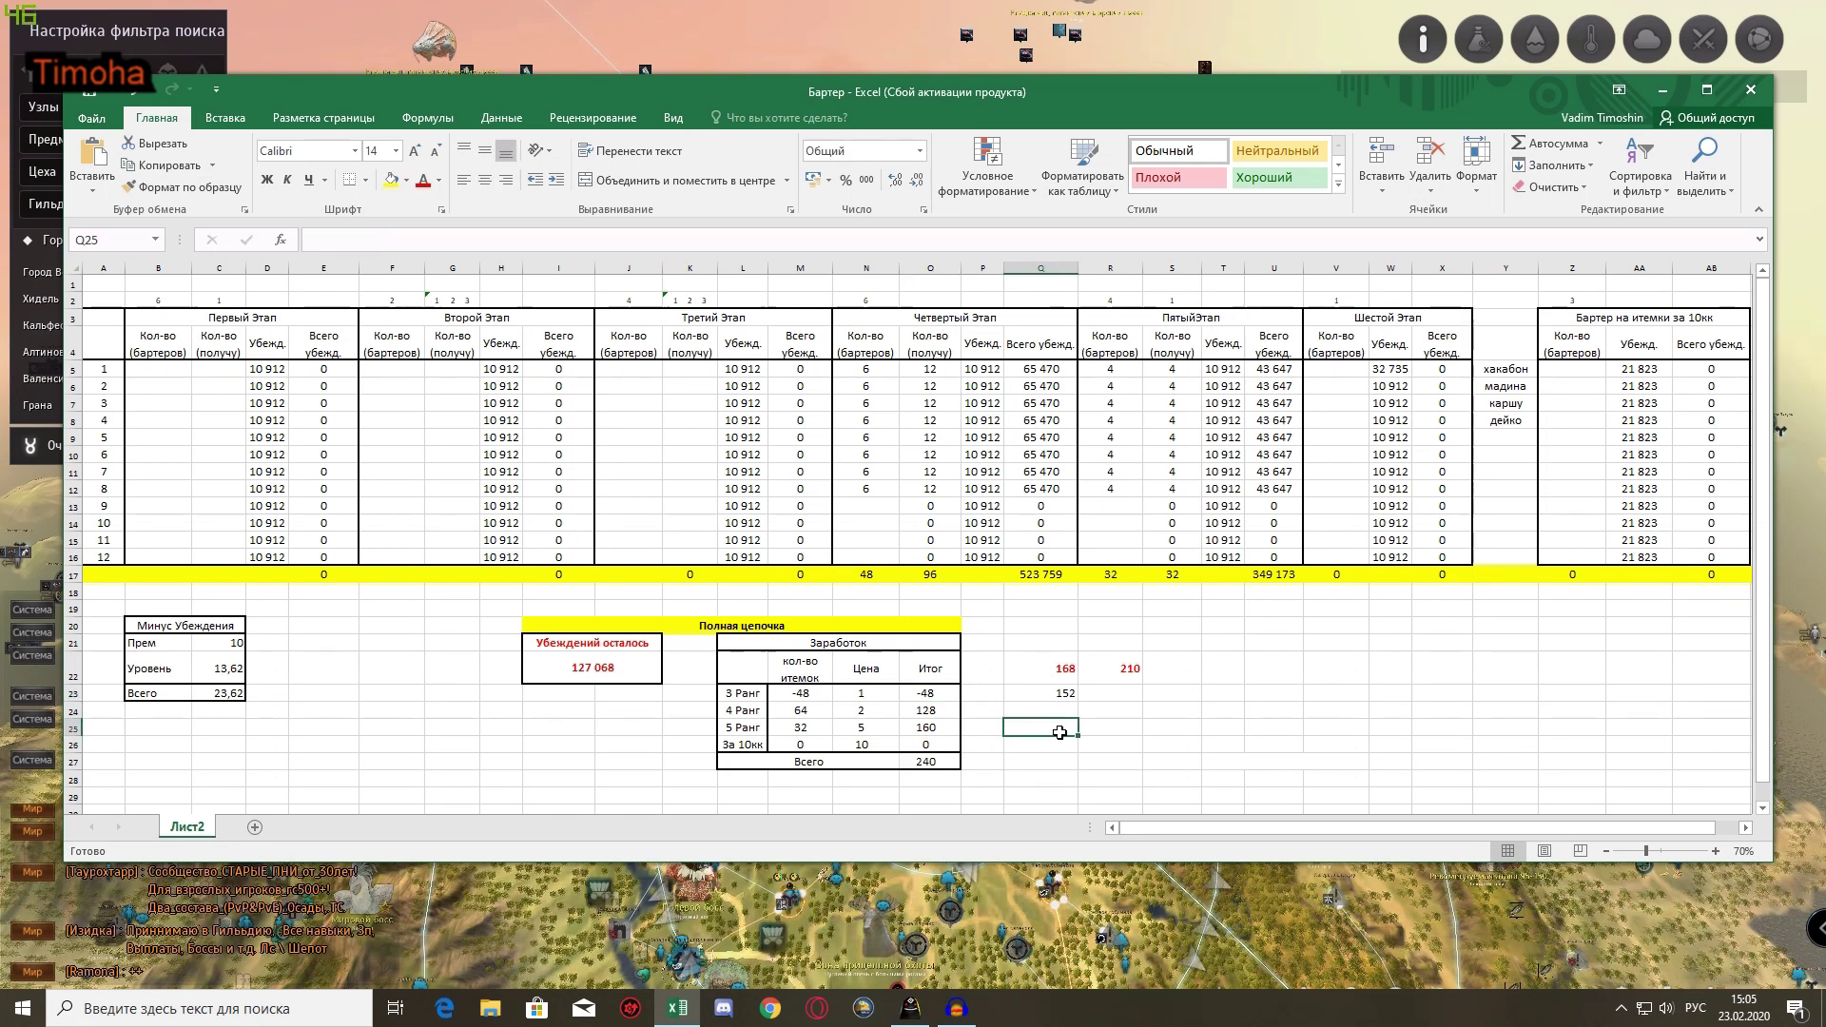
type("128")
key("Return")
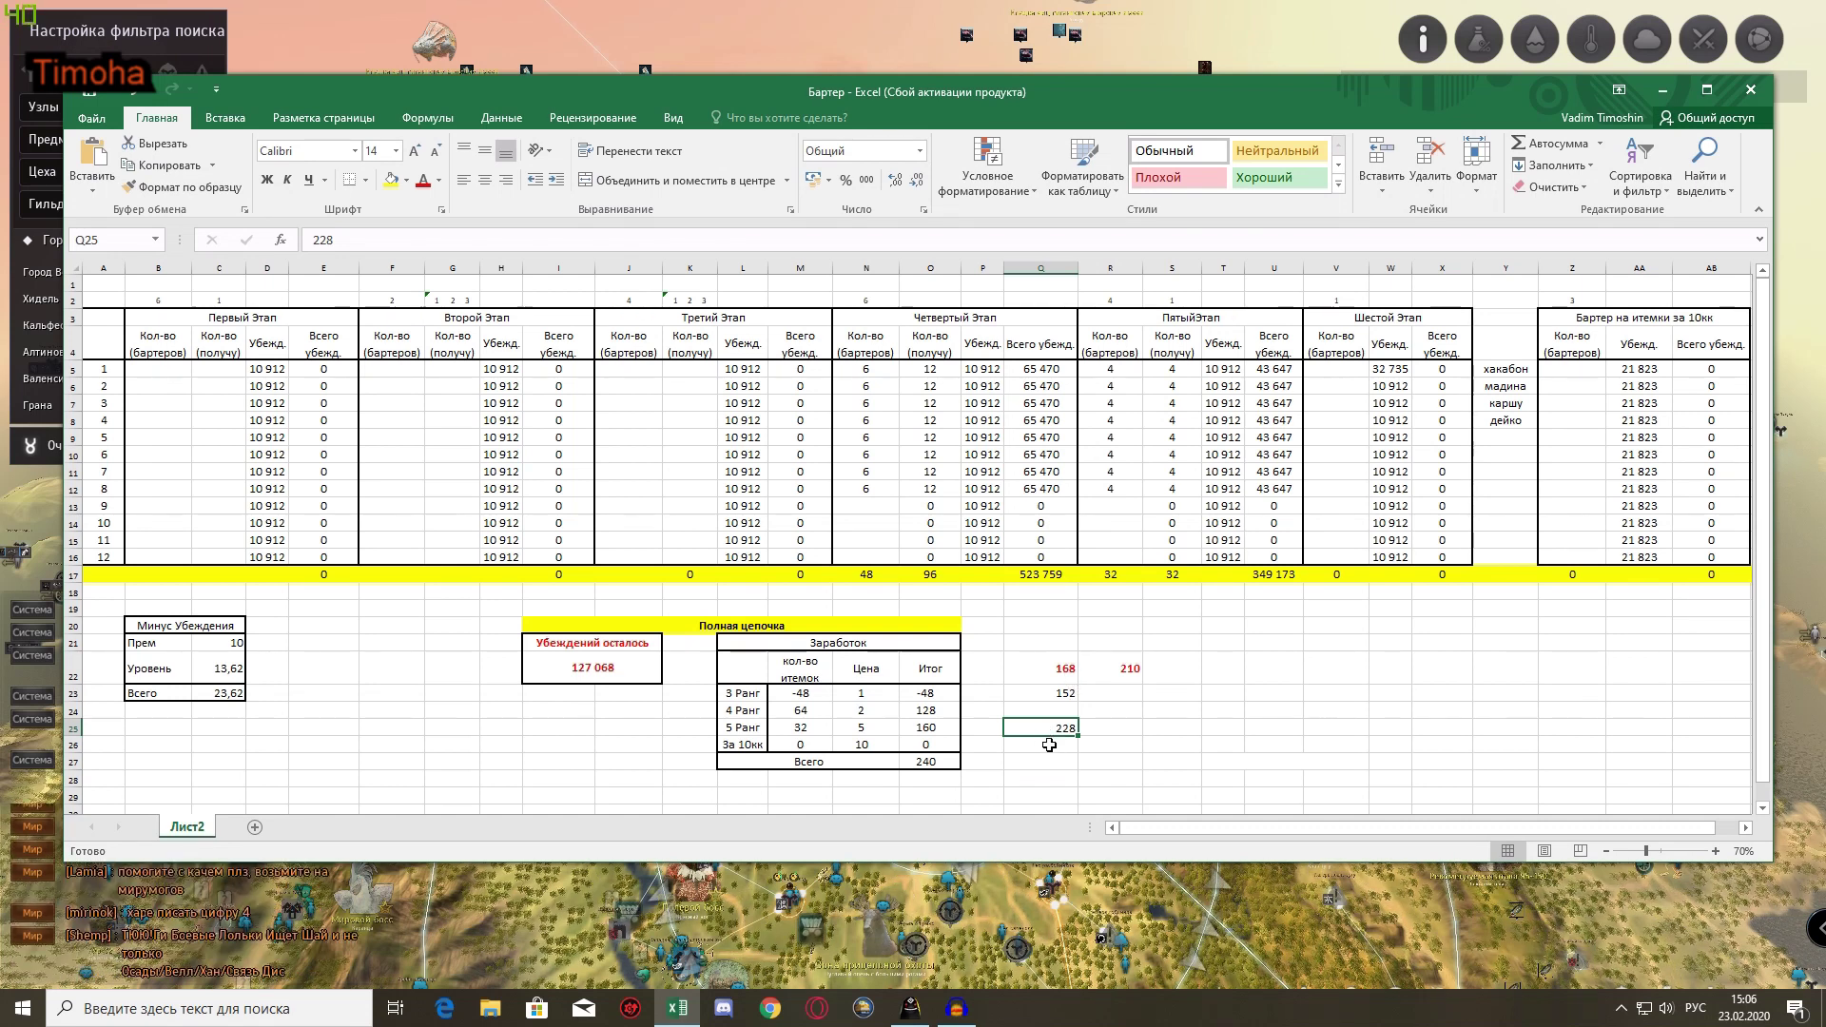
Step: Check the remaining persuasion and set the barters for 10кк items to 3 in rows 1 and 2 (Z5:Z6)
left_click(608, 673)
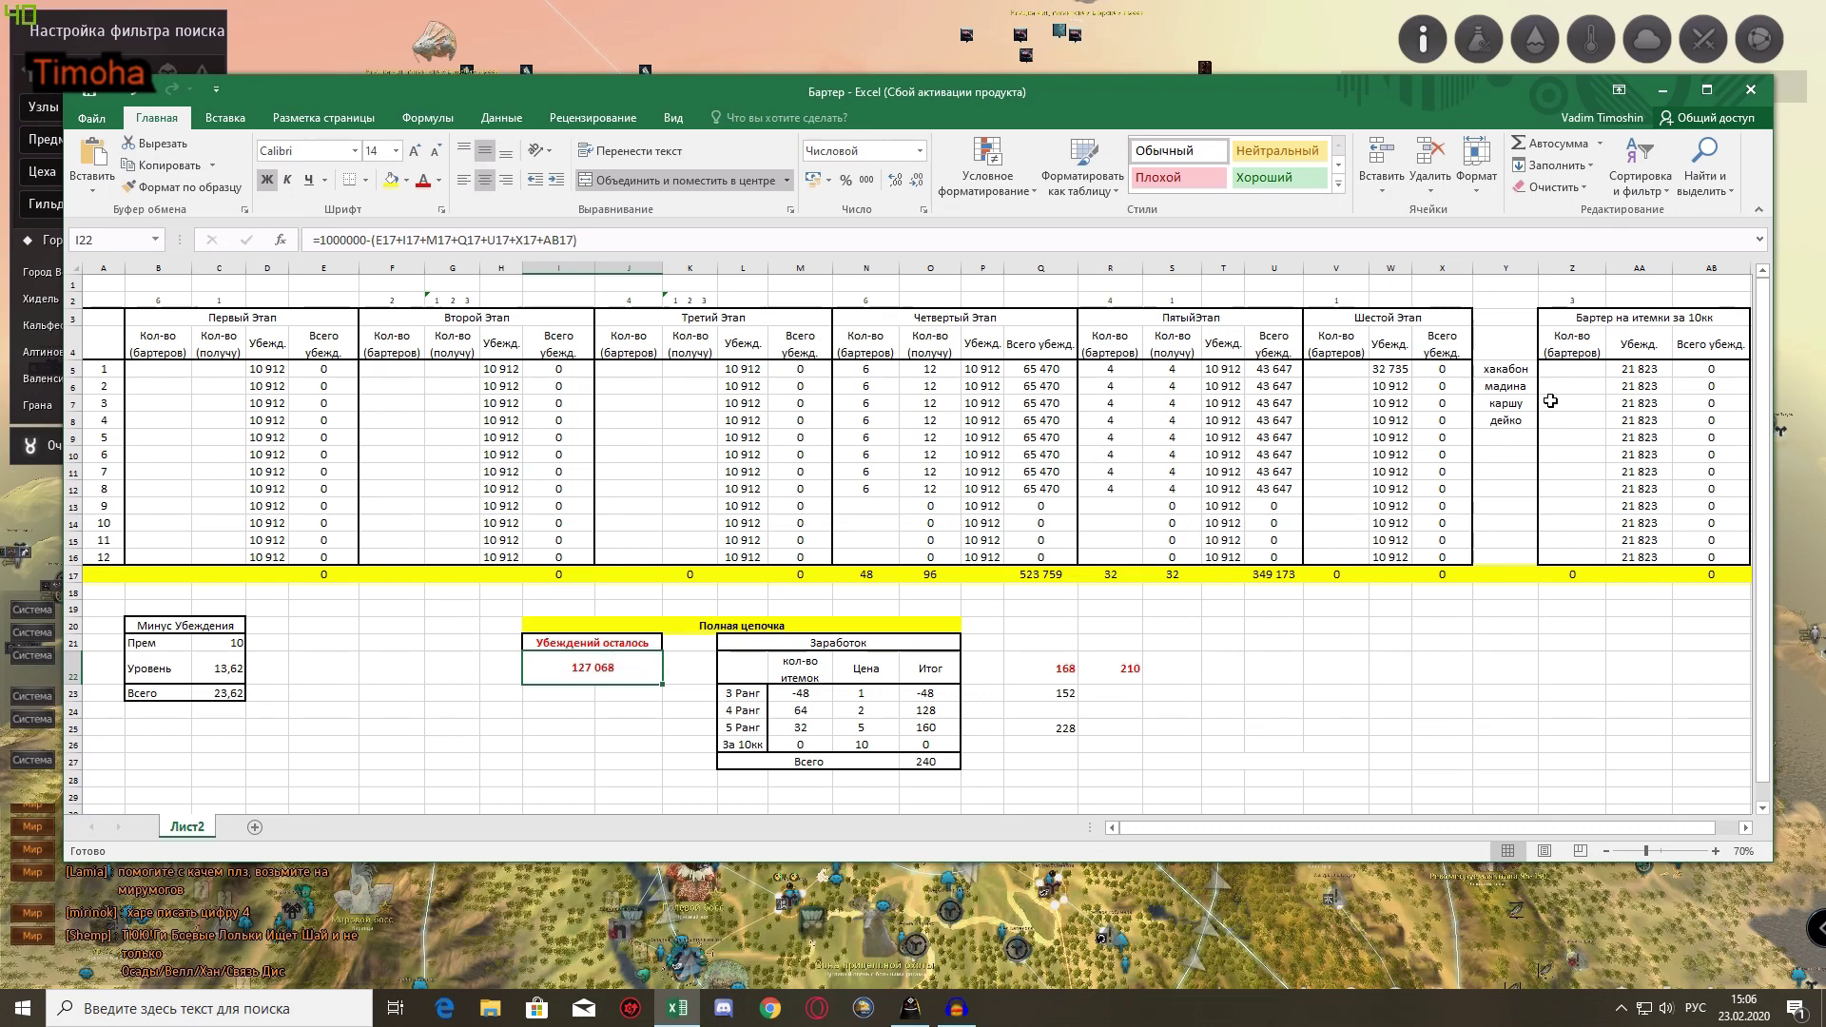
left_click(1571, 369)
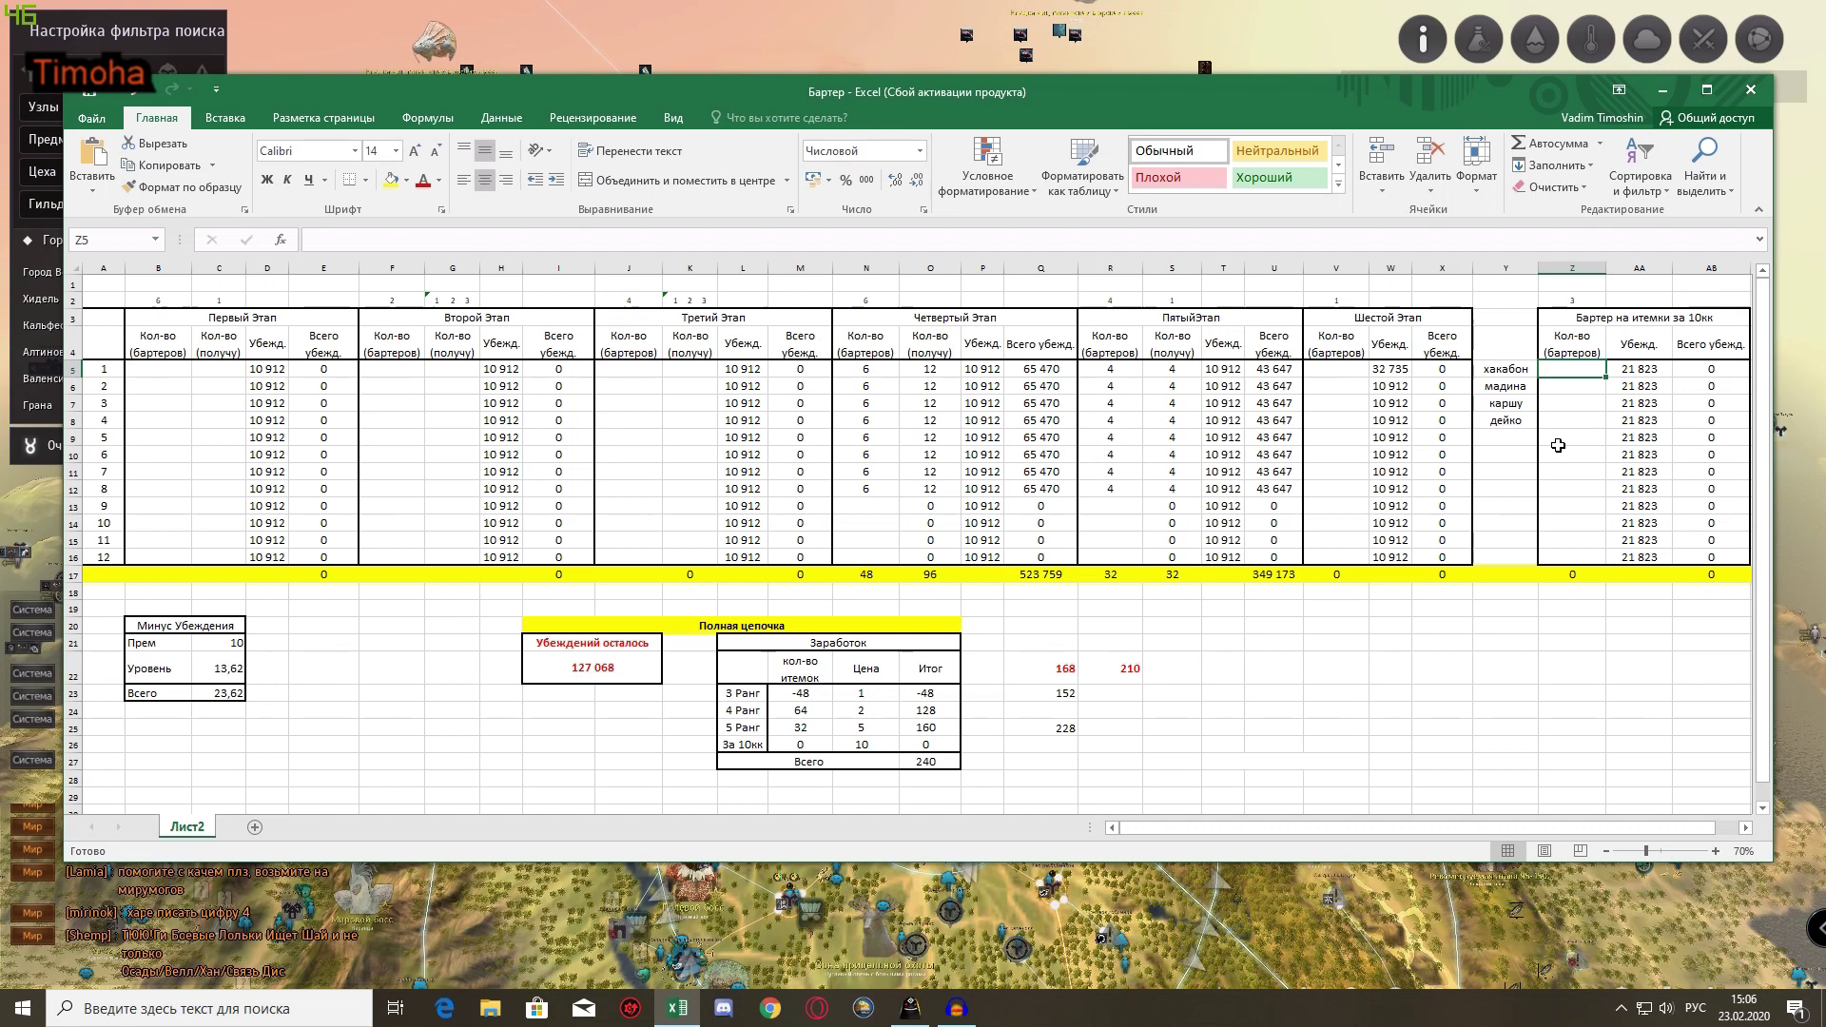
type("3")
key("Return")
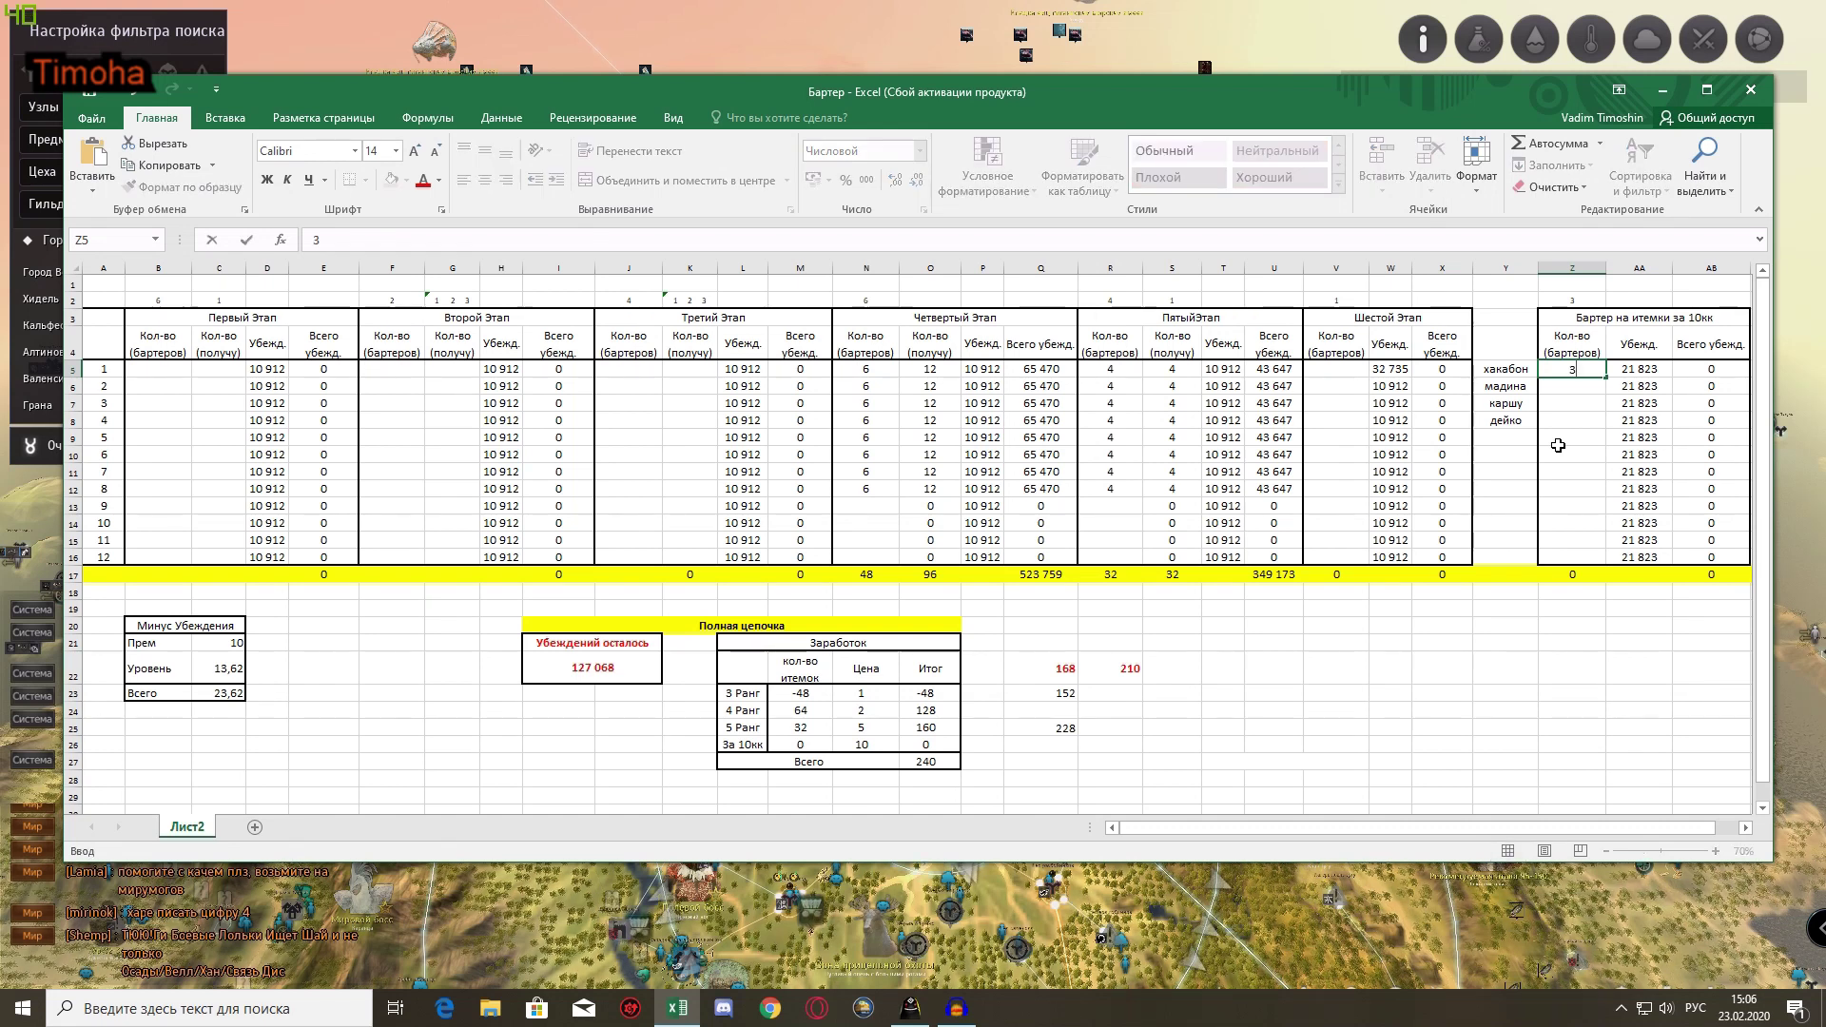
type("3")
key("Return")
key("Return")
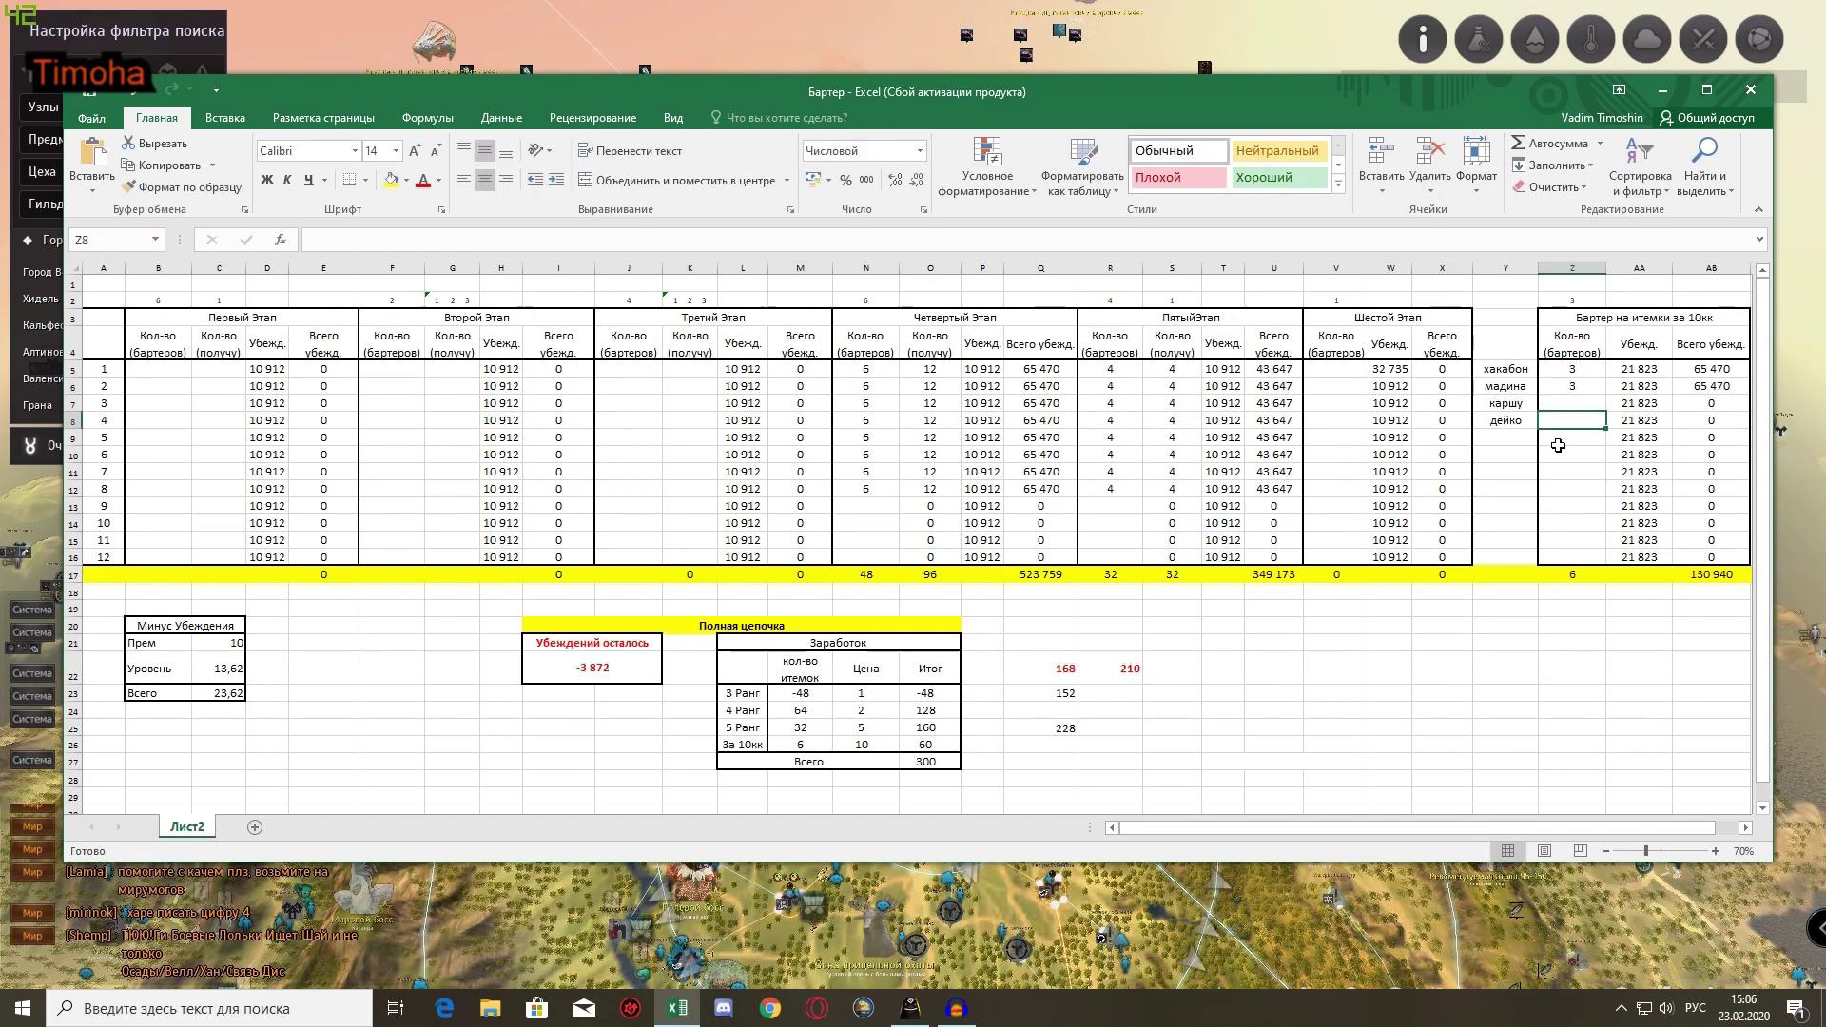
Step: Change the number of barters for 10кк items in row 2 (Z6) to 2
key("Up")
key("Up")
type("2")
key("Return")
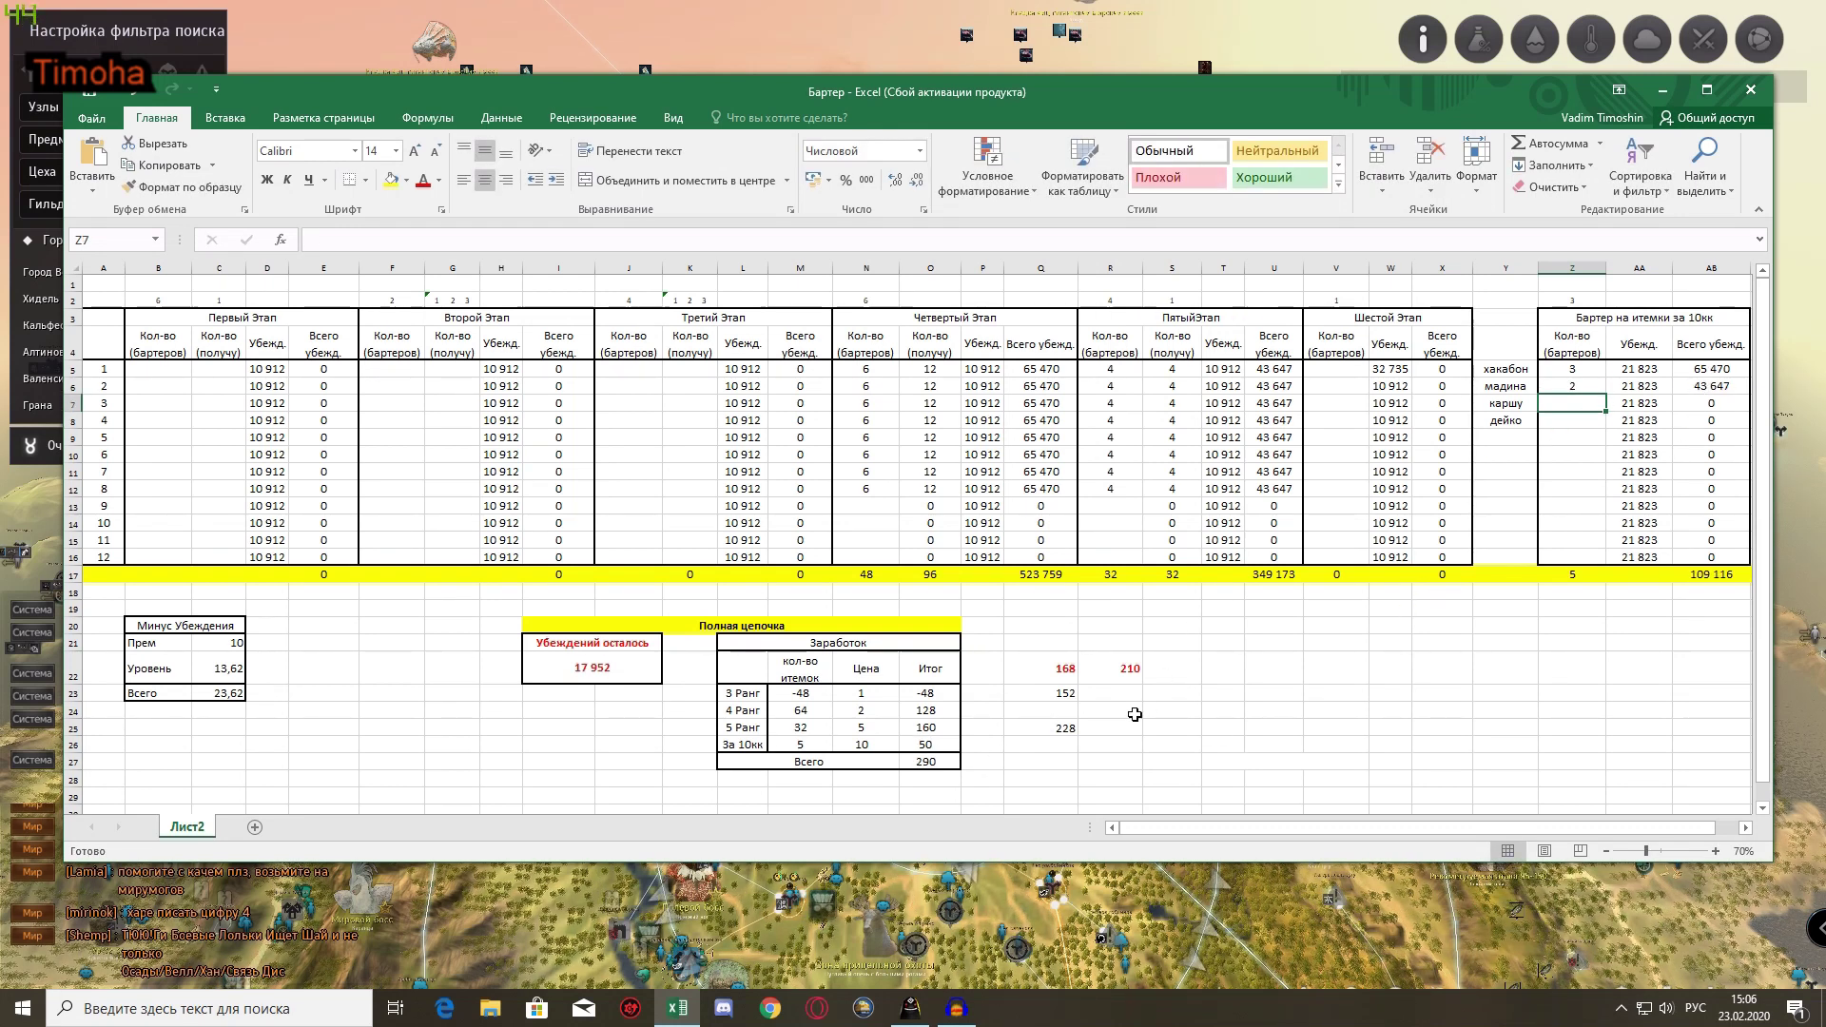
Step: Enter 278 in Q26, beside the За 10кк row of the earnings table
left_click(1060, 743)
type("278")
key("Return")
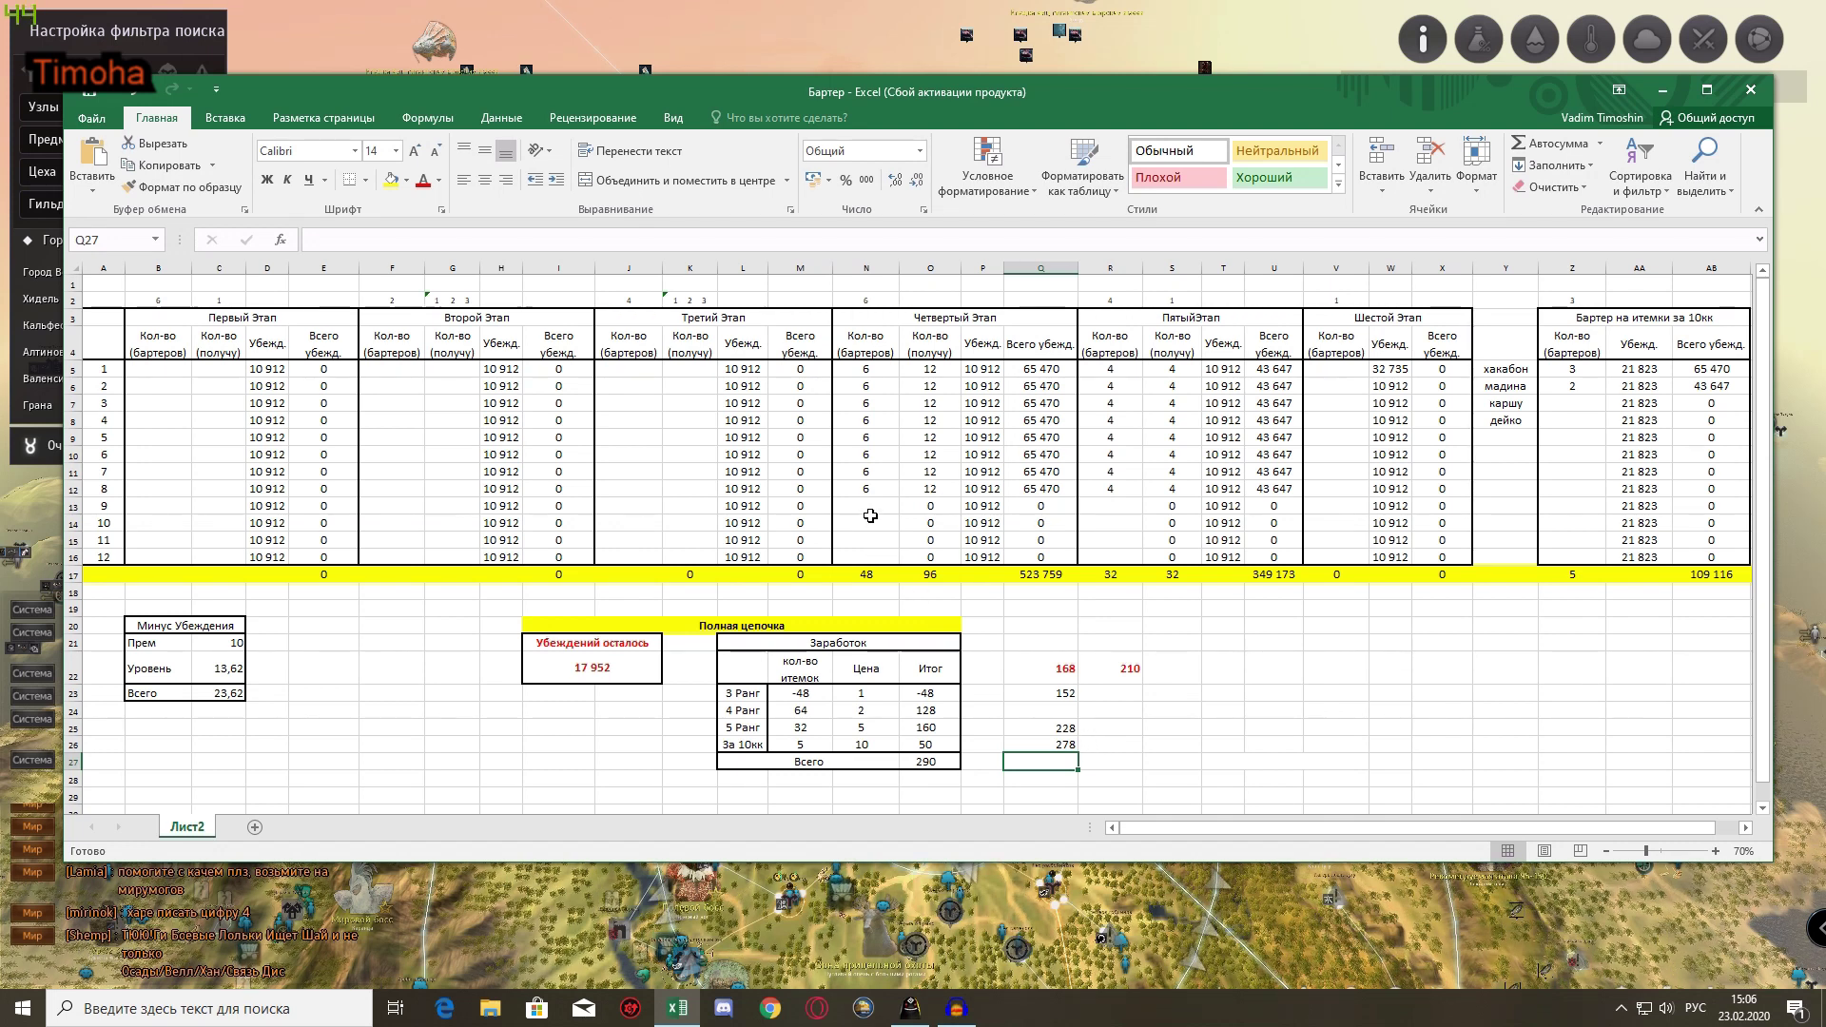
Step: Clear the Четвертый Этап barter counts (N5:N12) and set the Пятый Этап barters to 4 in rows 9 to 12 (R13:R16)
left_click_drag(865, 488, 868, 369)
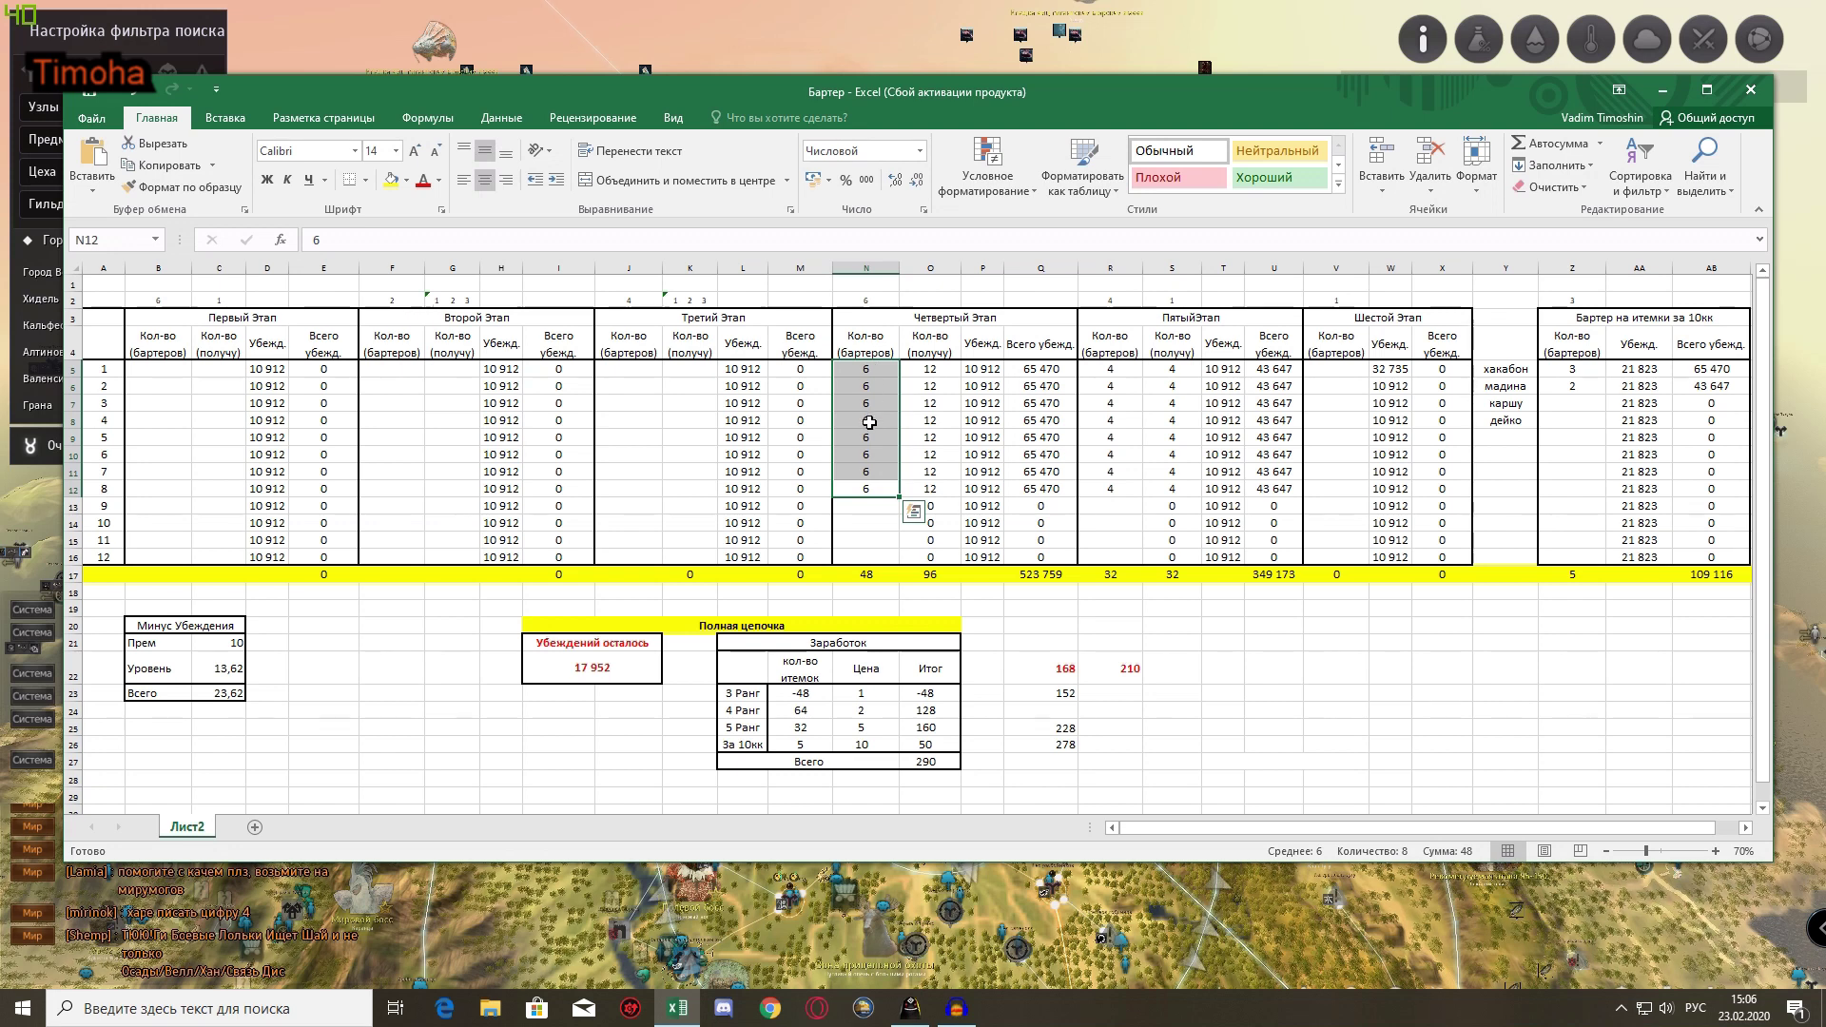
key("Delete")
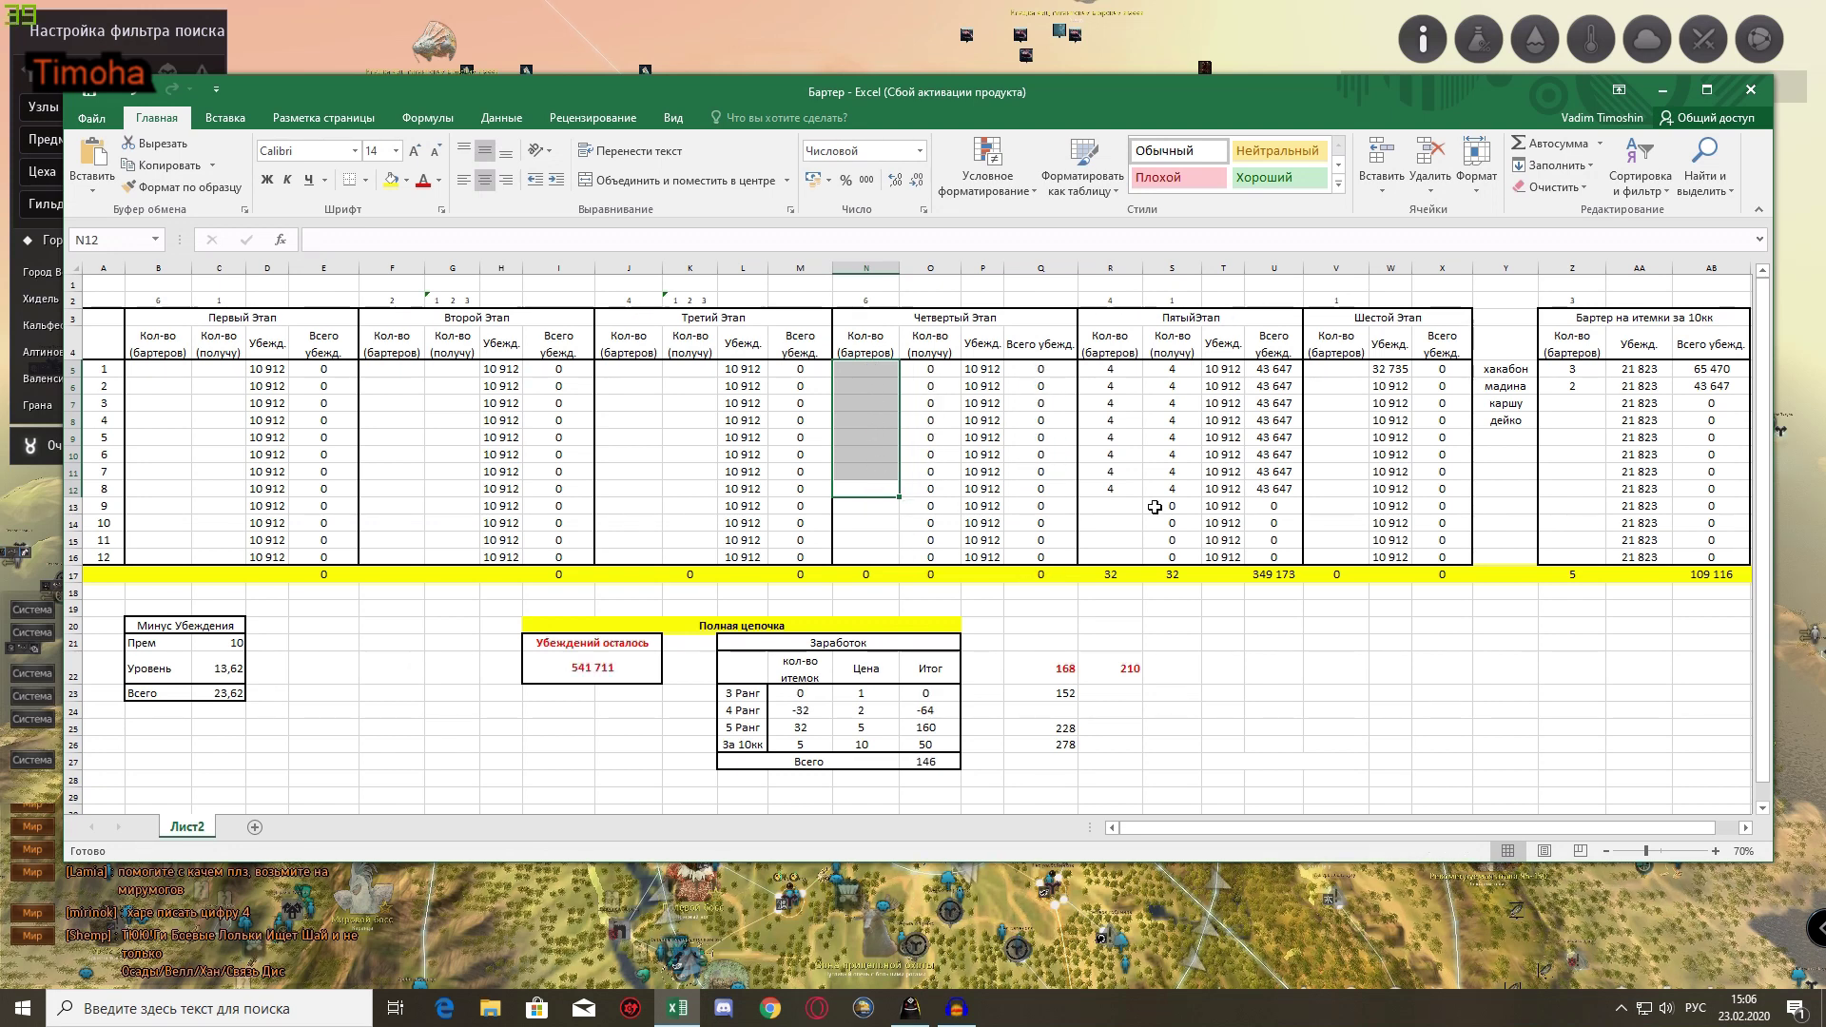
left_click(1116, 506)
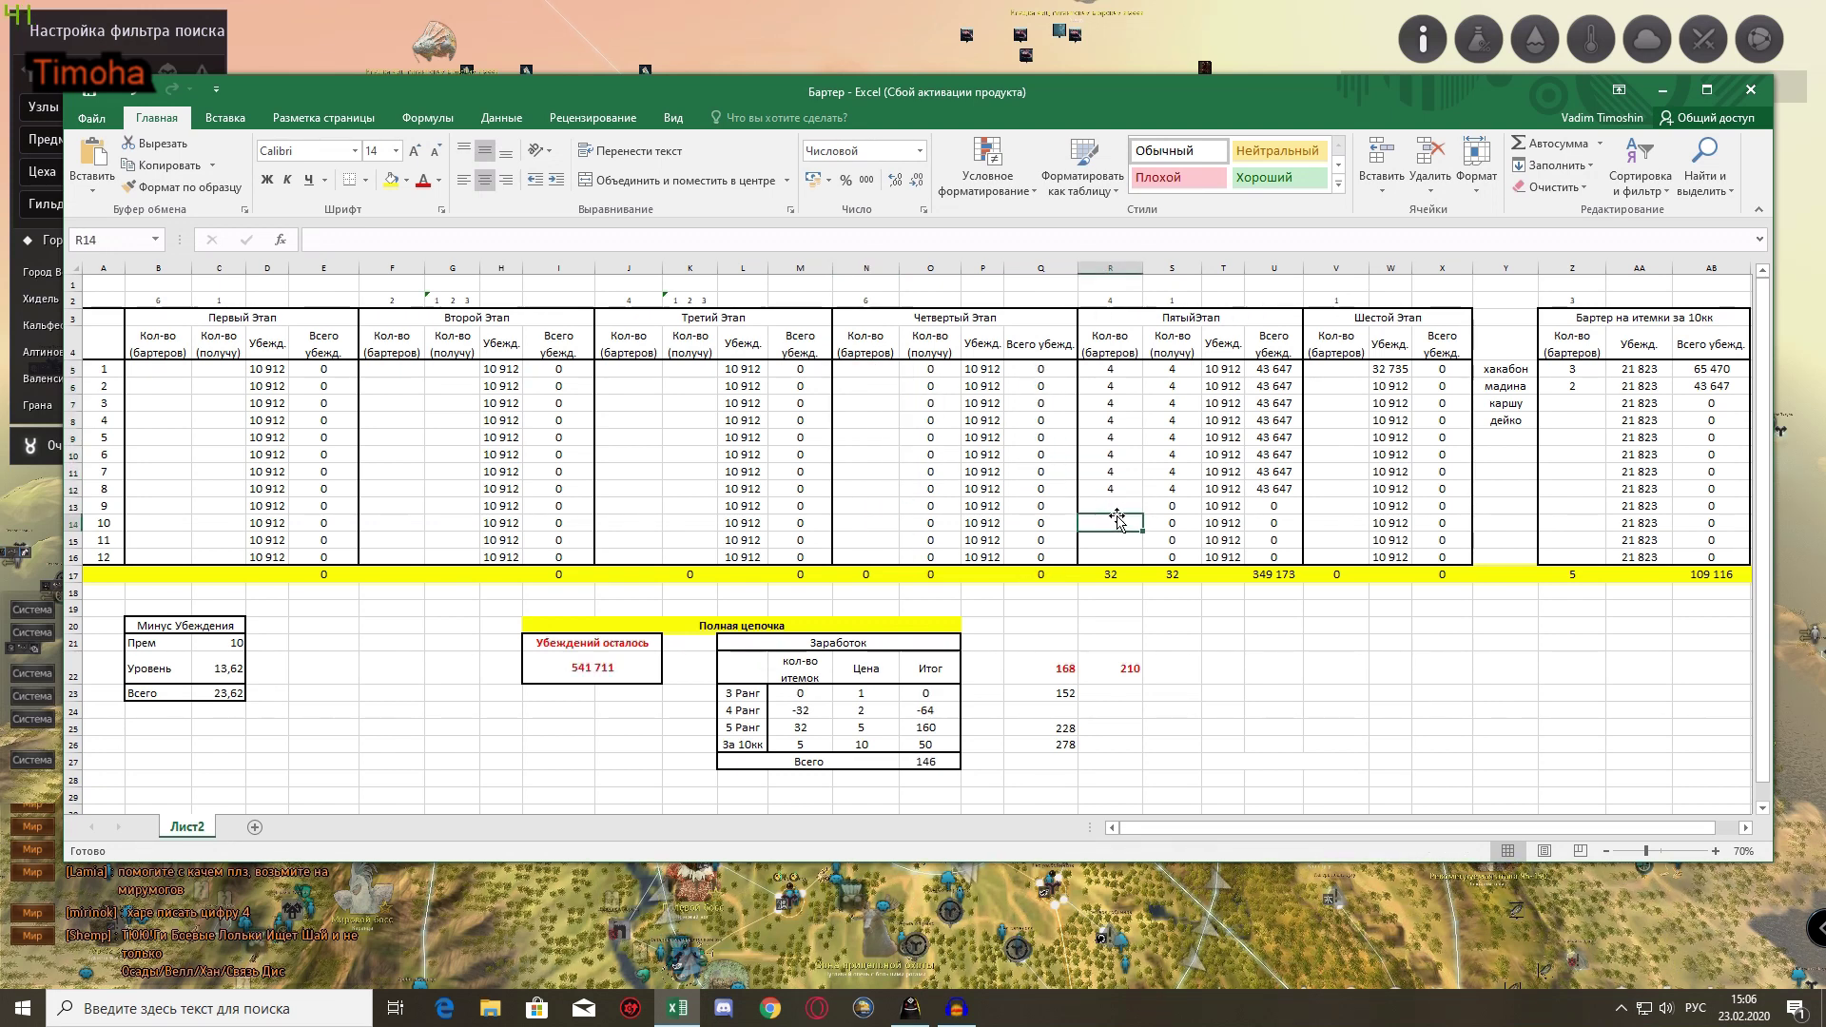
type("4")
key("Return")
type("4")
key("Return")
type("4")
key("Return")
type("4")
key("Return")
key("Return")
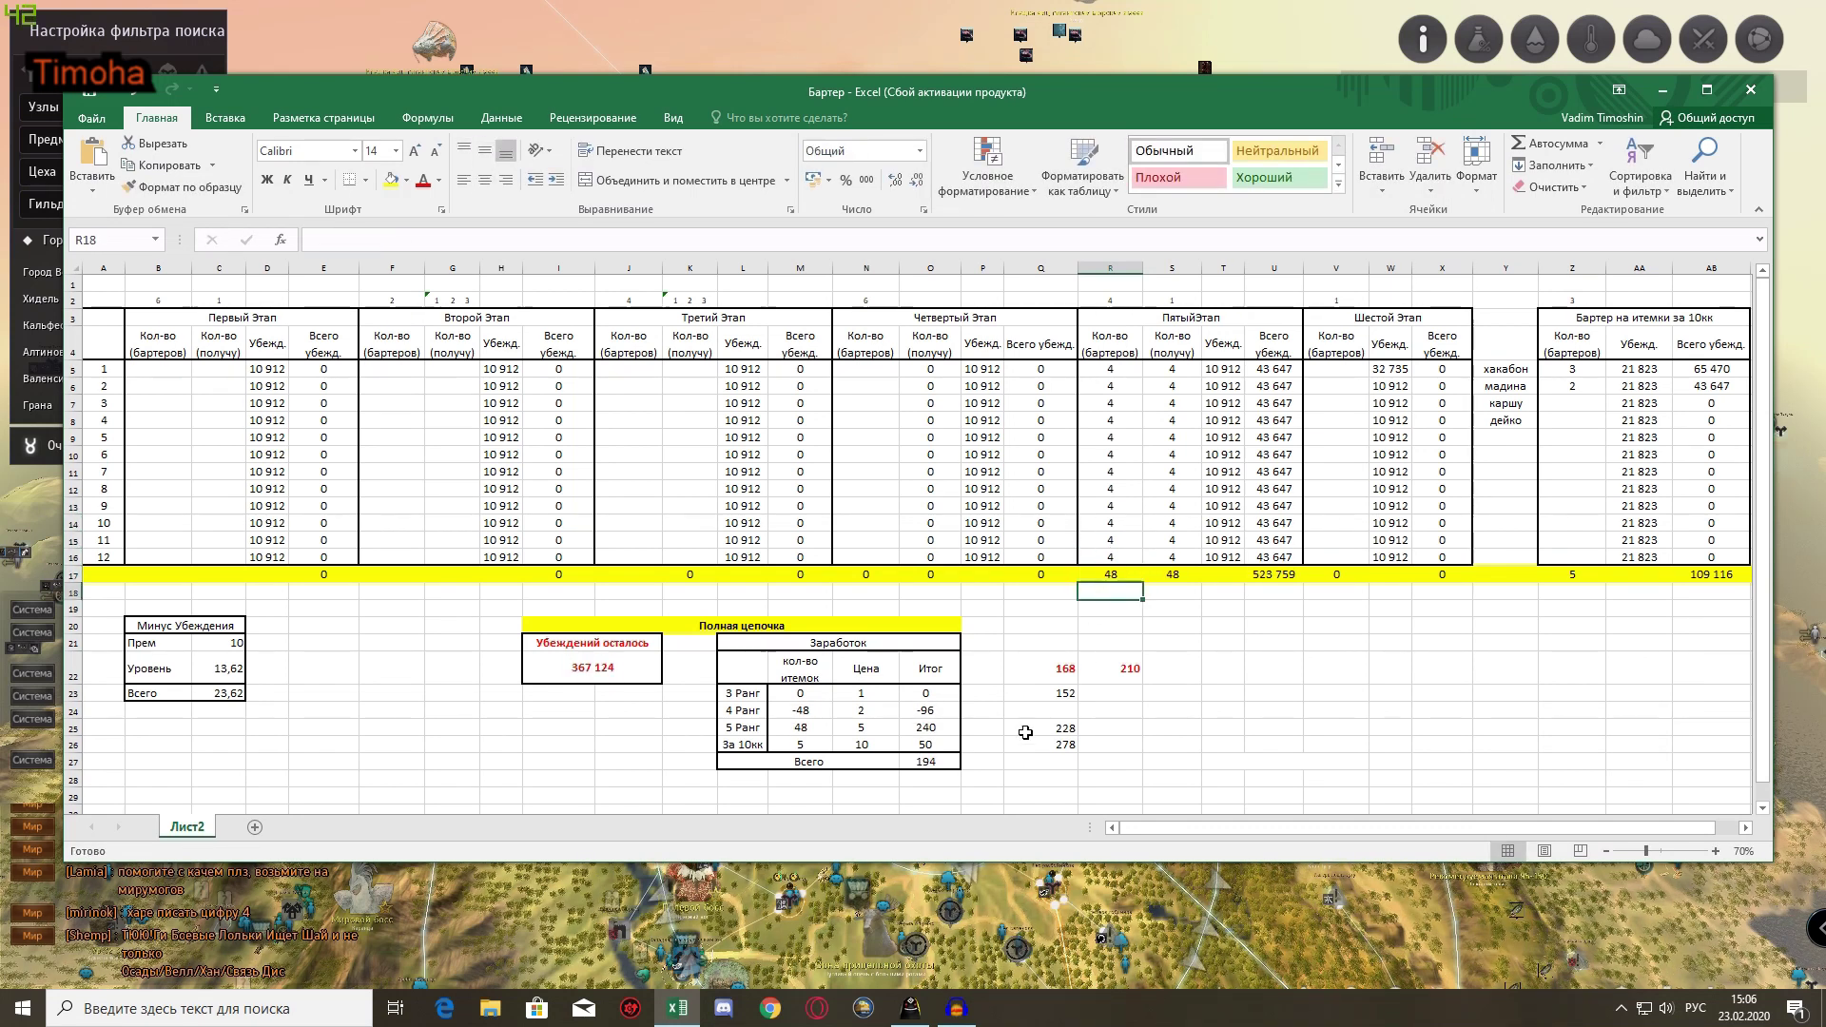
Step: Check the 5 Ранг result in the Заработок table and enter 240 in R25
left_click(941, 731)
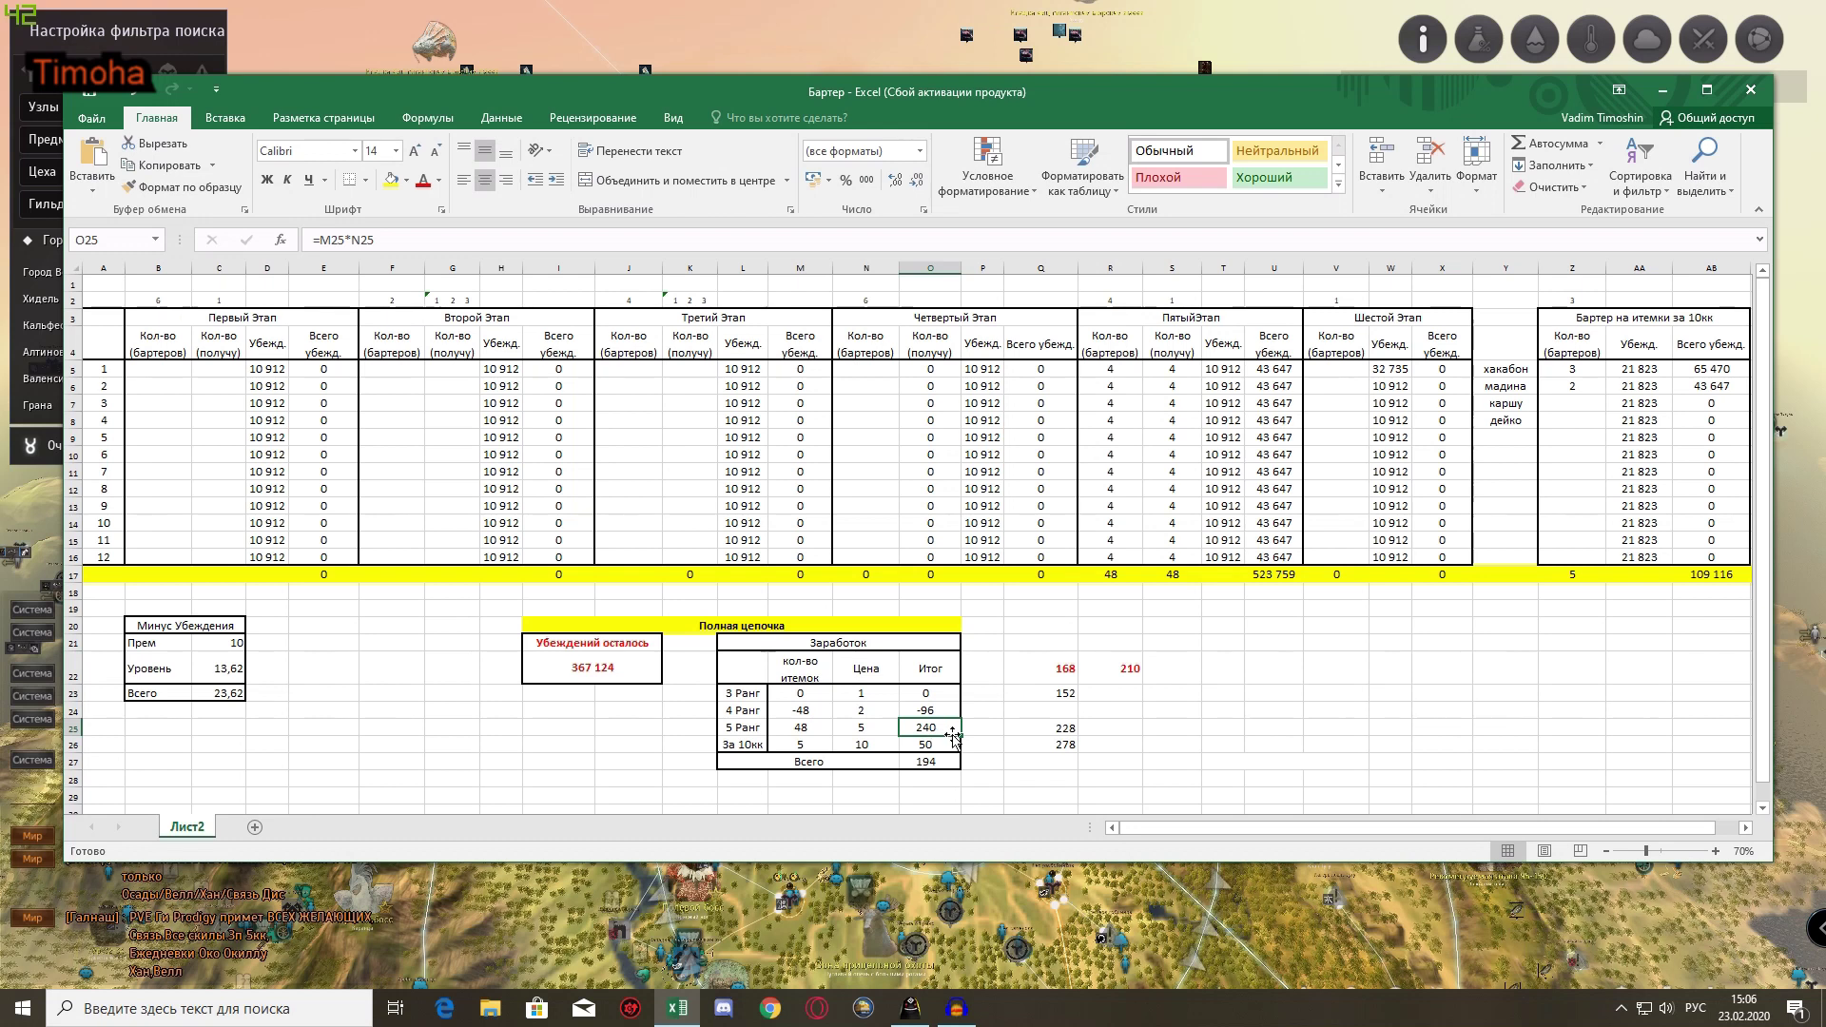
left_click(1046, 744)
left_click(1106, 729)
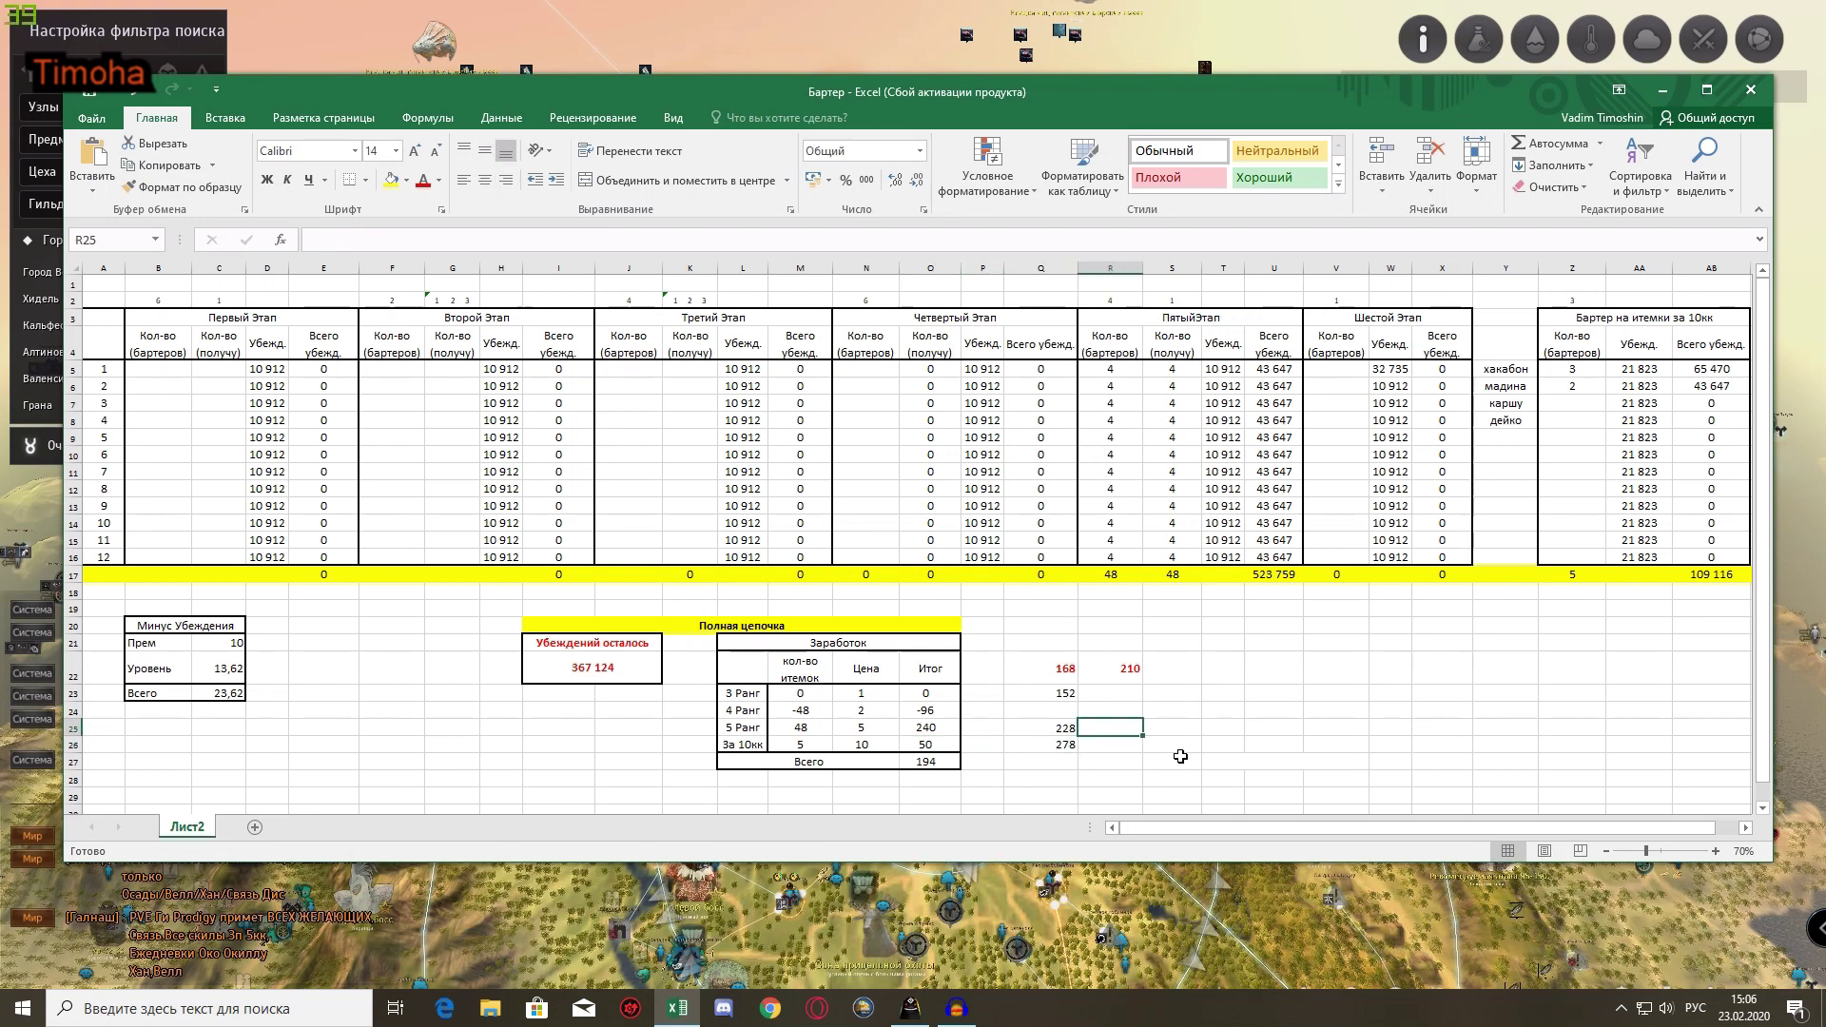
type("240")
key("Return")
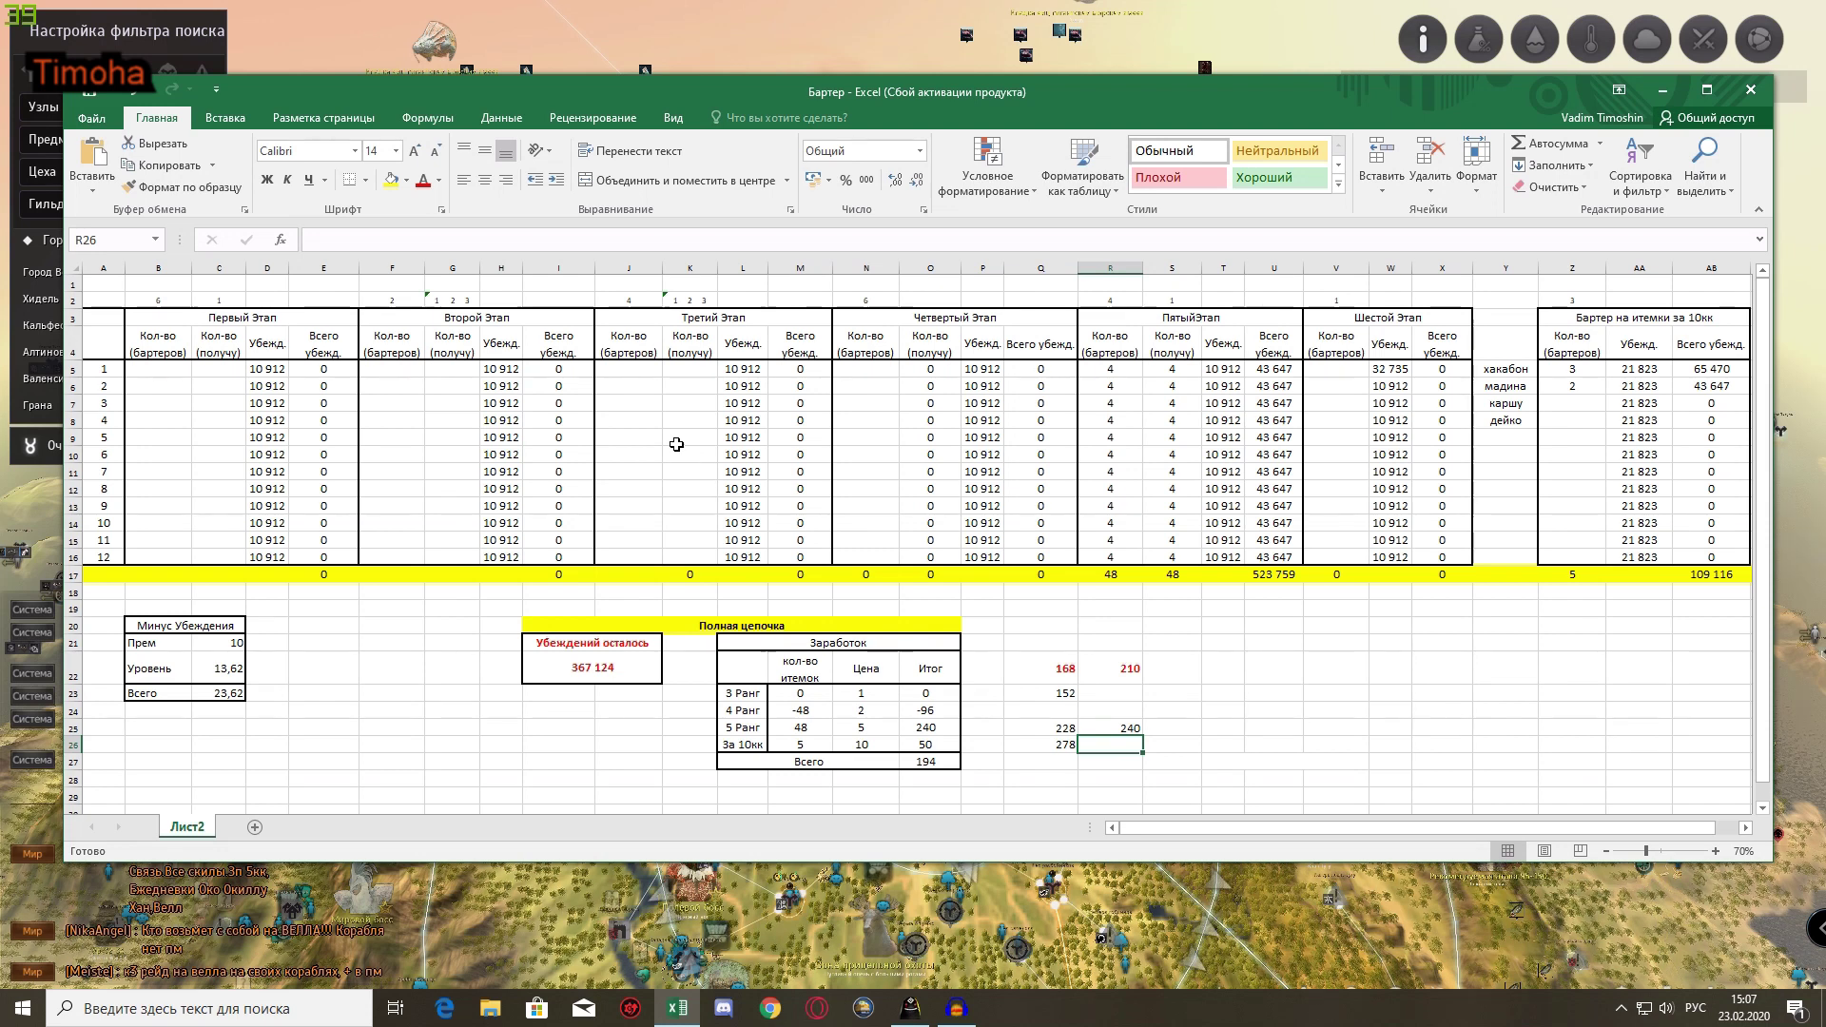
Step: Clear the barter counts of Пятый Этап (R5:R16) and of the 10кк items, and check the remaining persuasion
left_click_drag(1110, 369, 1105, 550)
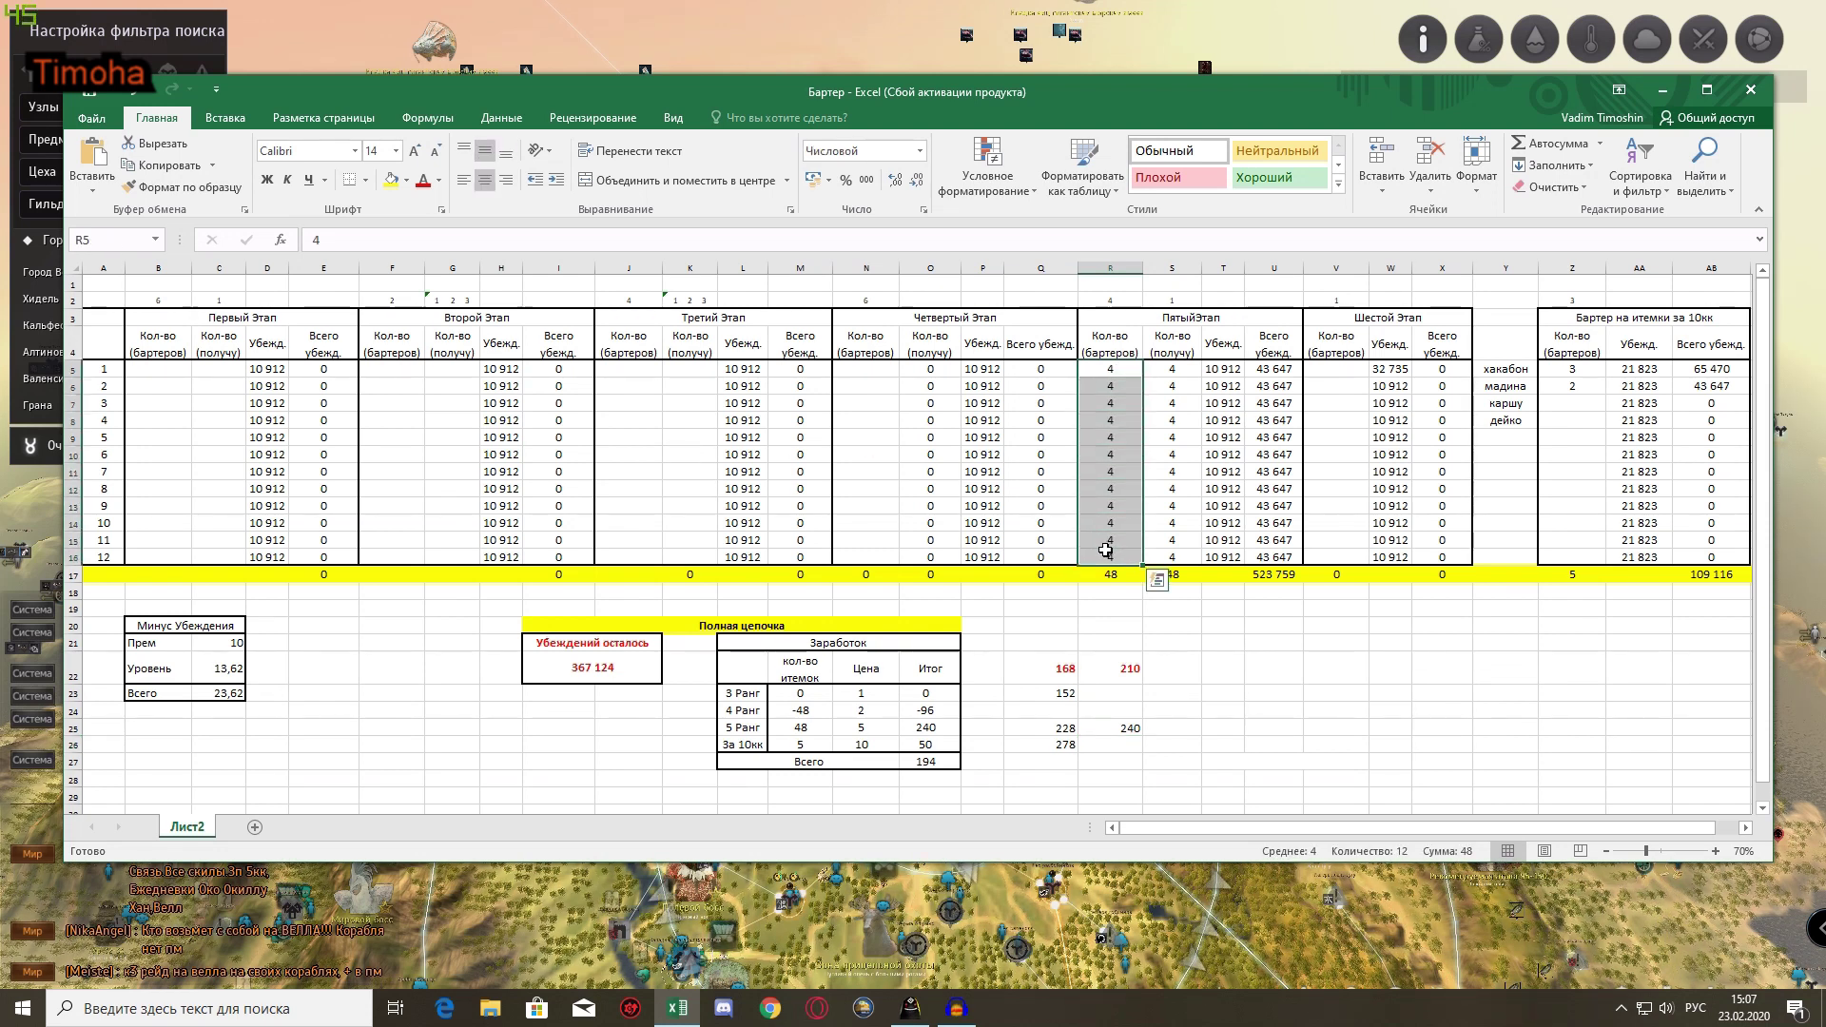
key("Delete")
left_click_drag(1573, 369, 1569, 411)
key("Delete")
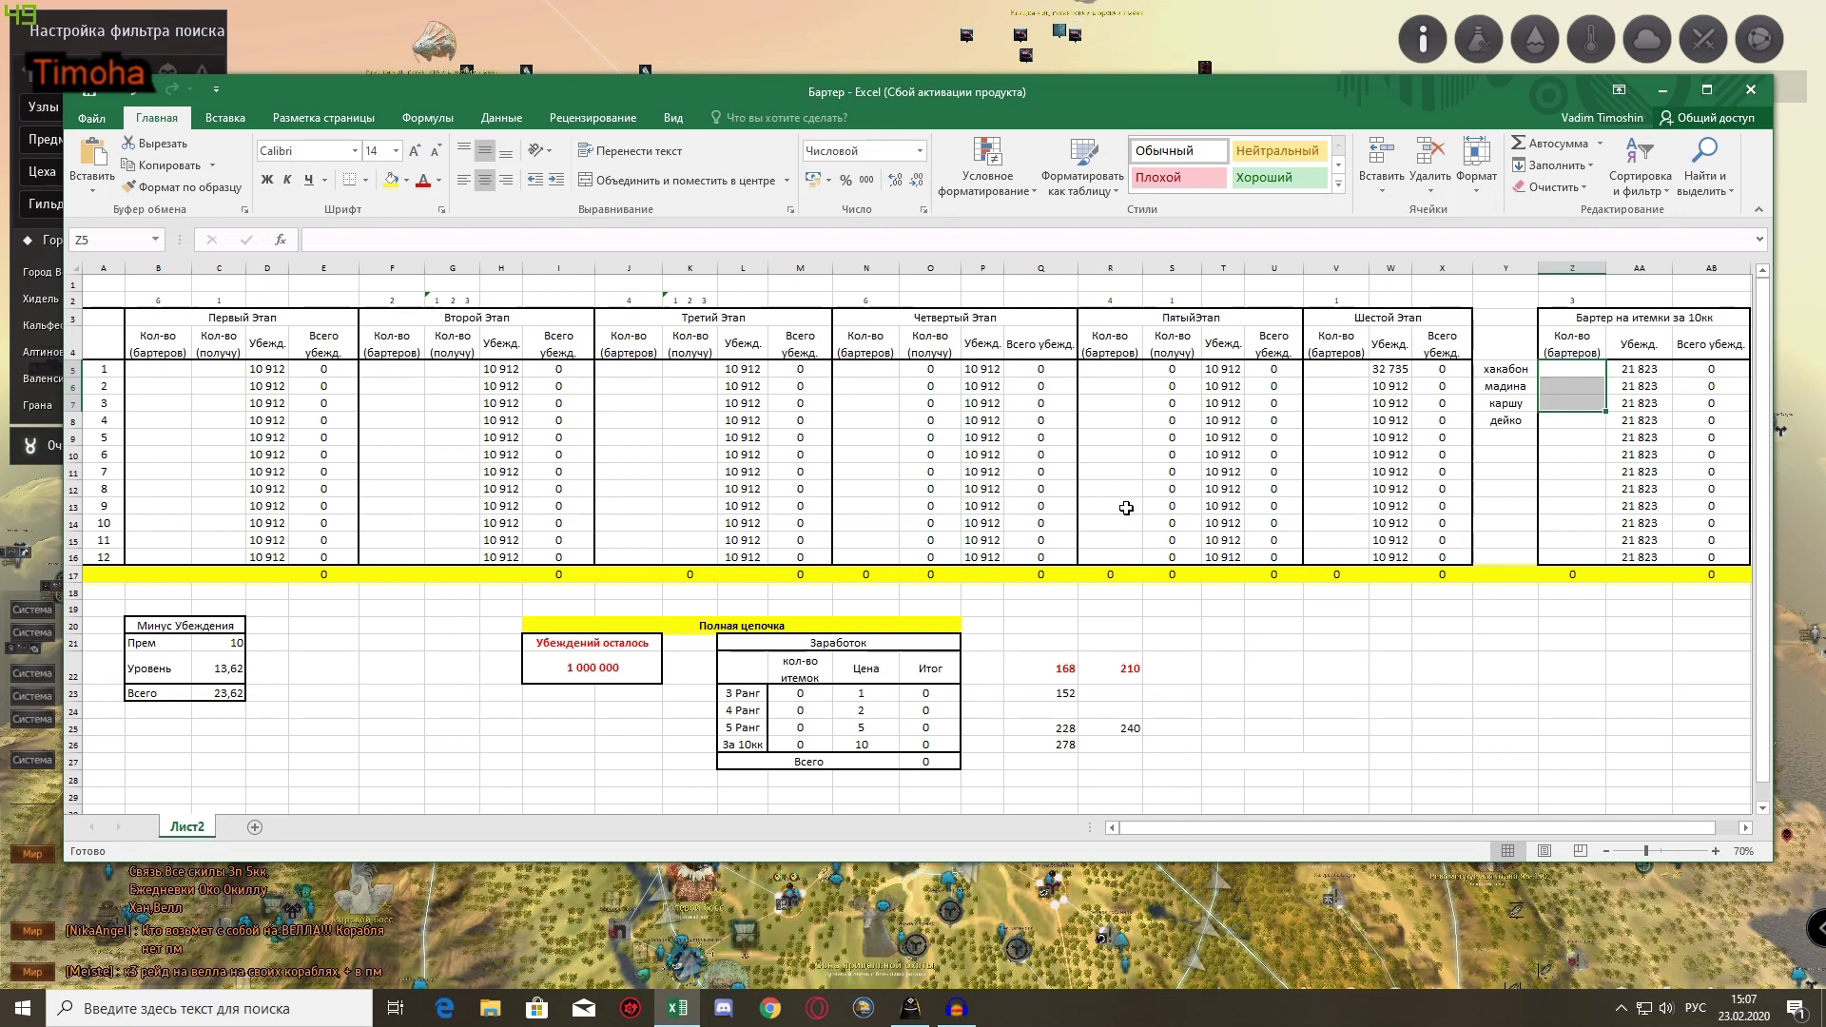
left_click(652, 666)
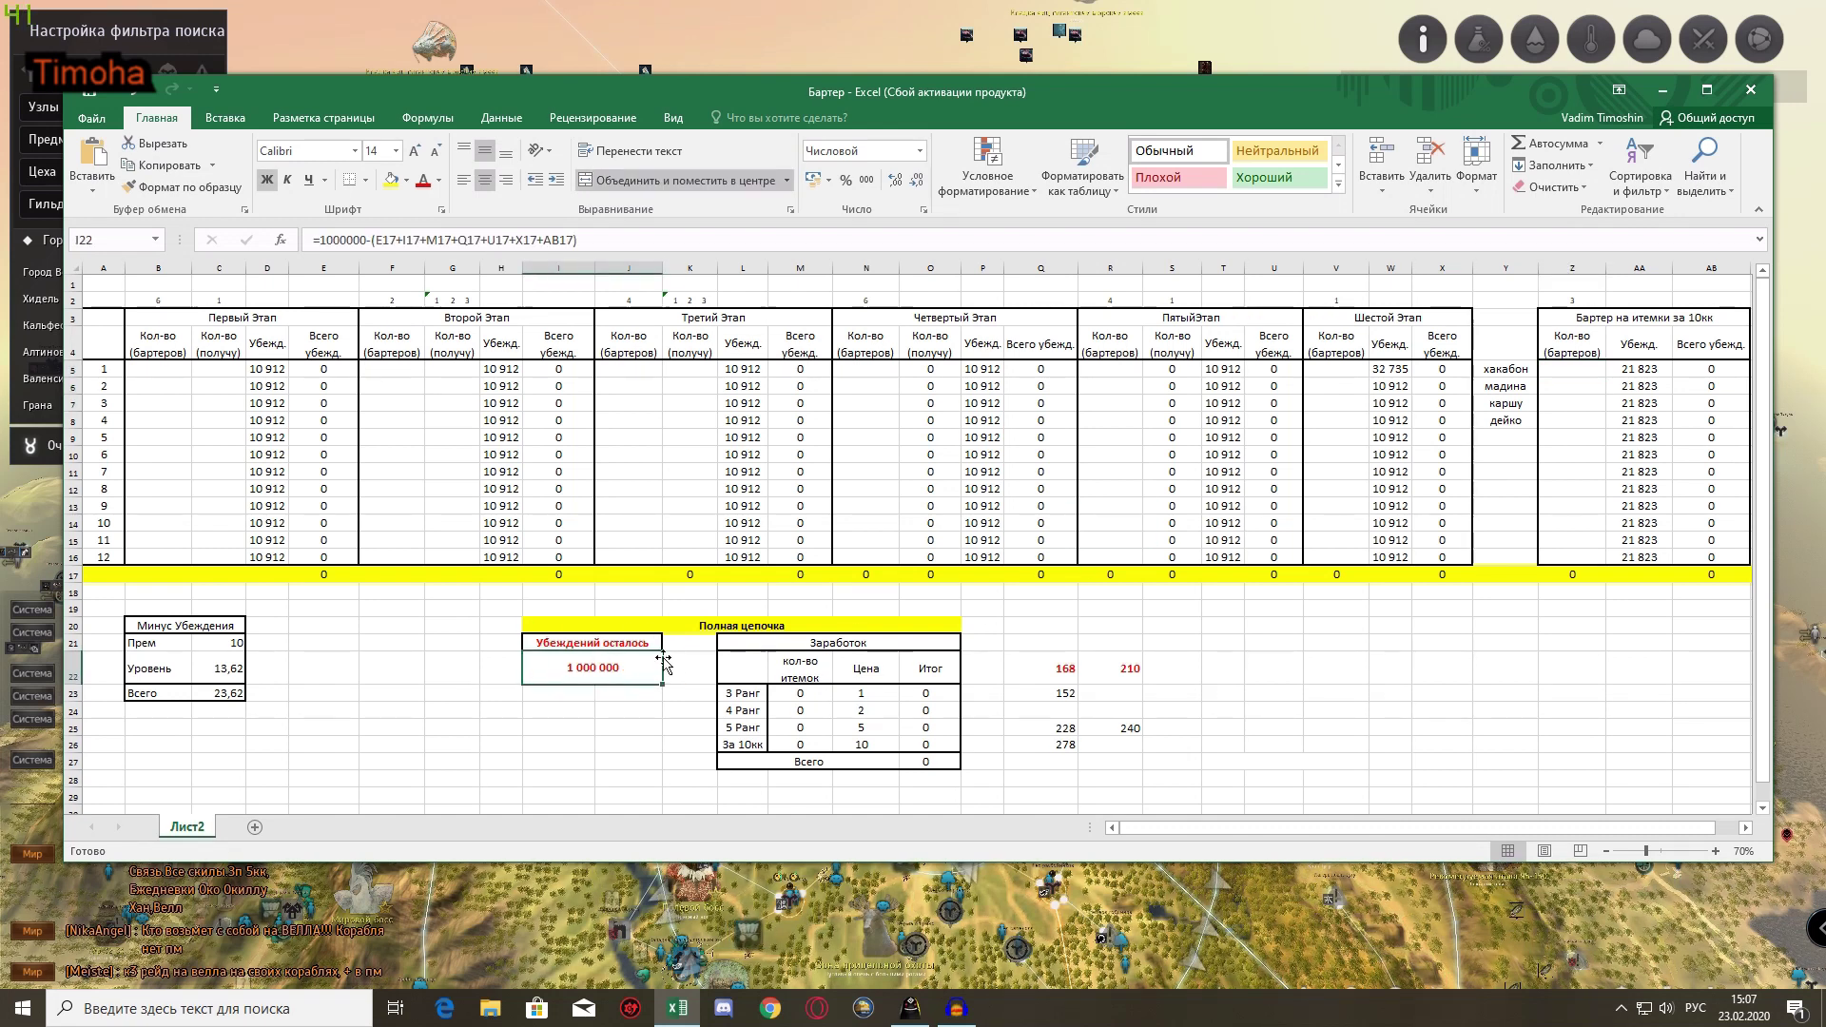